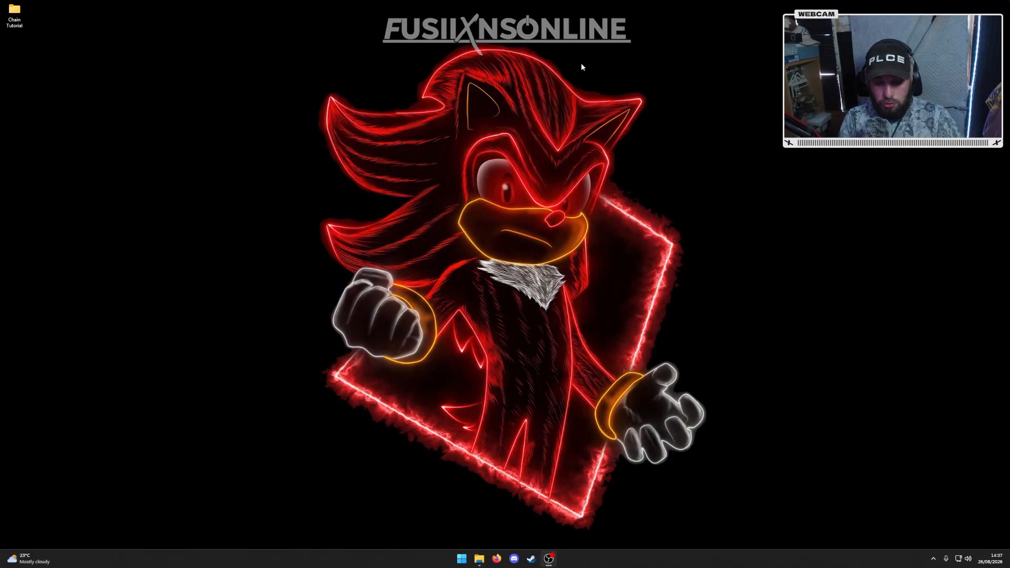
- Switch to Adobe Photoshop 2026 and create a 2048 x 2048 px document at 72 ppi with a white background
key("super")
type("phot")
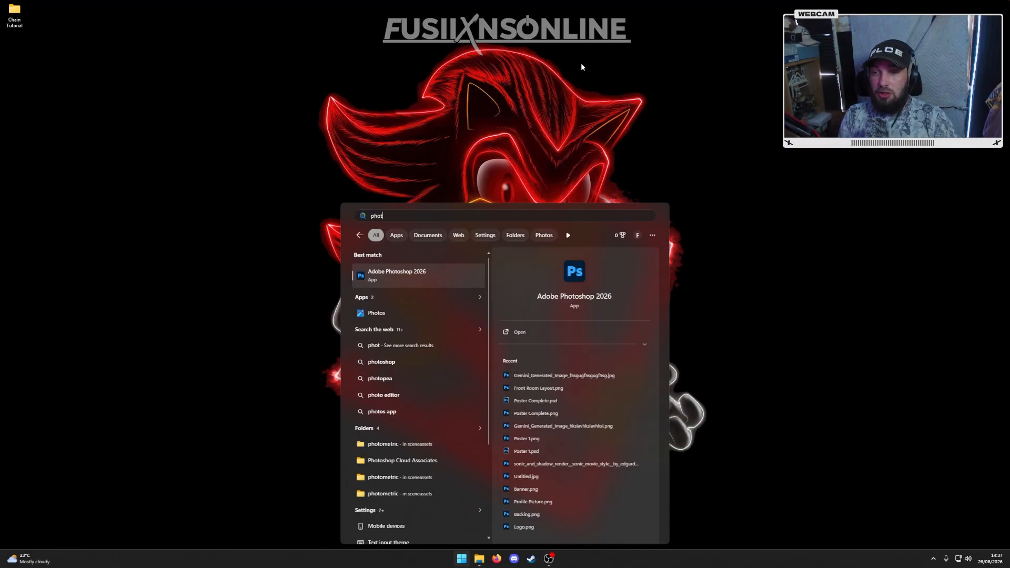
key("Return")
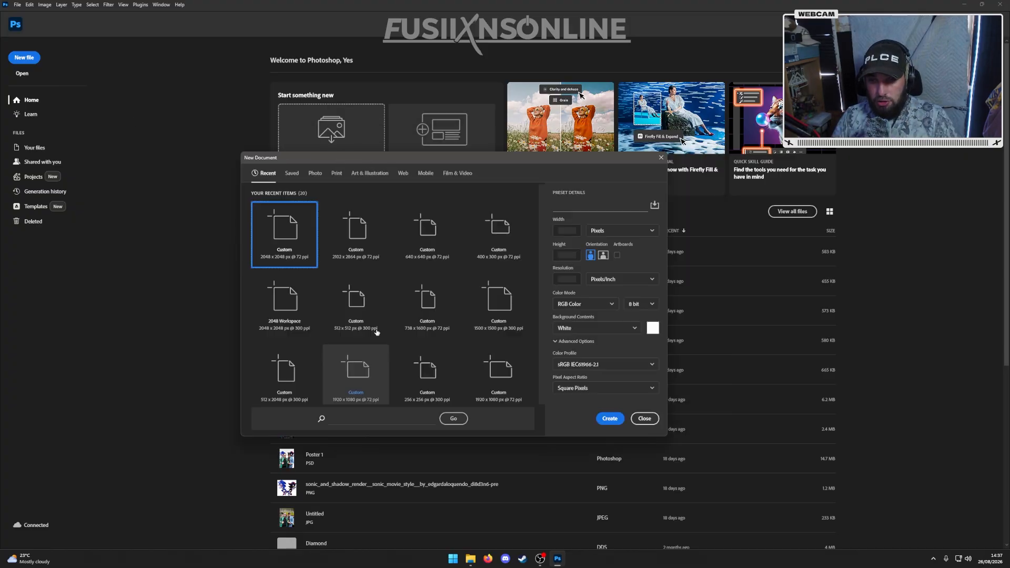
left_click(610, 420)
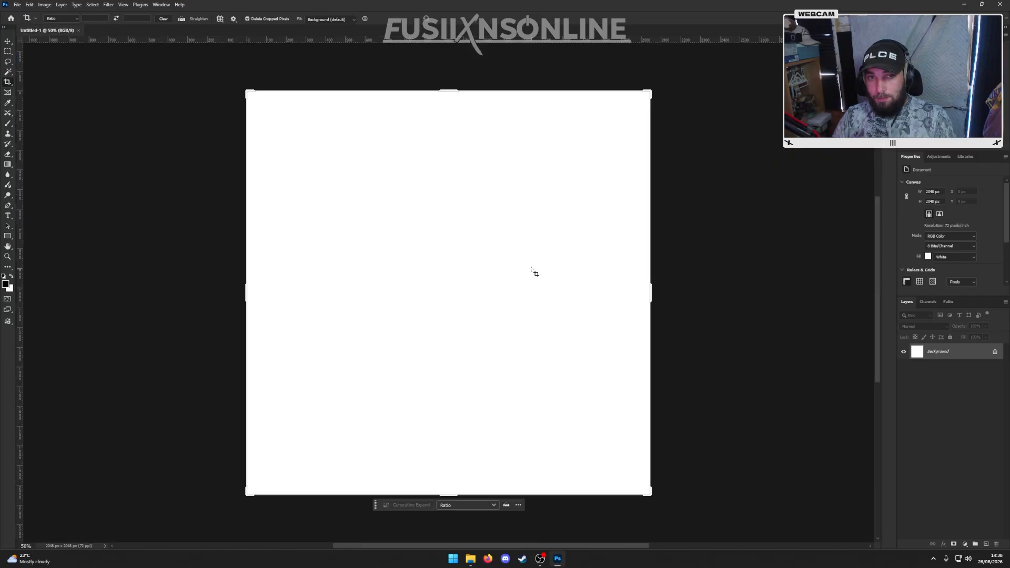
- Create another 2048 x 2048 px document with transparent background contents and close the white Untitled-1 document
left_click(8, 216)
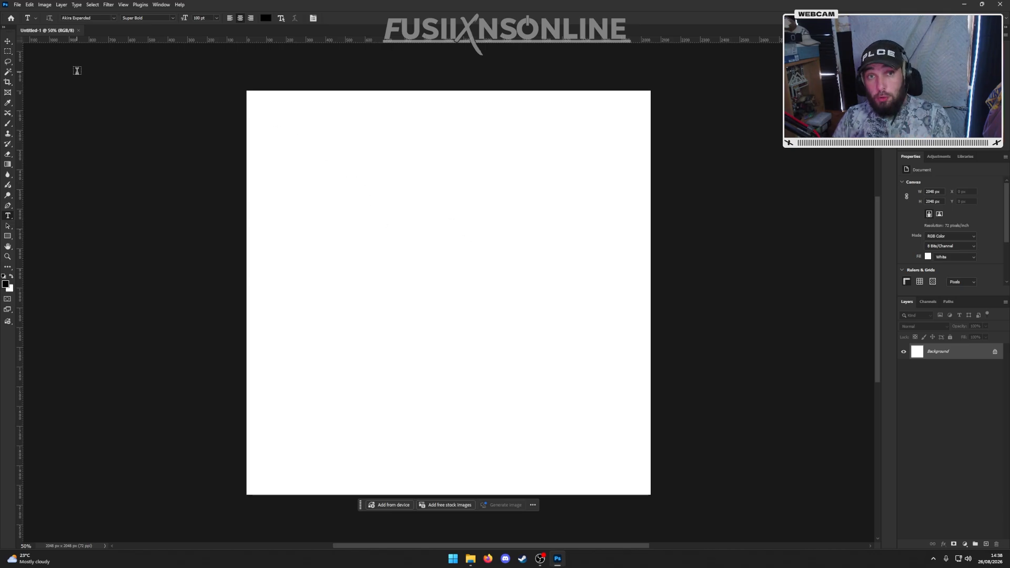
left_click(17, 4)
left_click(24, 12)
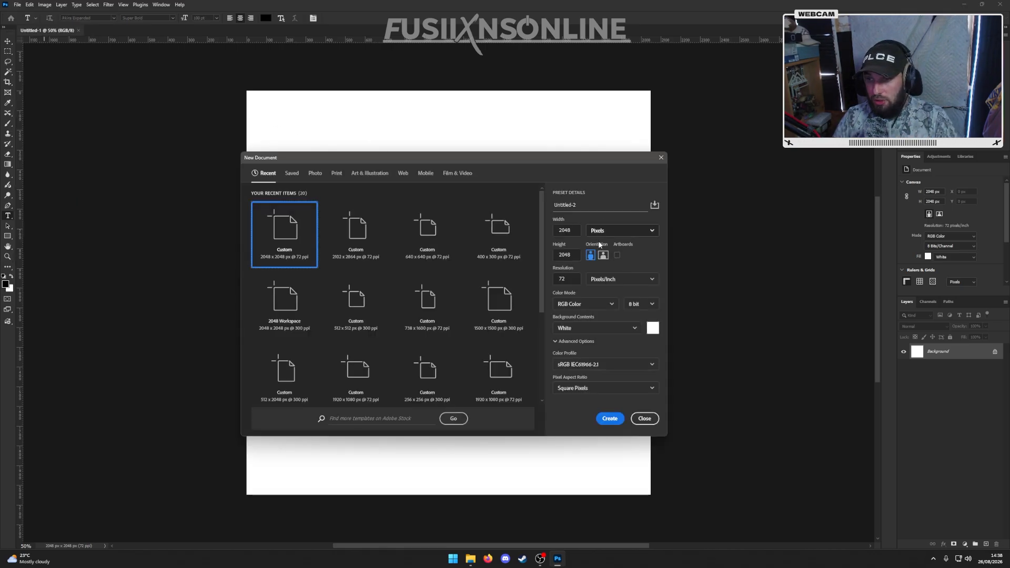
left_click(611, 329)
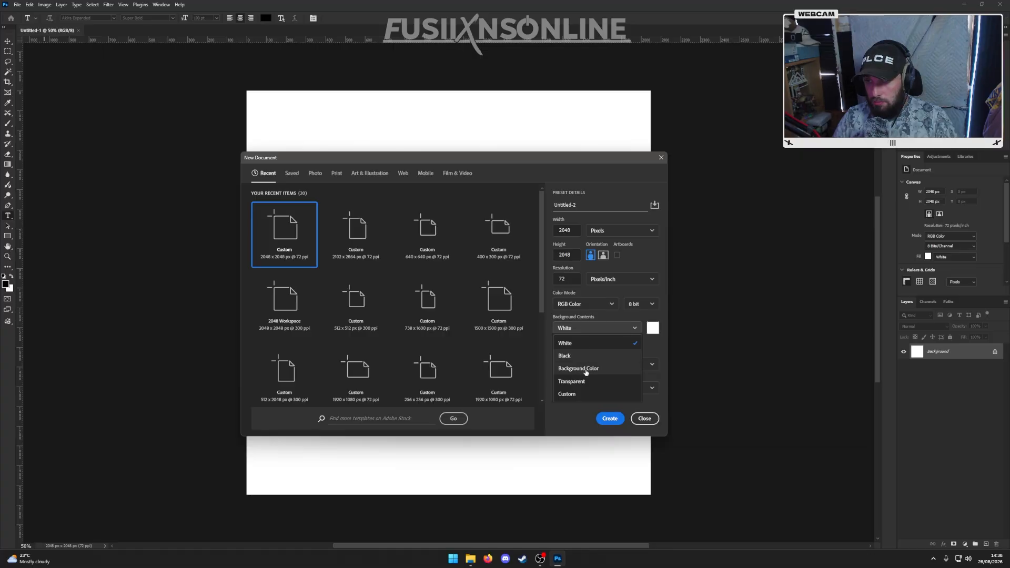
left_click(571, 381)
left_click(609, 418)
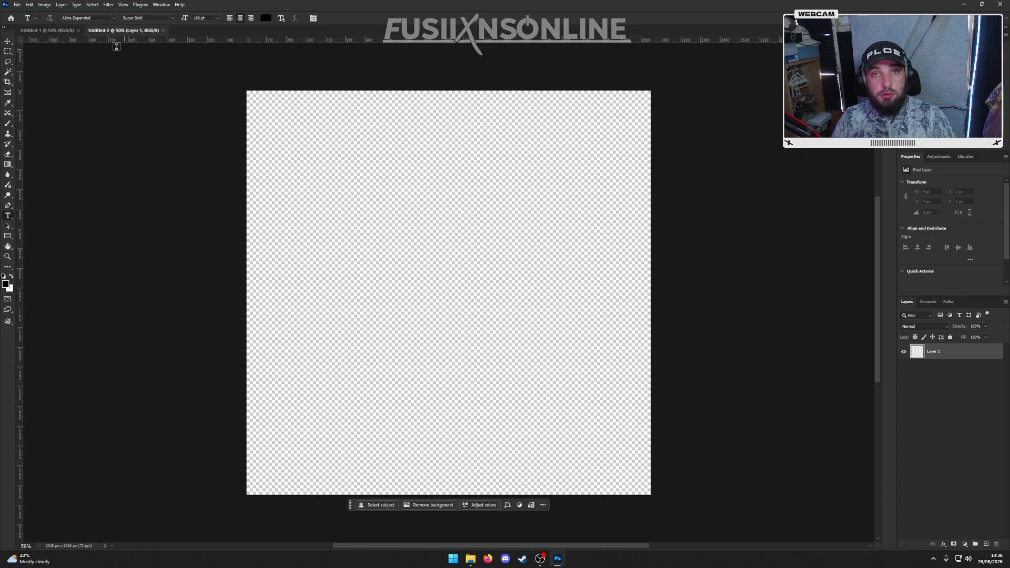
left_click(78, 30)
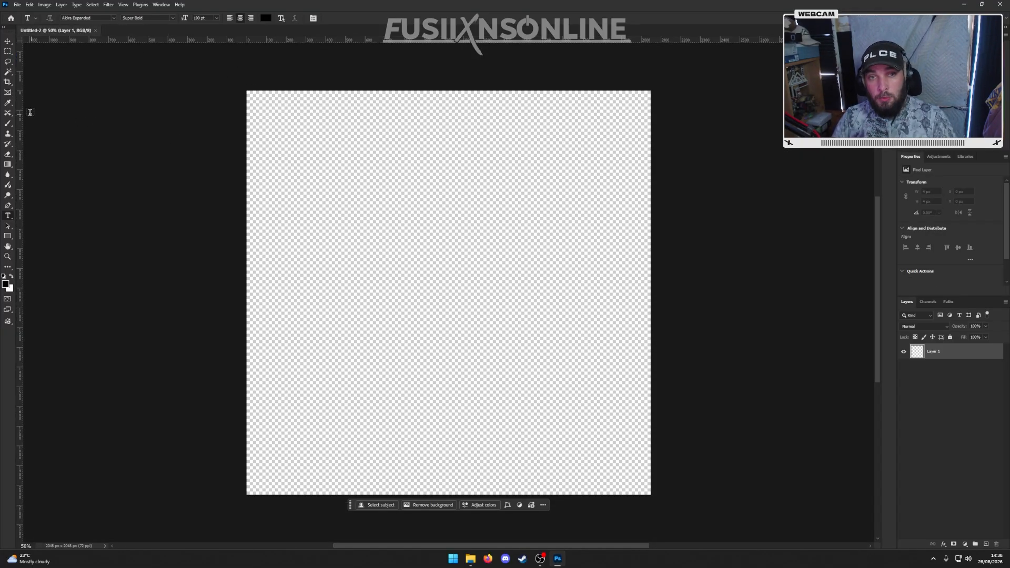
- Place a vertical and a horizontal guide through the centre of the canvas
left_click_drag(19, 112, 448, 187)
left_click_drag(409, 43, 435, 293)
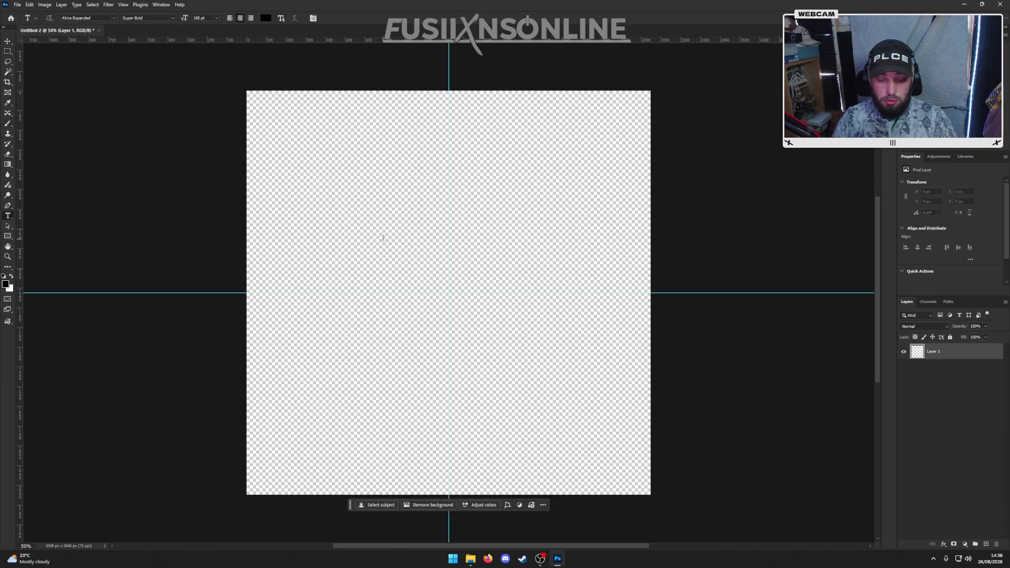
- Add the text "TutoriaL" to the canvas and set its font to Grandover - Personal use
left_click(383, 239)
type("TUT")
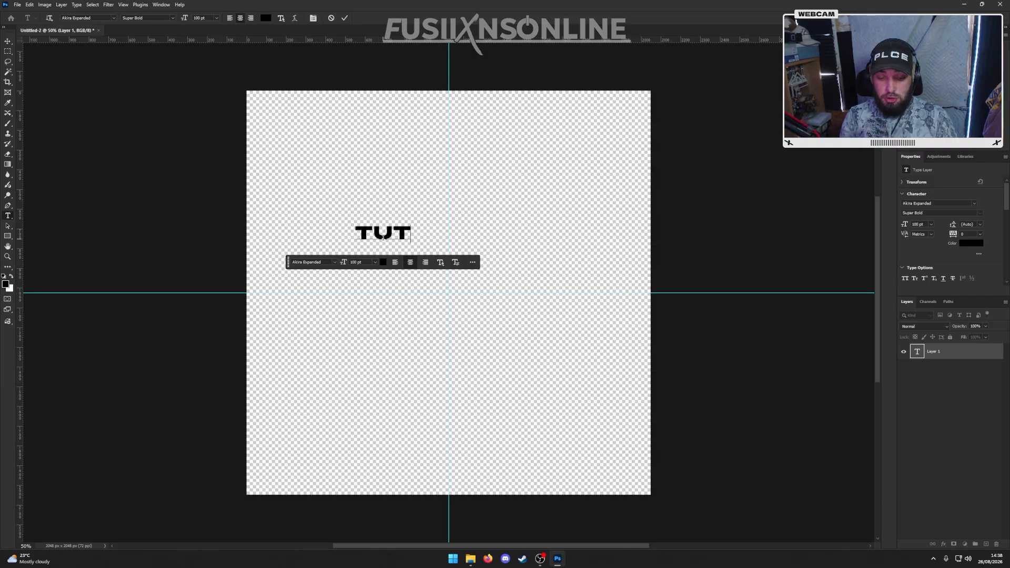
type("ORIAL")
key("ctrl+a")
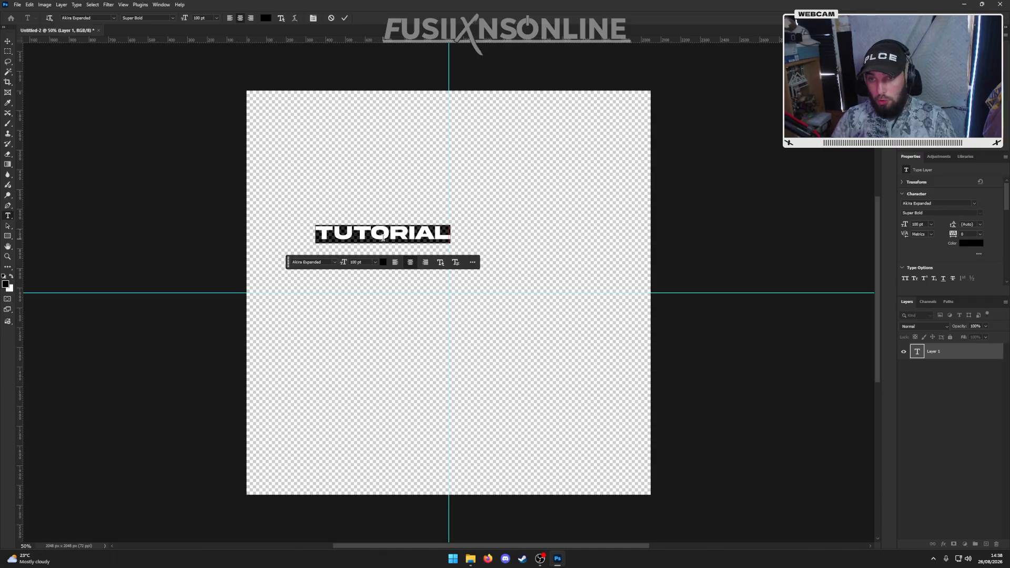
left_click(335, 262)
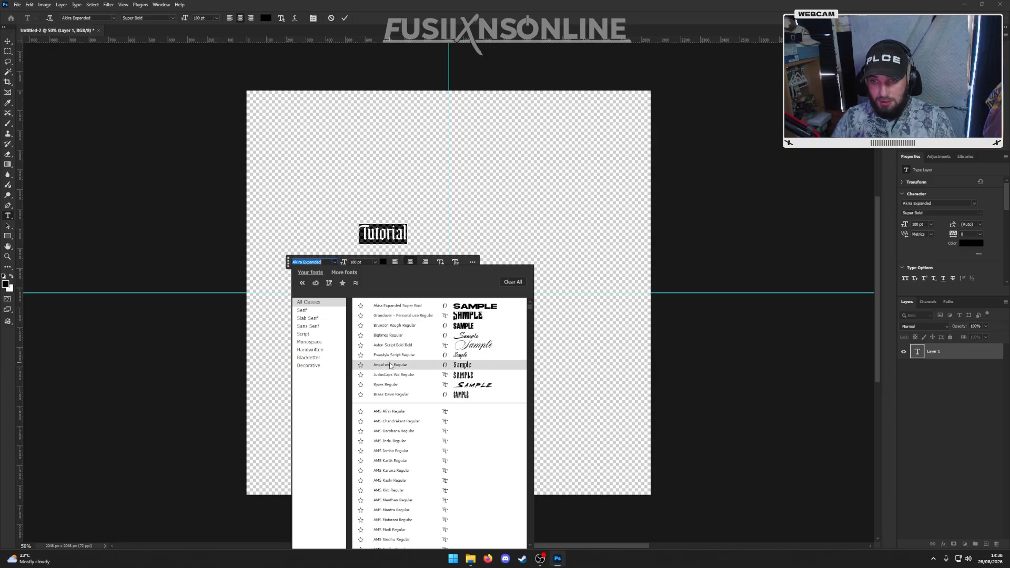
left_click(399, 315)
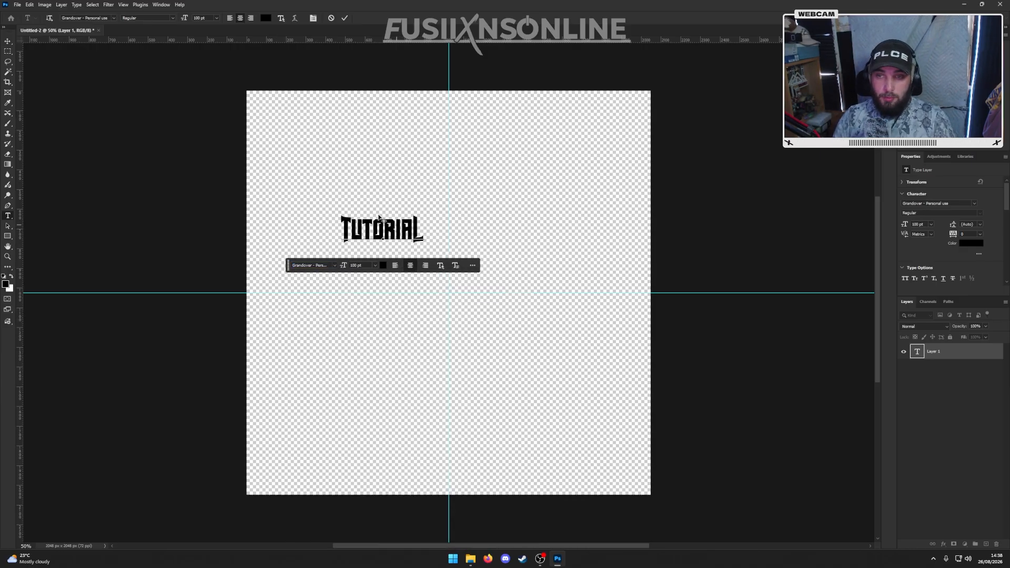
- Enlarge the text to about 405 pt and centre it on the crossing guides
left_click(8, 41)
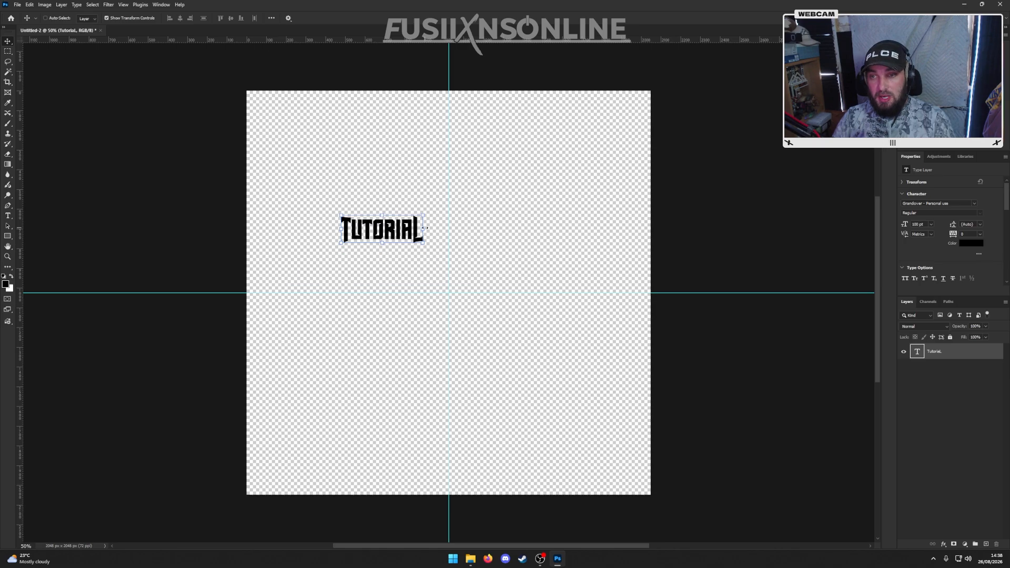
left_click_drag(426, 229, 646, 230)
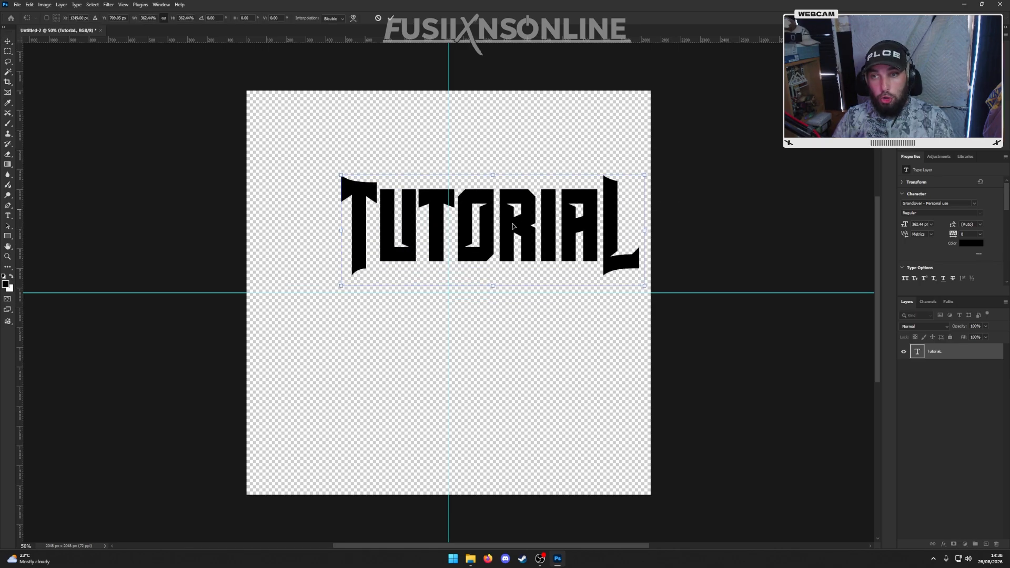
left_click_drag(512, 226, 468, 289)
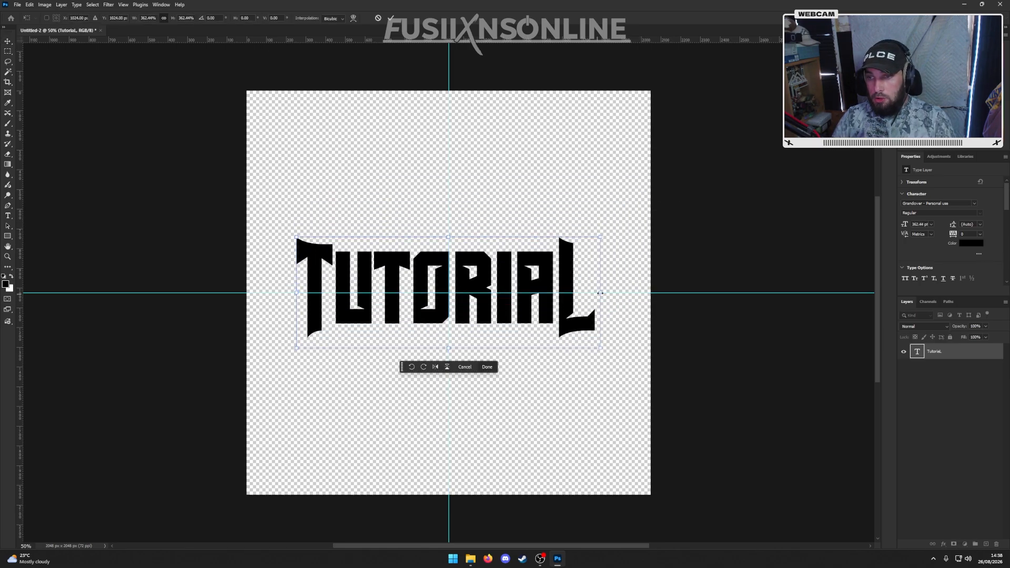
left_click_drag(600, 292, 569, 277)
left_click(487, 374)
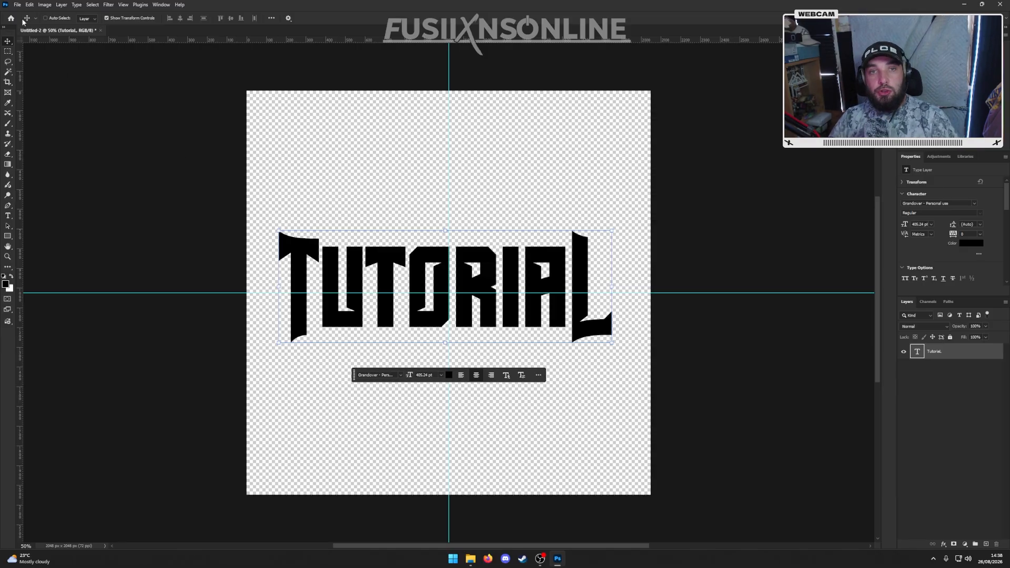
- Start a quick PNG export of the text and go to the Chain Tutorial folder on the Desktop
left_click(18, 4)
mouse_move(53, 143)
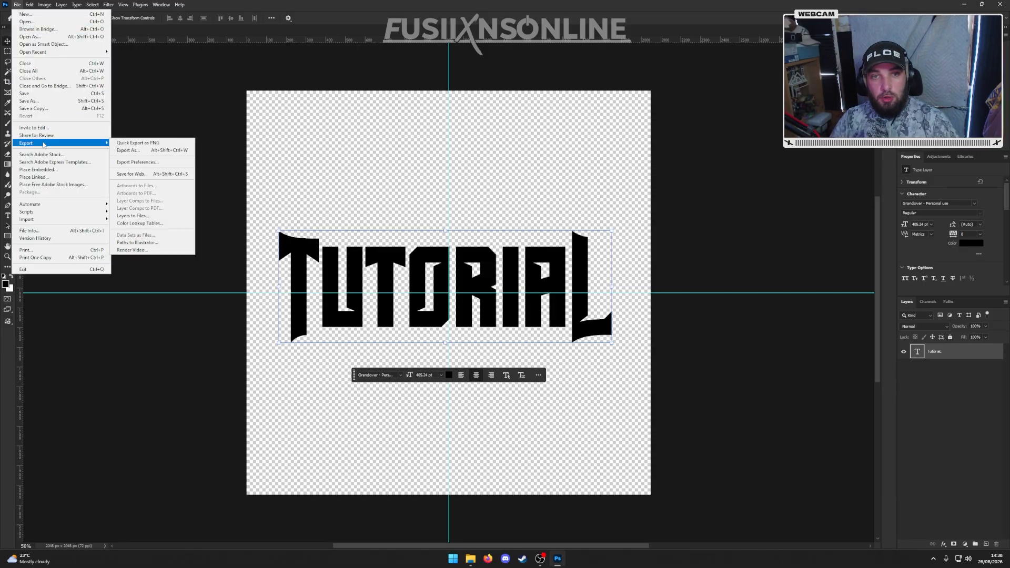
left_click(129, 143)
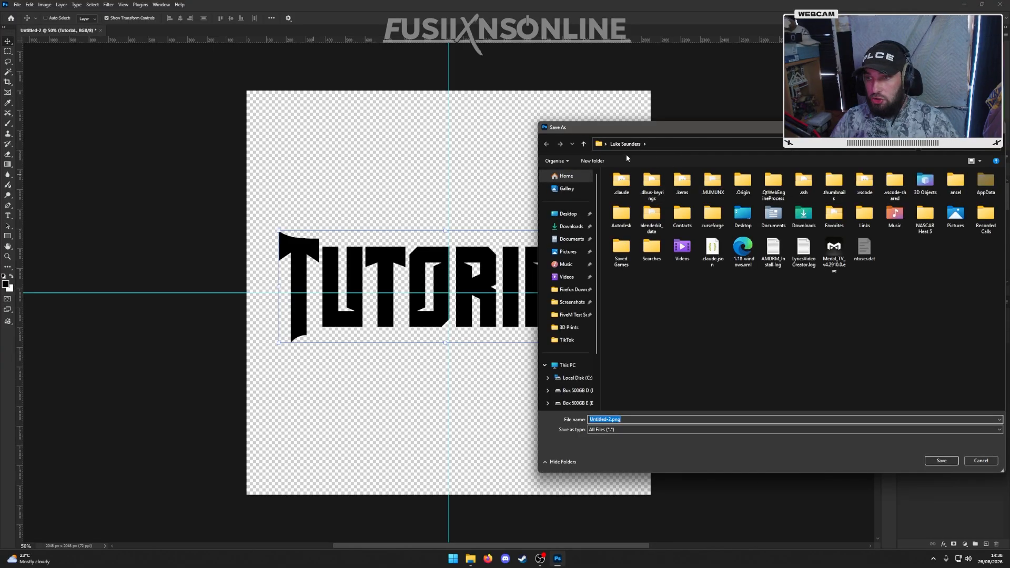
left_click_drag(54, 134, 0, 94)
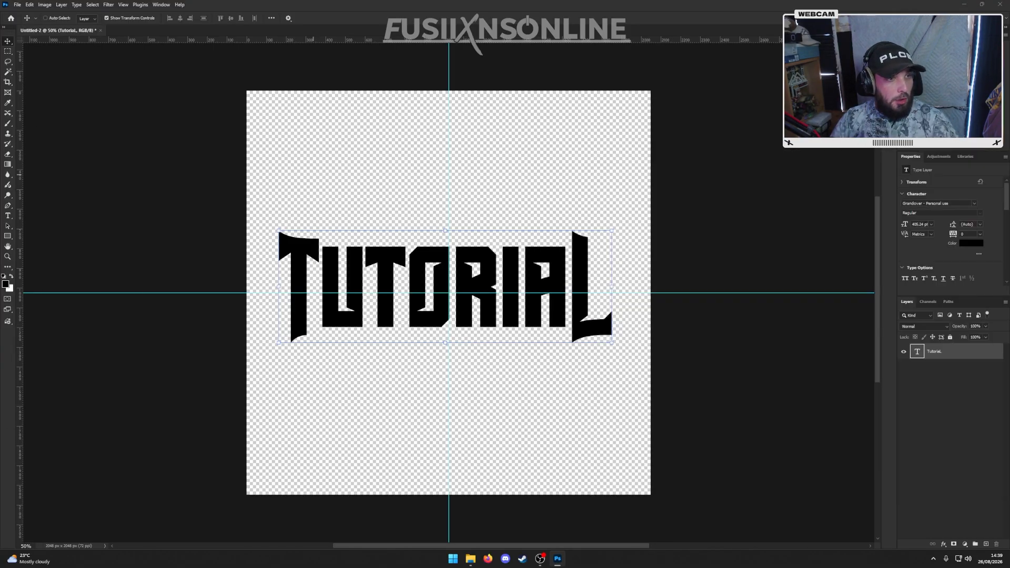
left_click_drag(0, 126, 442, 73)
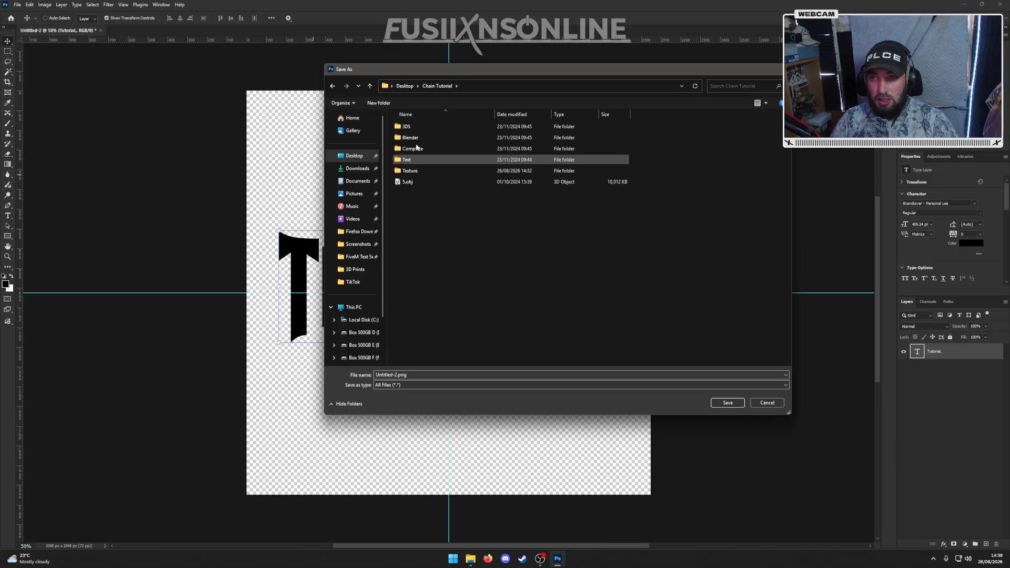
- Look through the 3DS, Blender, Complete, Text and Texture subfolders of the Chain Tutorial folder
double_click(406, 126)
left_click(439, 88)
double_click(412, 138)
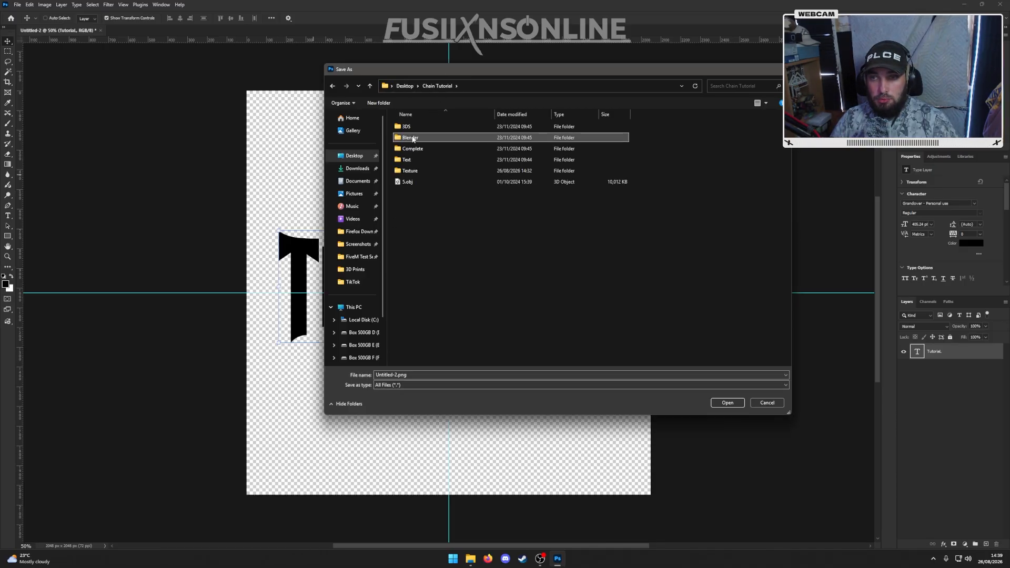
left_click(430, 89)
double_click(416, 148)
left_click(432, 87)
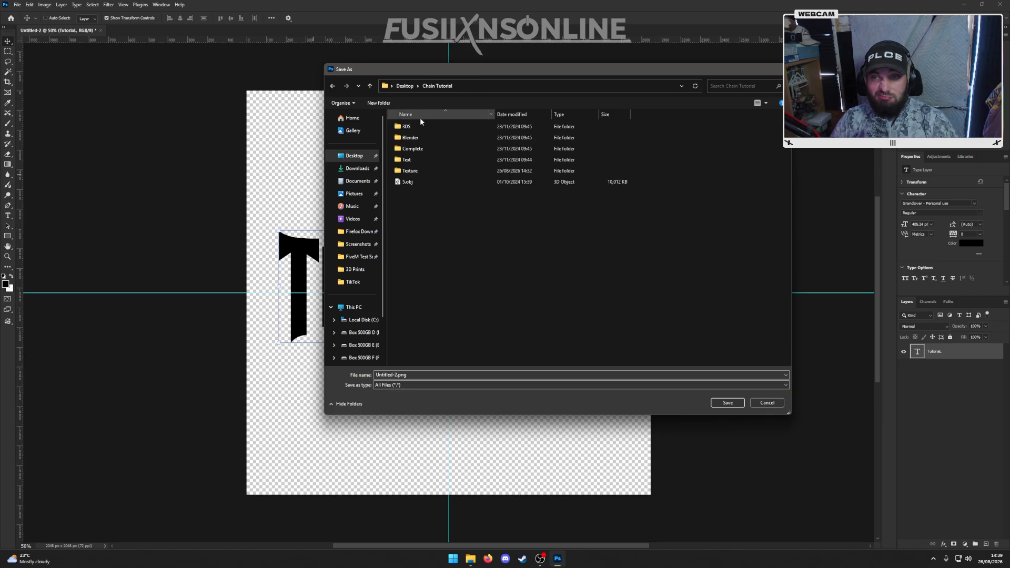
double_click(406, 160)
left_click(430, 88)
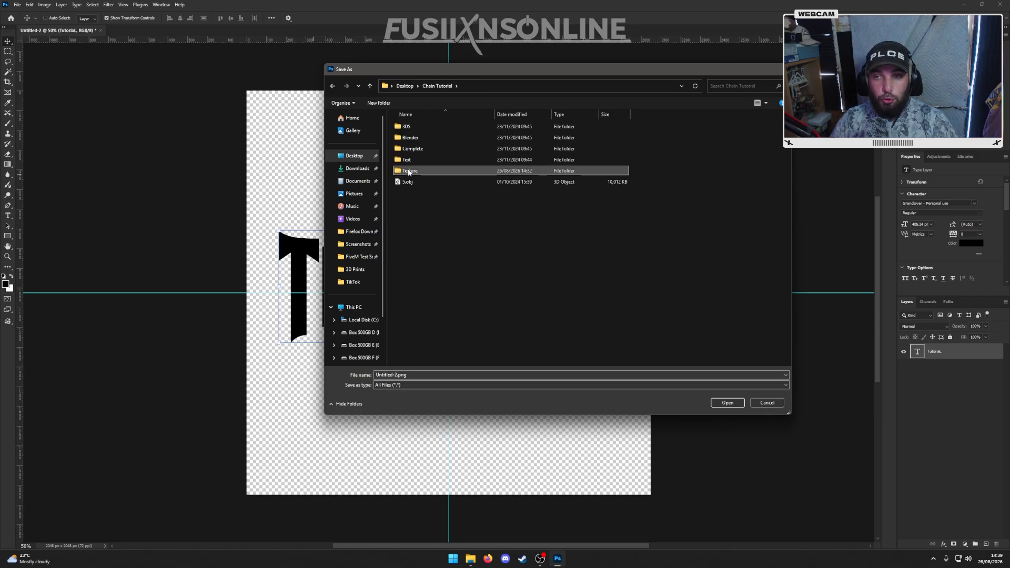
double_click(406, 170)
left_click(439, 87)
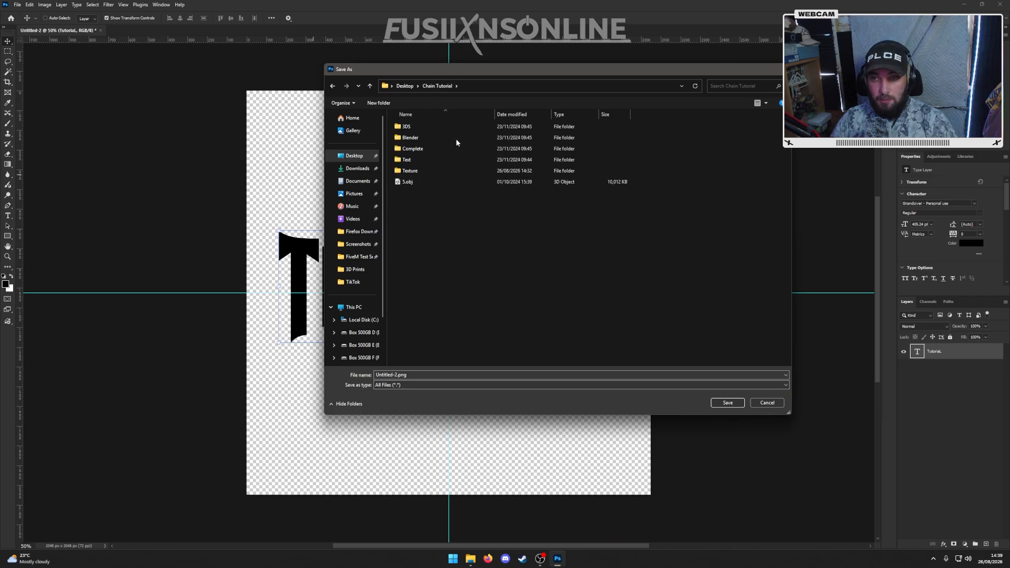
- Save the exported PNG in the Text subfolder under the name 1
double_click(428, 159)
left_click(415, 374)
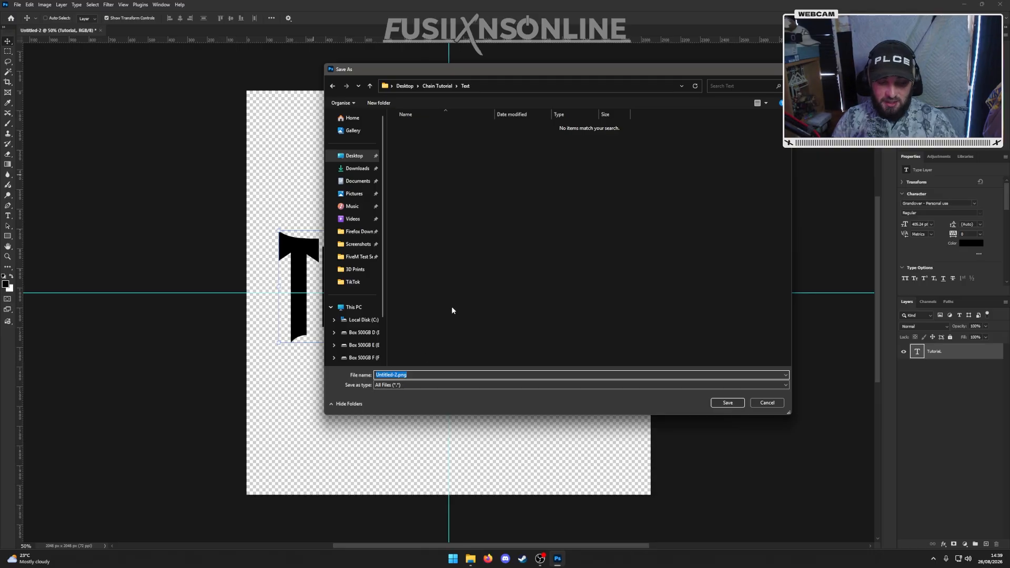
type("1")
key("Return")
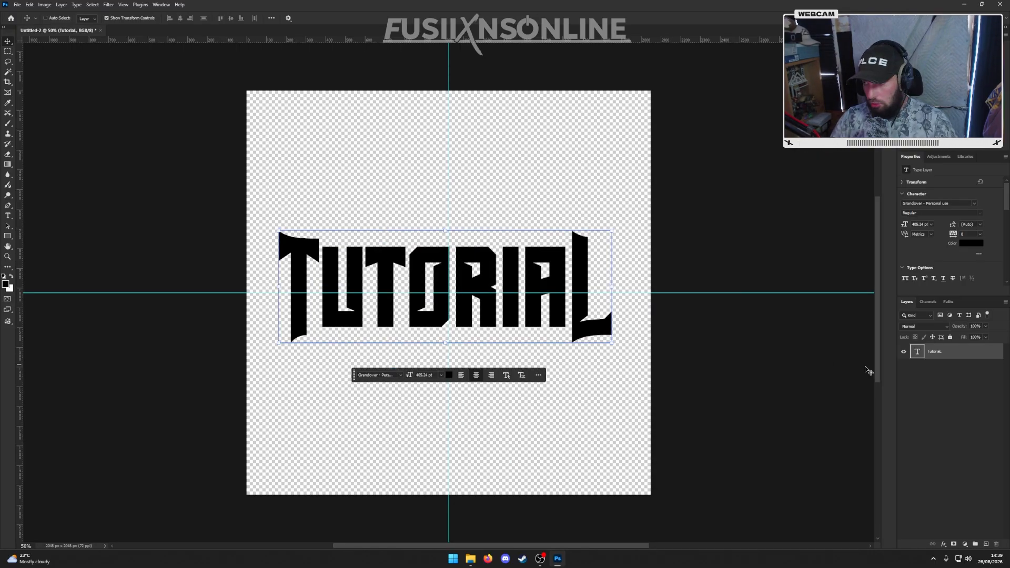
- Add a black Stroke effect with a size of 25 to the text layer
double_click(960, 356)
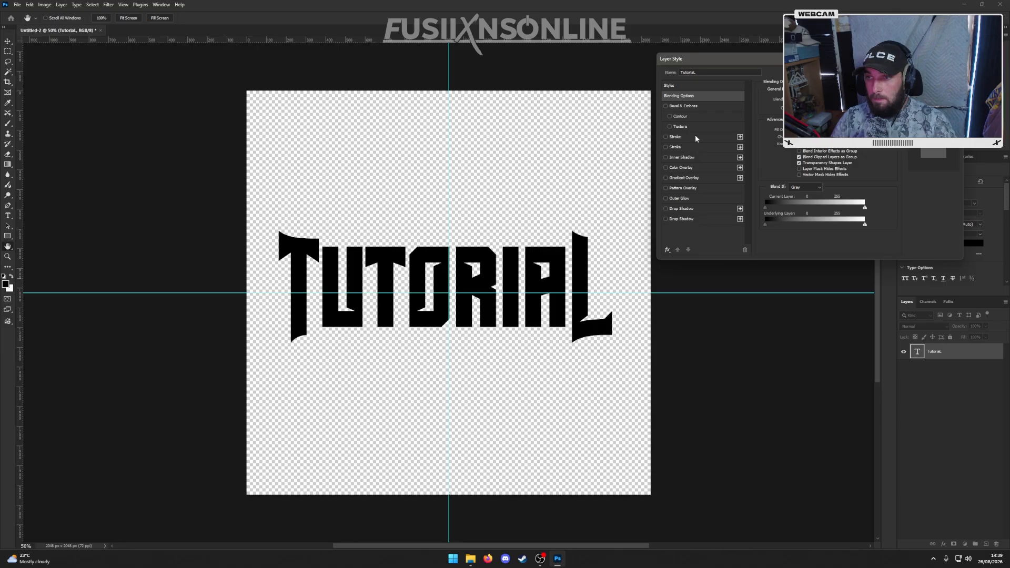
left_click(695, 136)
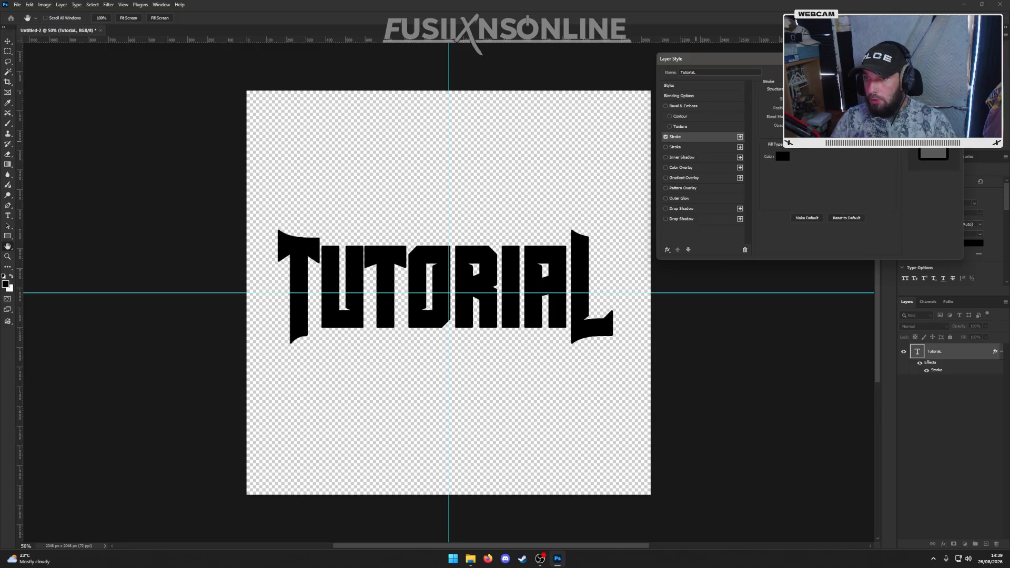
left_click_drag(792, 99, 798, 101)
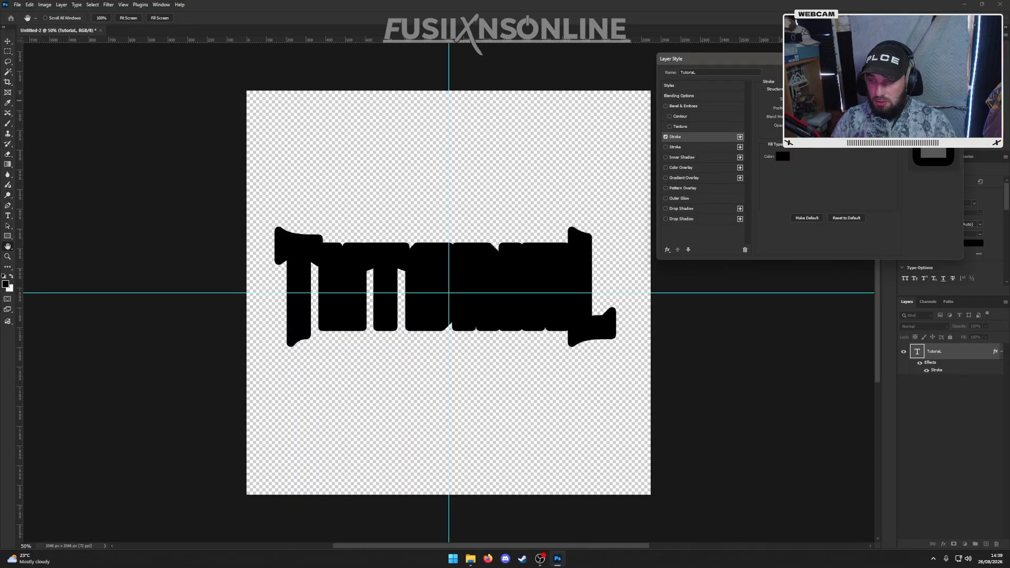
left_click_drag(798, 100, 793, 99)
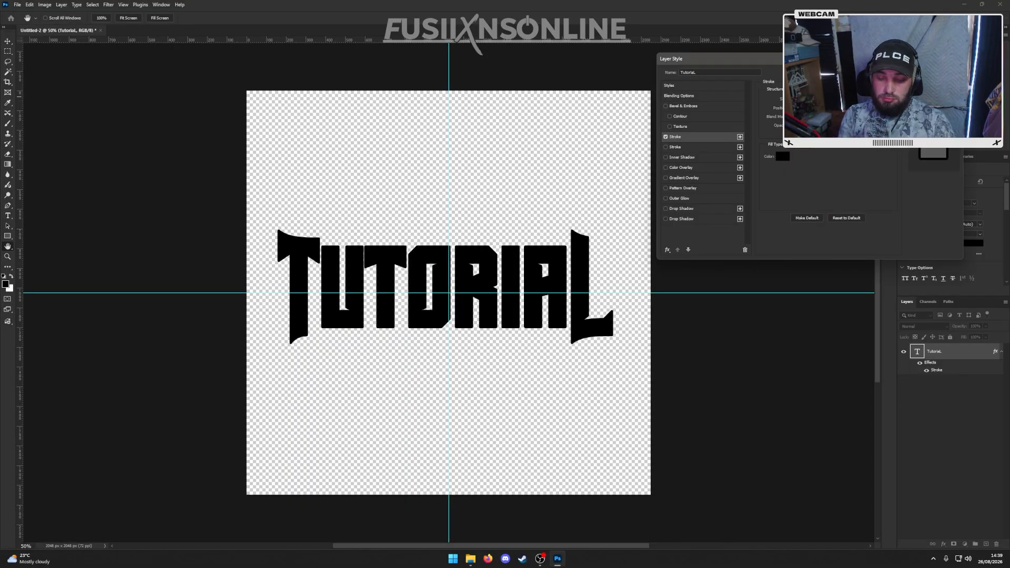
type("0")
key("BackSpace")
key("BackSpace")
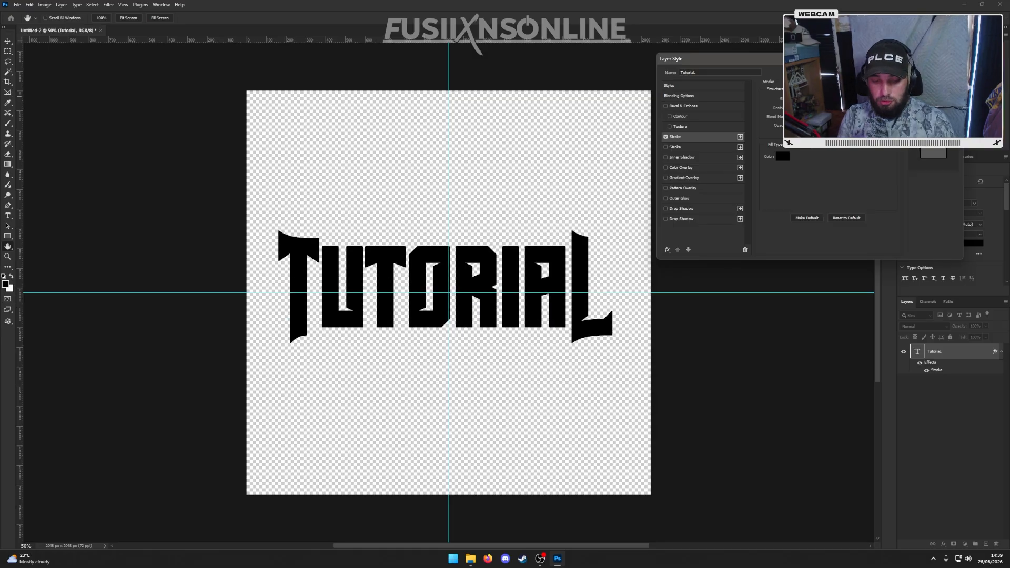
type("25")
key("Return")
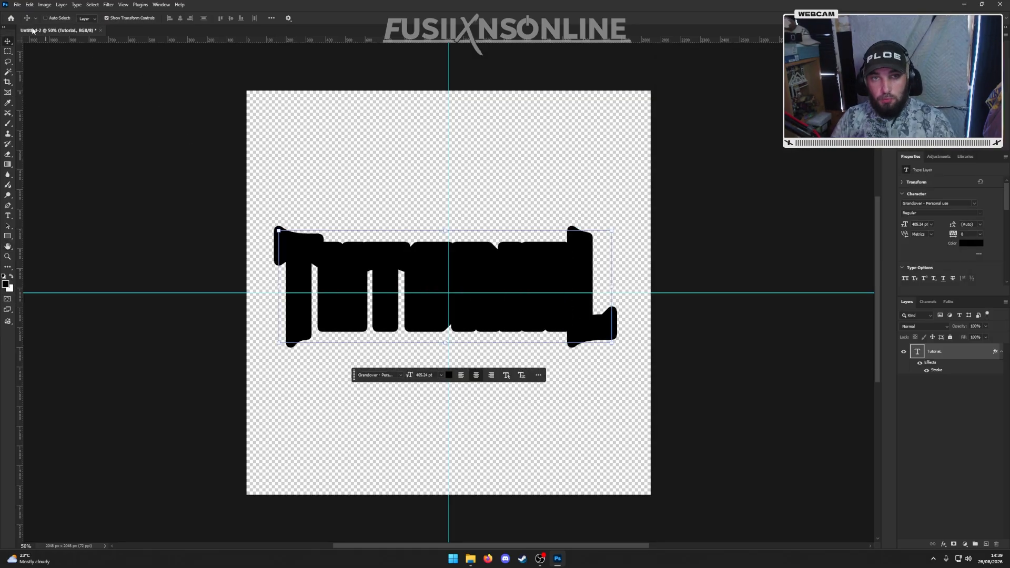
- Quick-export the stroked text as a PNG named 2 in the Chain Tutorial Text folder
left_click(18, 5)
mouse_move(53, 143)
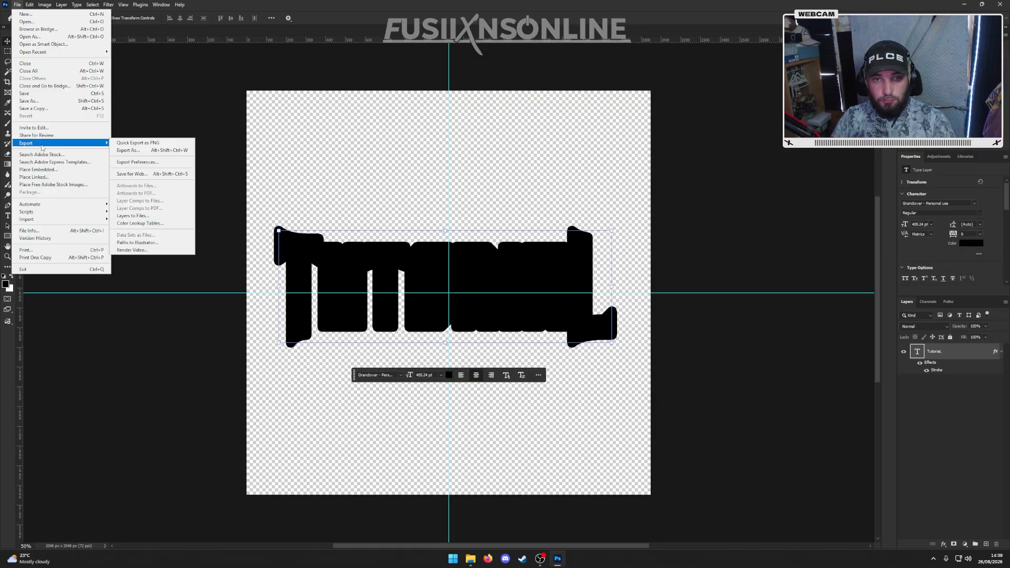
left_click(118, 143)
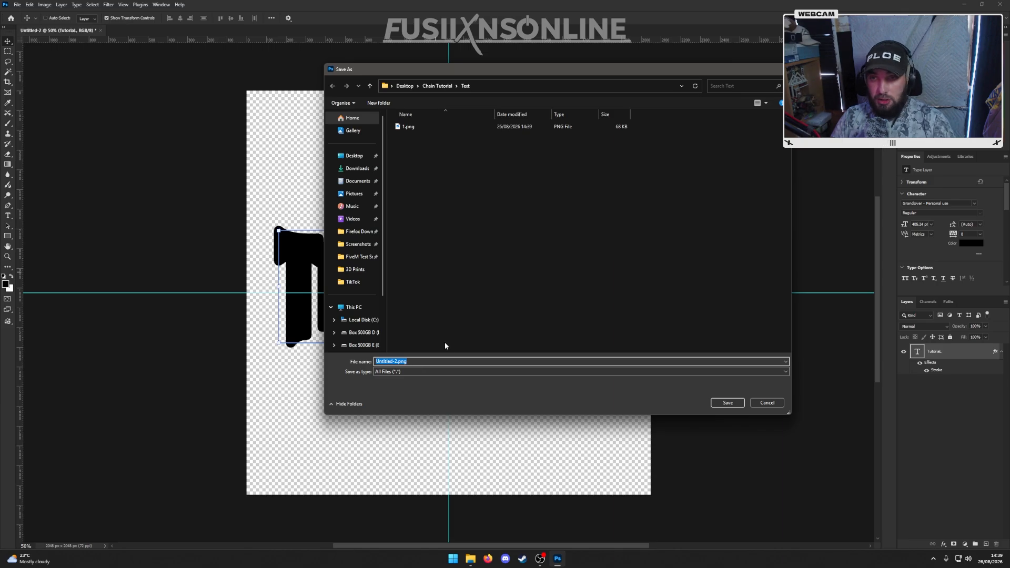
type("2")
key("Return")
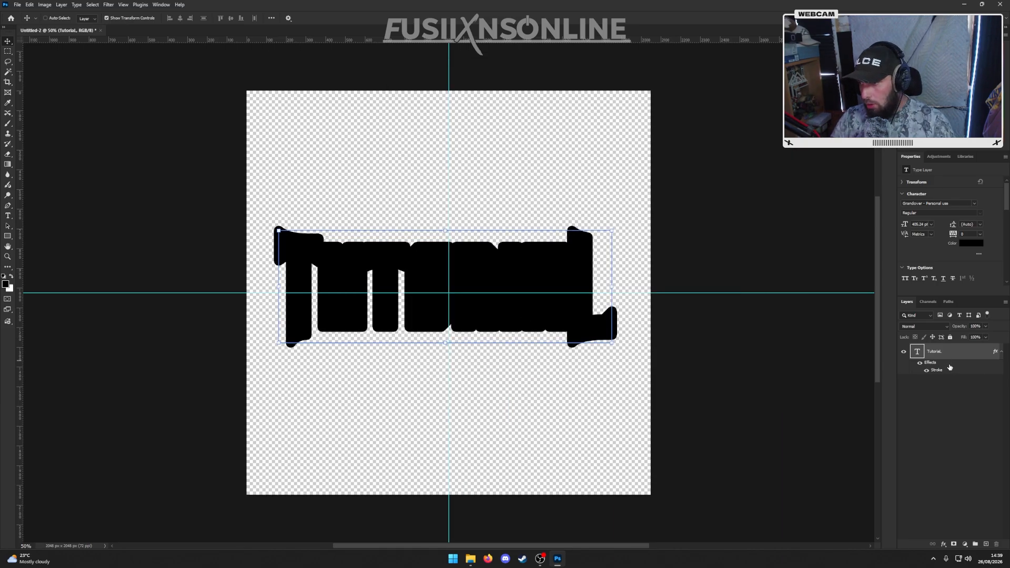
- Set the text layer's Stroke size to 50 and deselect the layer
double_click(948, 367)
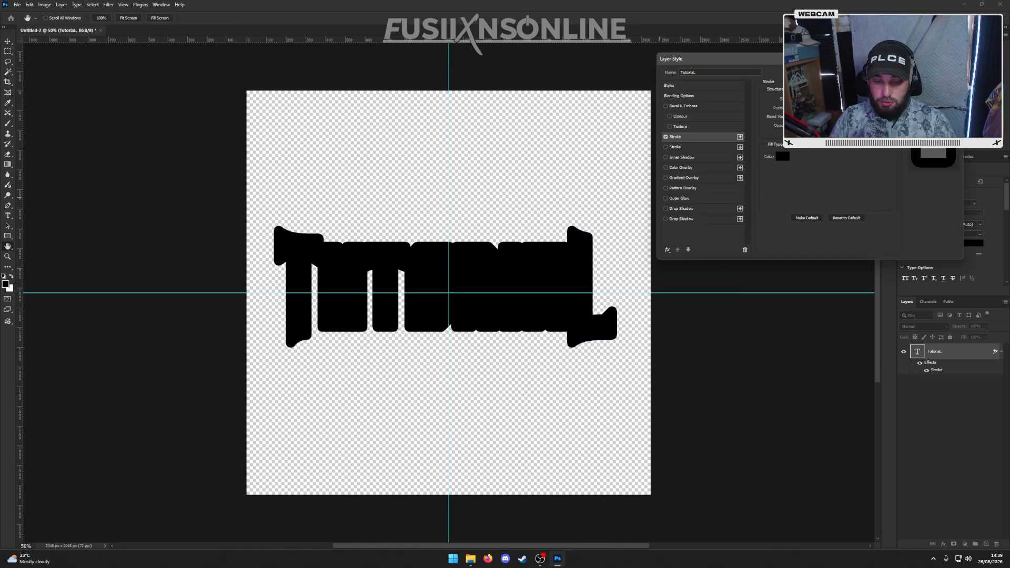
type("50")
key("Return")
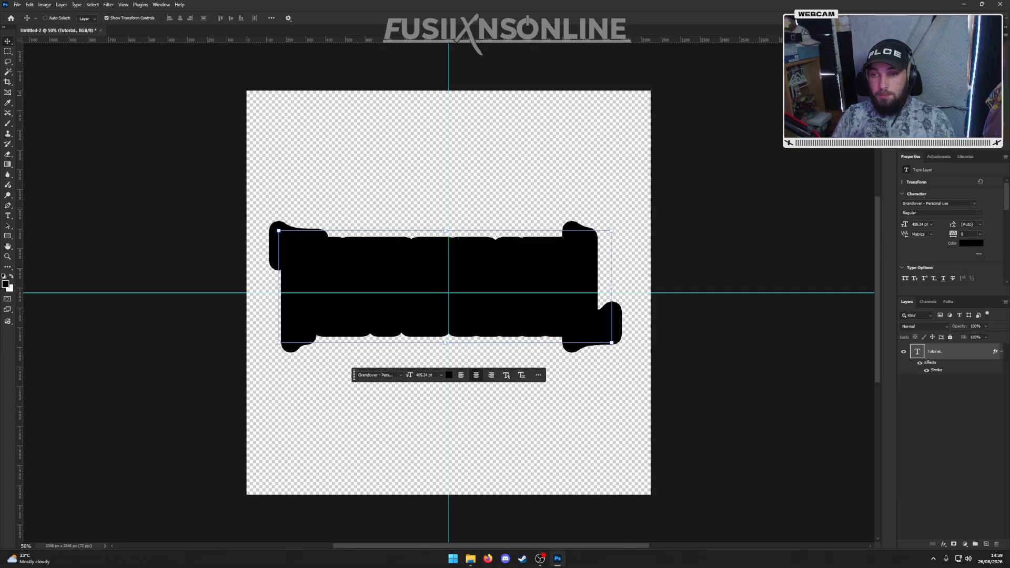
left_click(952, 457)
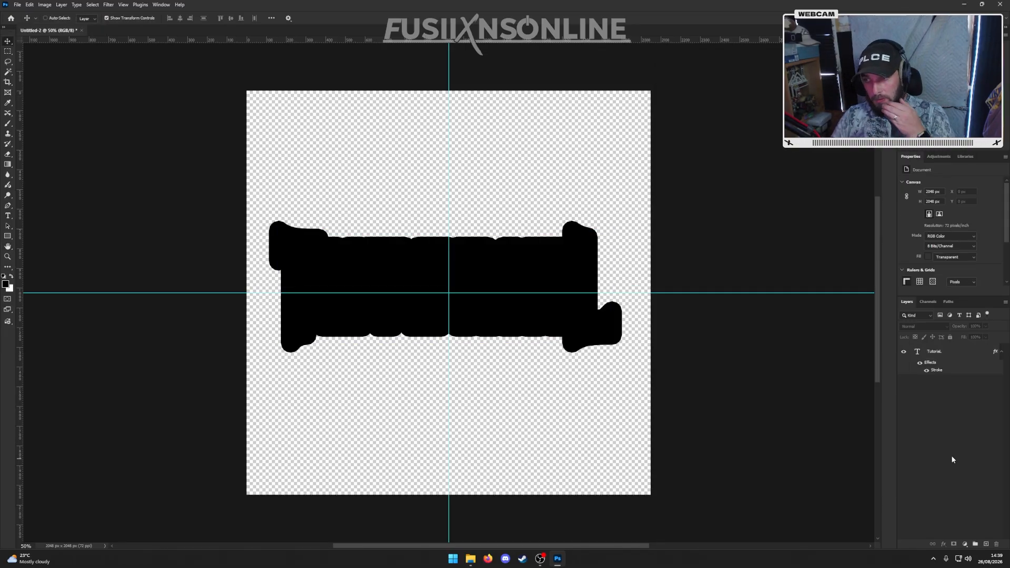
- Quick-export the text with the thicker stroke as a PNG named 3 in the Text folder
left_click(18, 5)
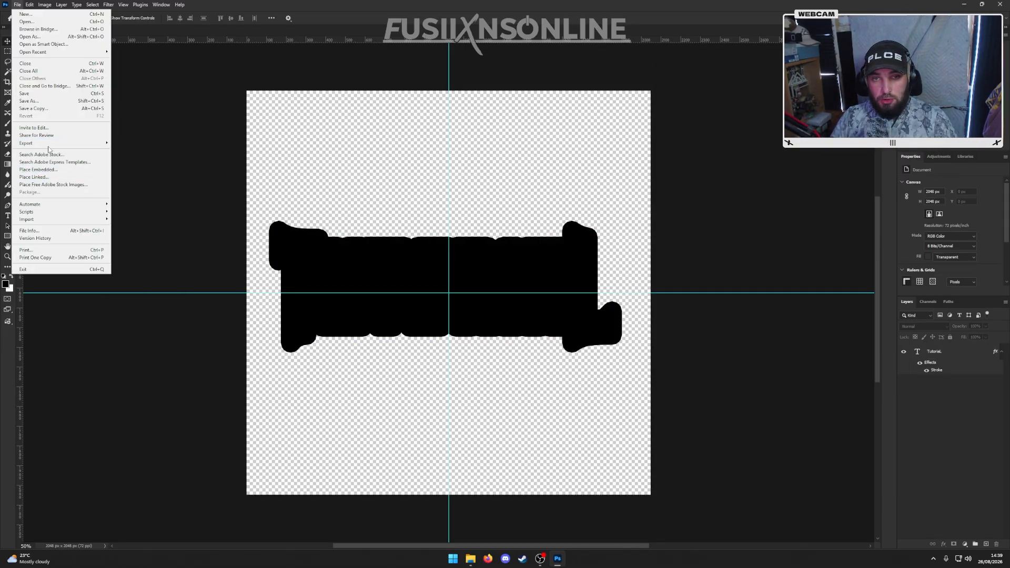
mouse_move(79, 143)
left_click(135, 143)
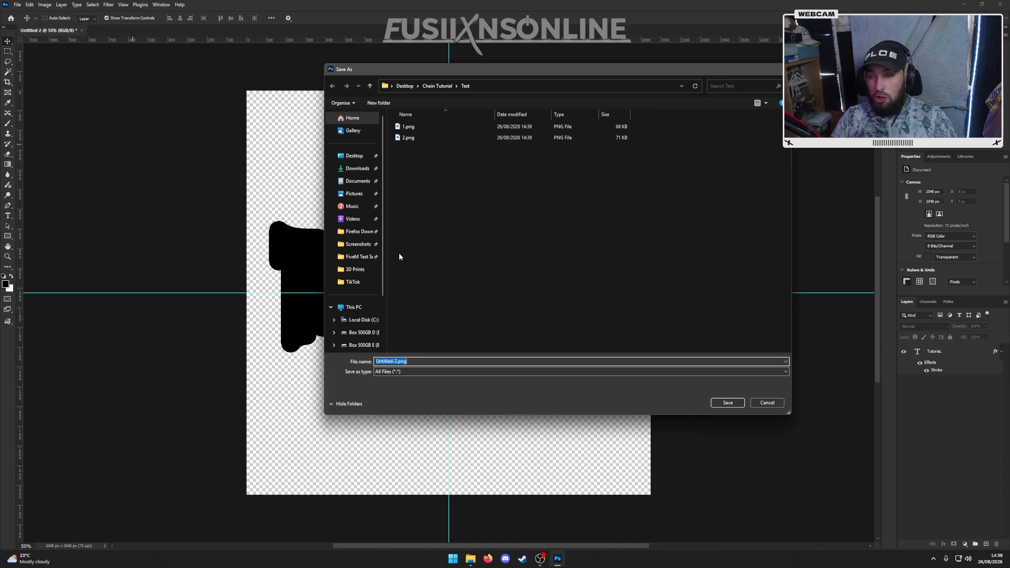
type("3")
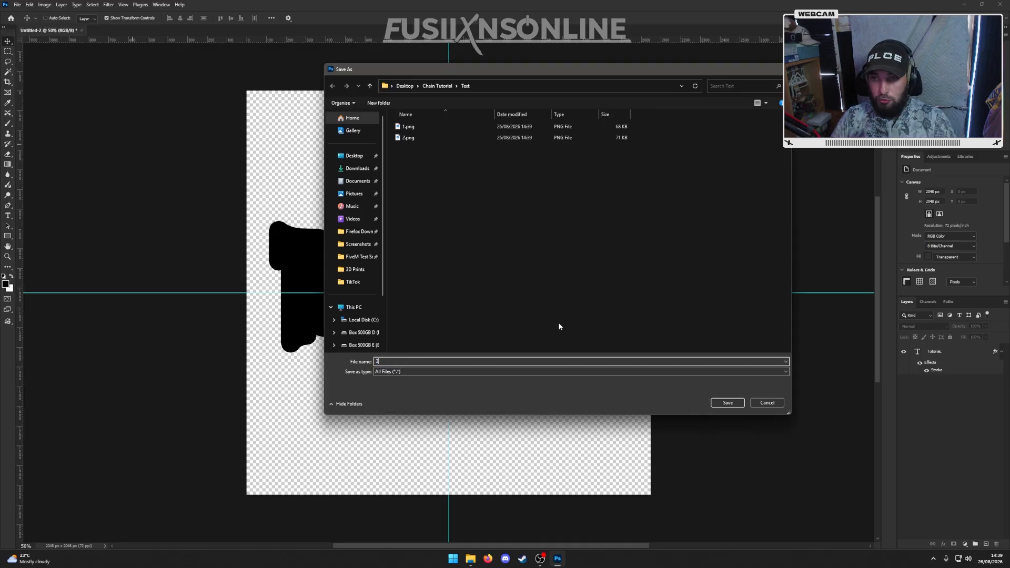
left_click(727, 404)
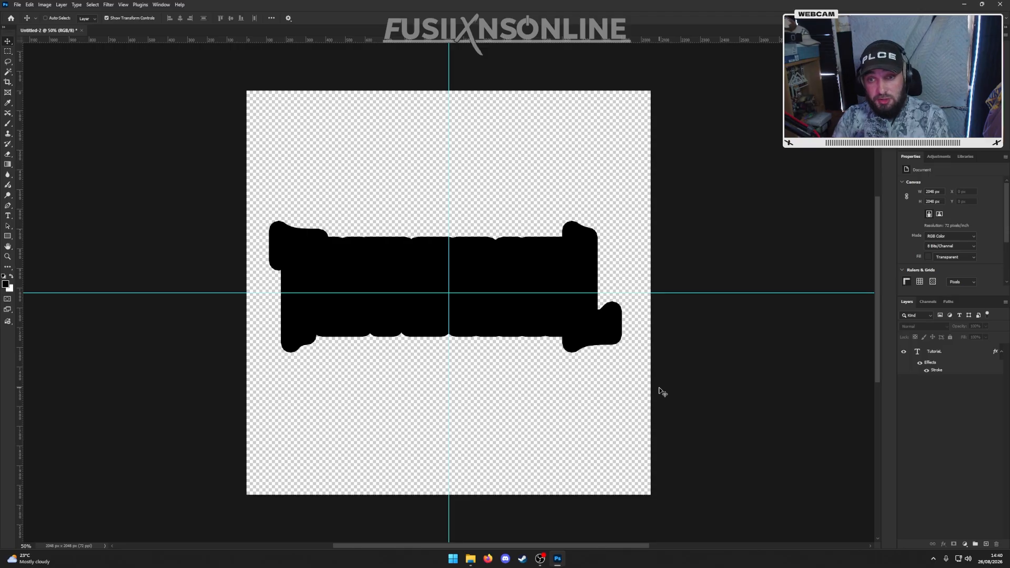
- Quit Photoshop without saving the document and launch Inkscape
left_click(999, 6)
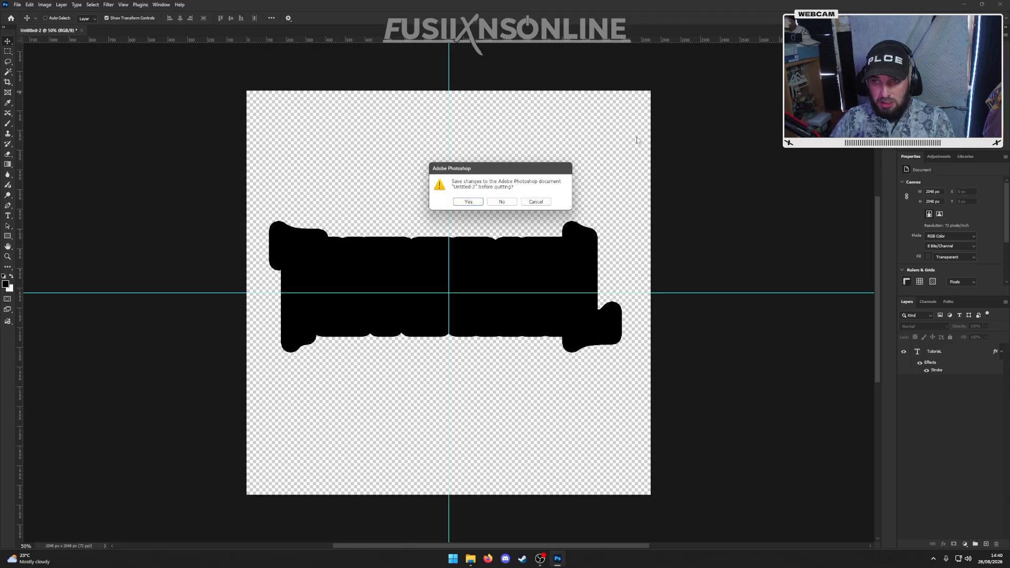
left_click(502, 199)
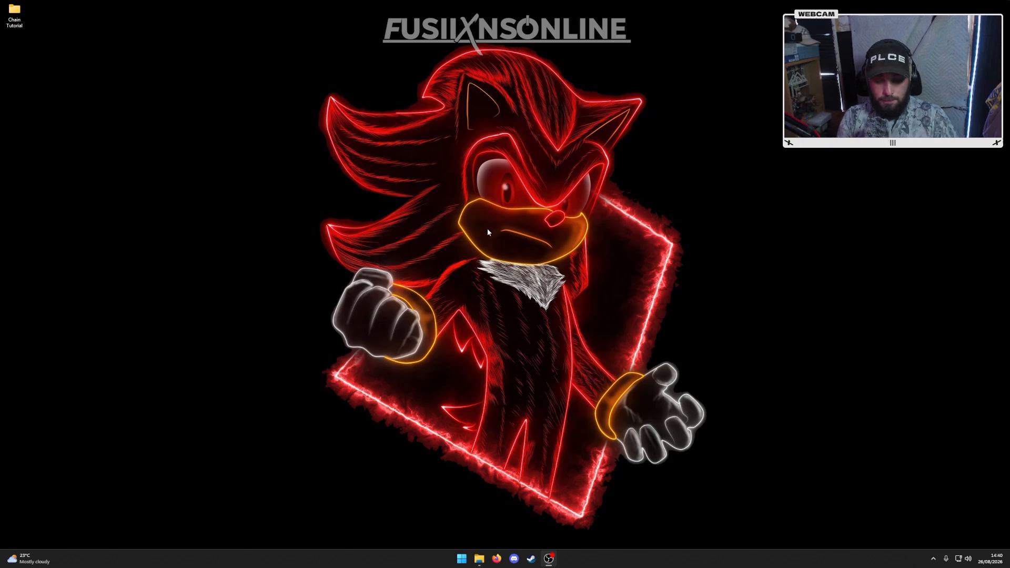
key("super")
type("ink")
key("Return")
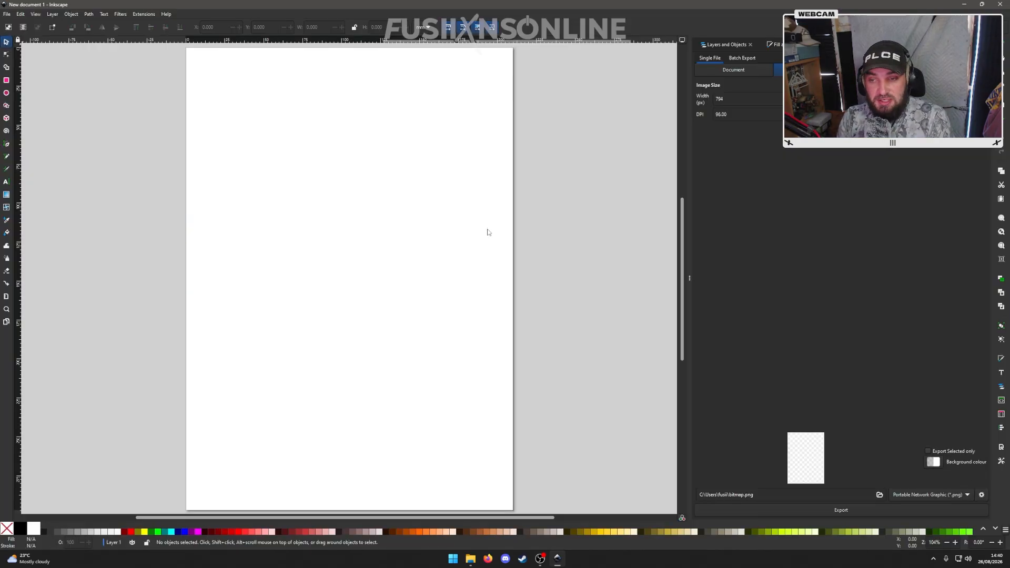
- Open 1.png, 2.png and 3.png from the Chain Tutorial Text folder in Inkscape
left_click(7, 14)
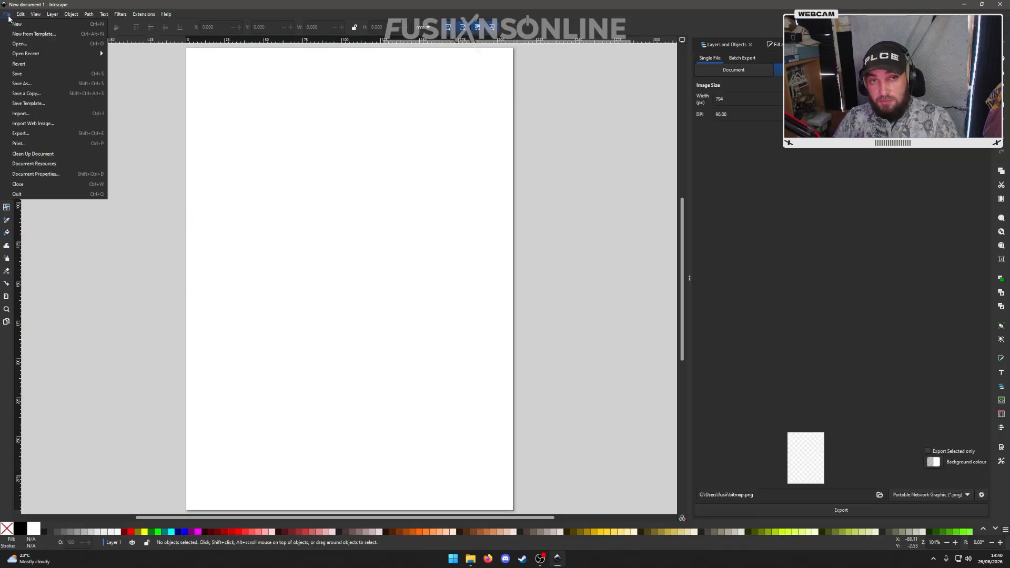
left_click(30, 49)
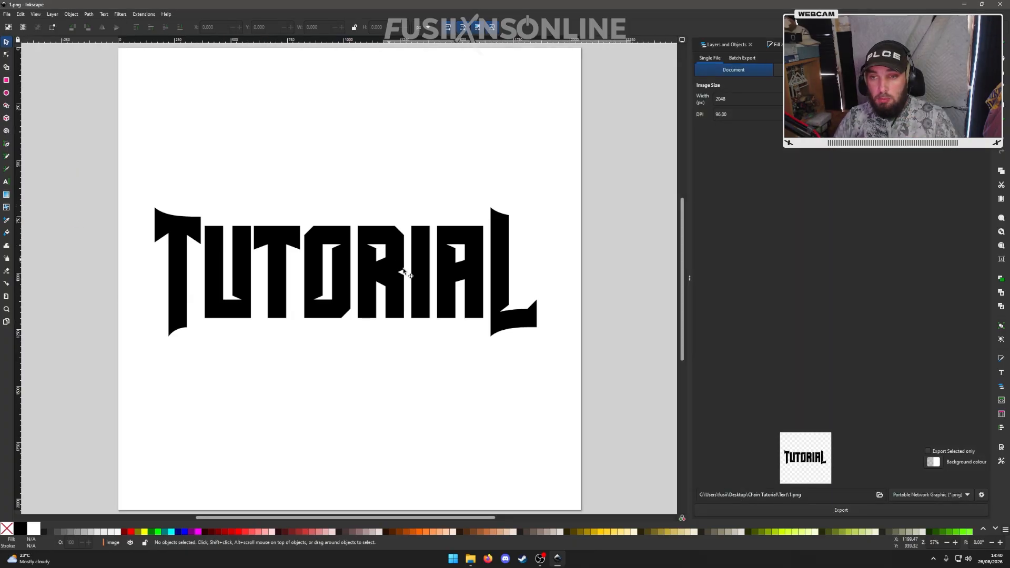
left_click(7, 16)
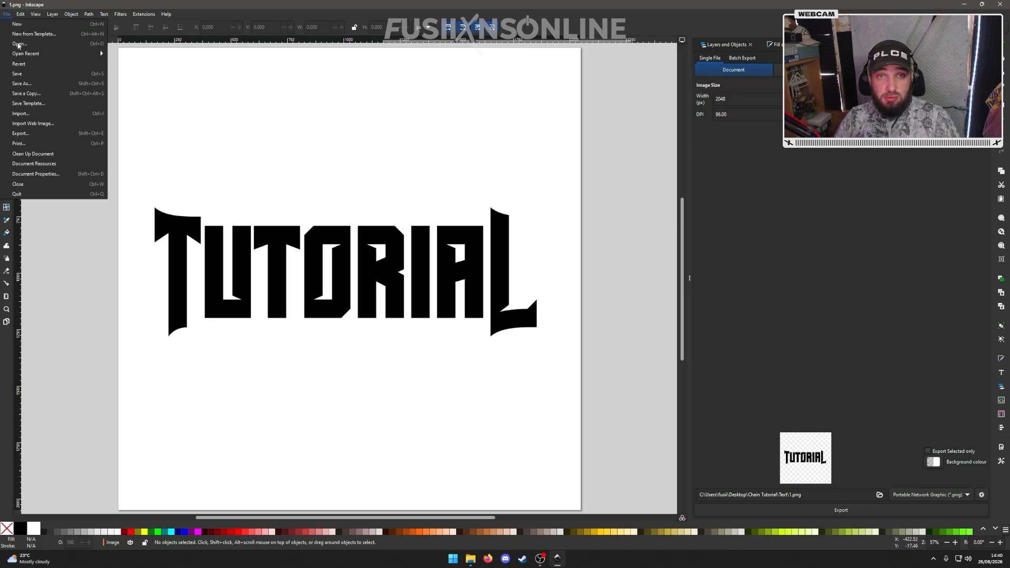
left_click(18, 43)
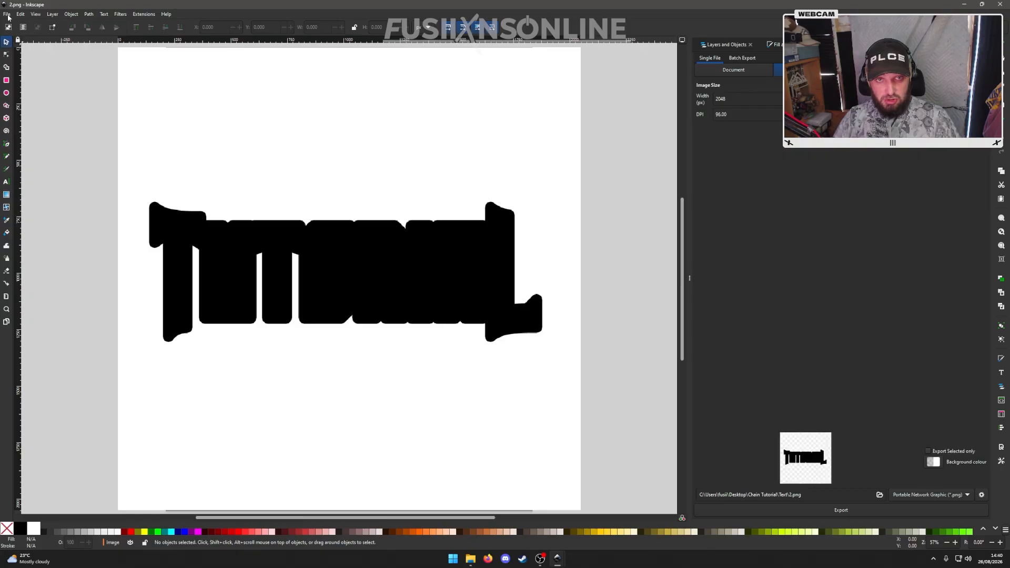
left_click(7, 16)
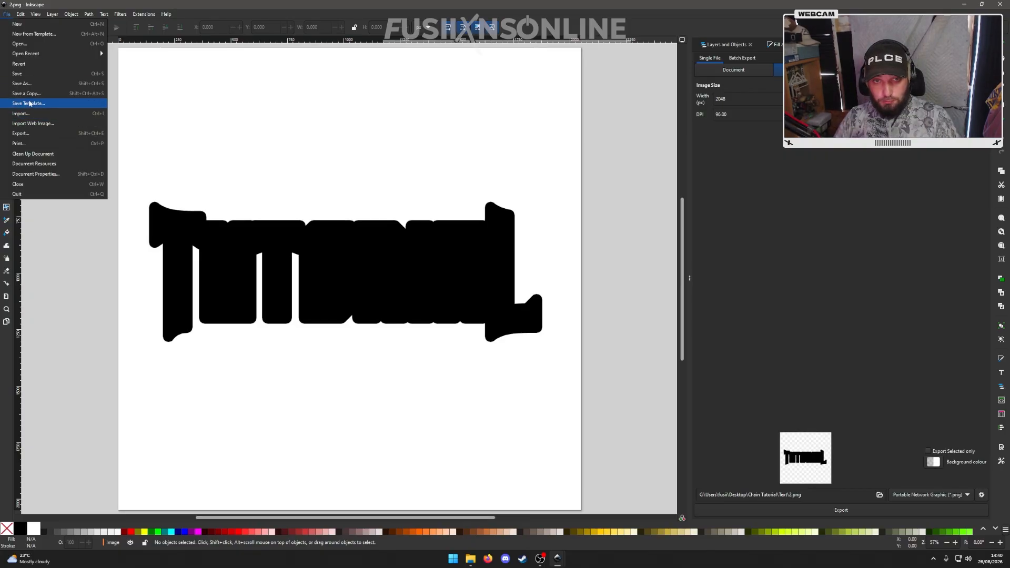
left_click(19, 43)
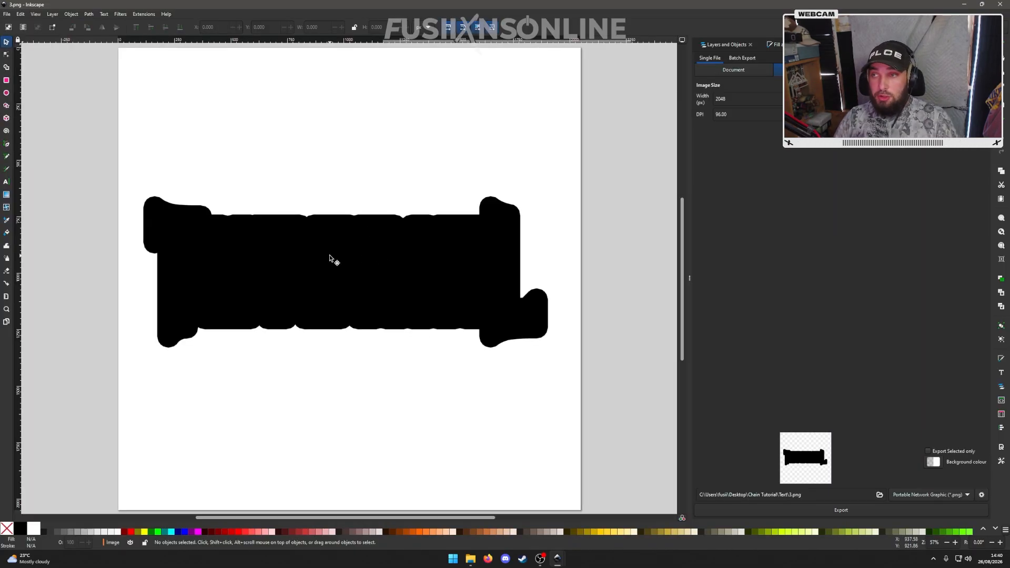
- Trace the 3.png image into a vector path with a single-scan brightness cutoff
left_click(353, 277)
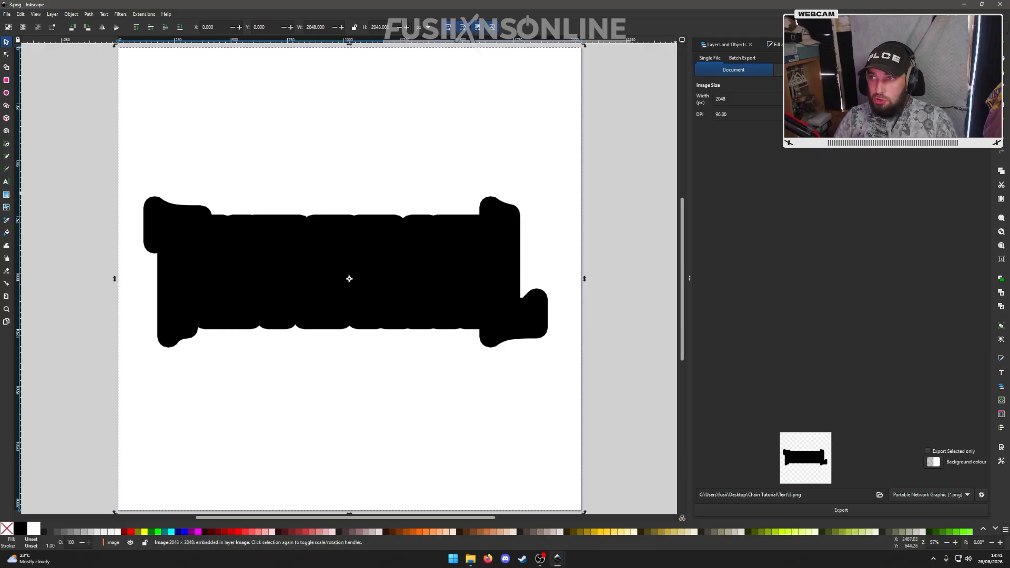
key("shift+alt+b")
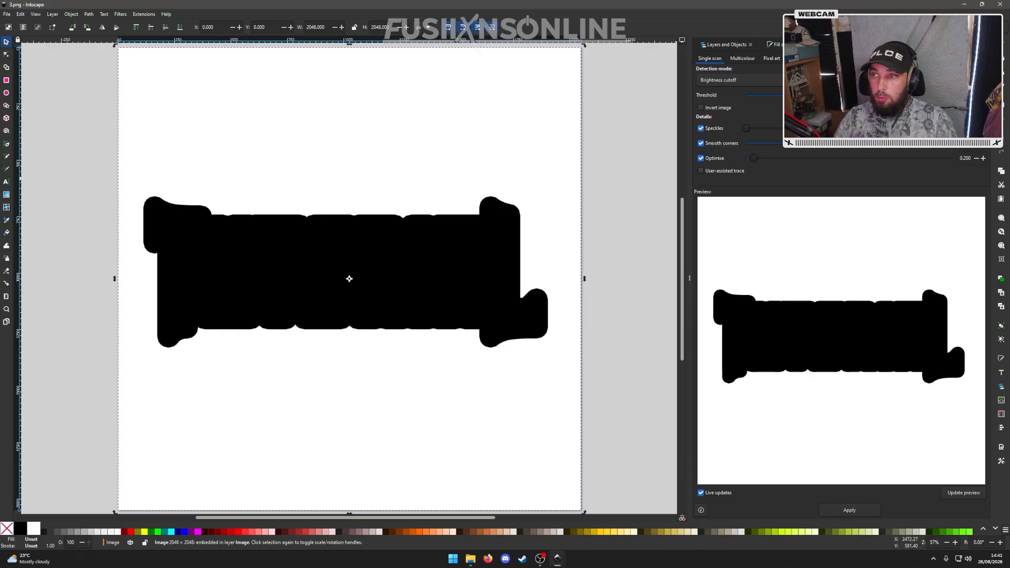
left_click(849, 509)
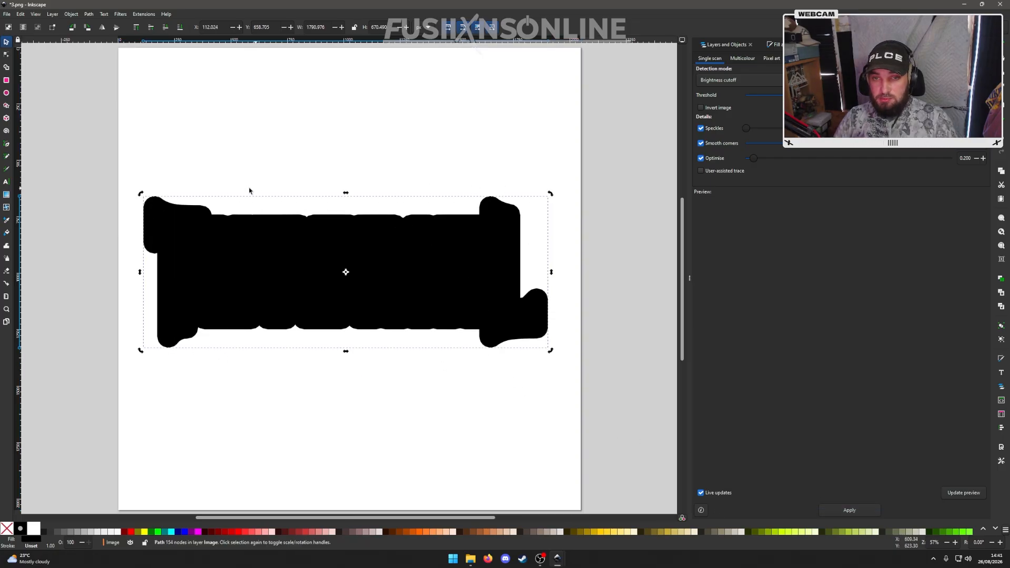
- Export the traced document as Plain SVG 3.svg in the Text folder and close 3.png without saving
key("ctrl+shift+e")
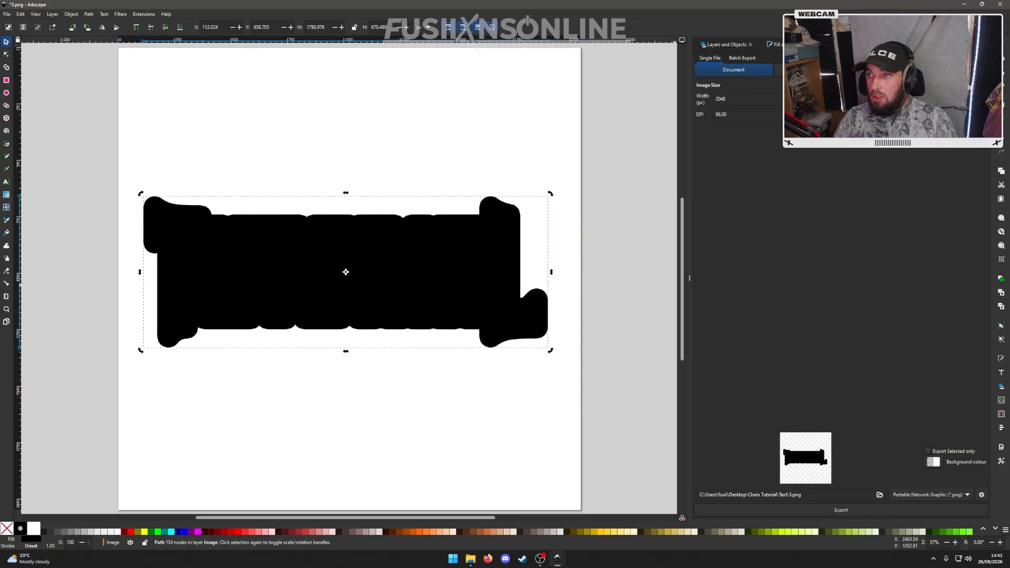
left_click(928, 500)
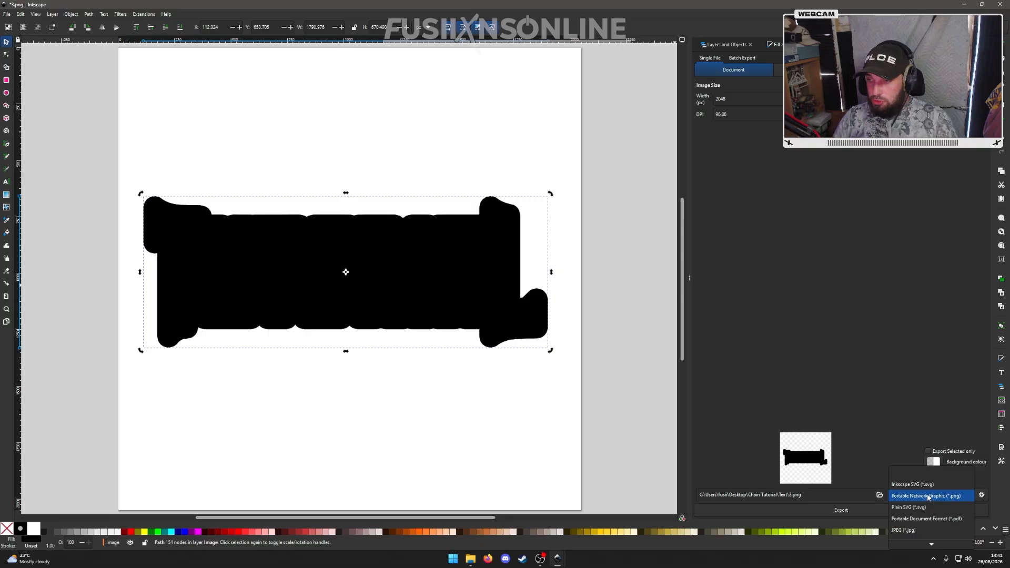
left_click(930, 495)
left_click(915, 499)
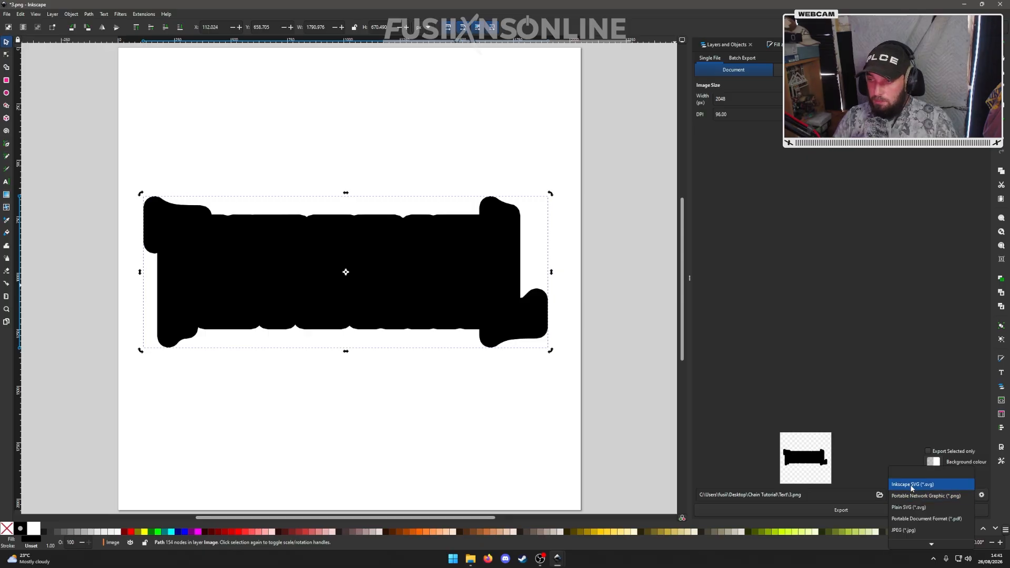
left_click(913, 507)
left_click(839, 510)
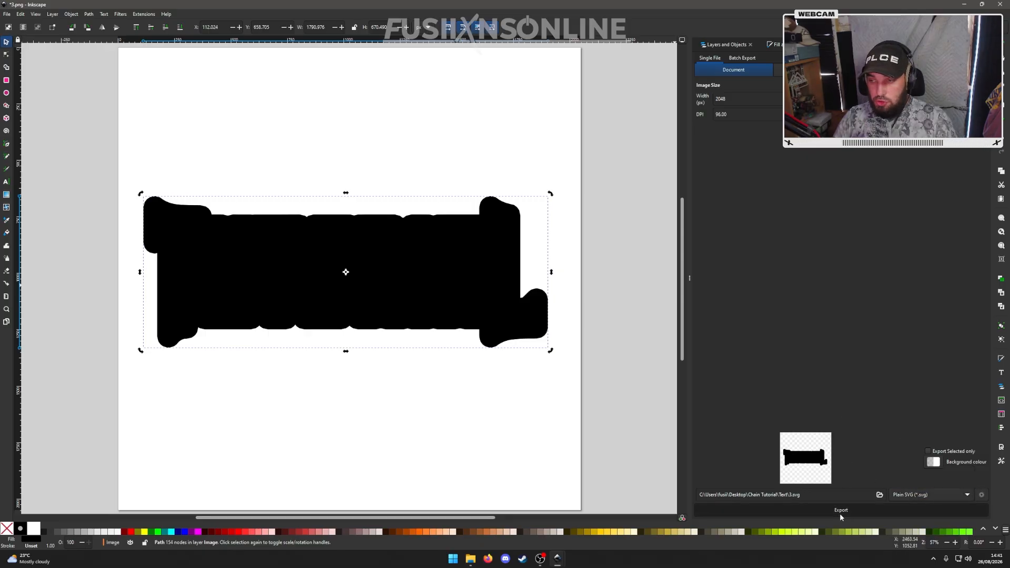
key("ctrl+w")
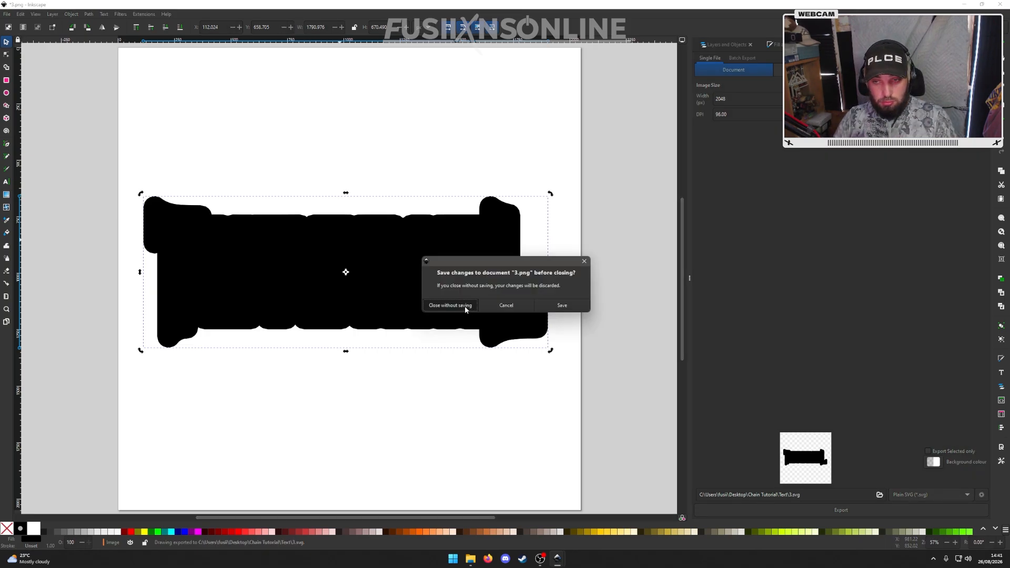
left_click(465, 306)
- Trace the 2.png image into a vector path with the same bitmap trace settings
left_click(384, 273)
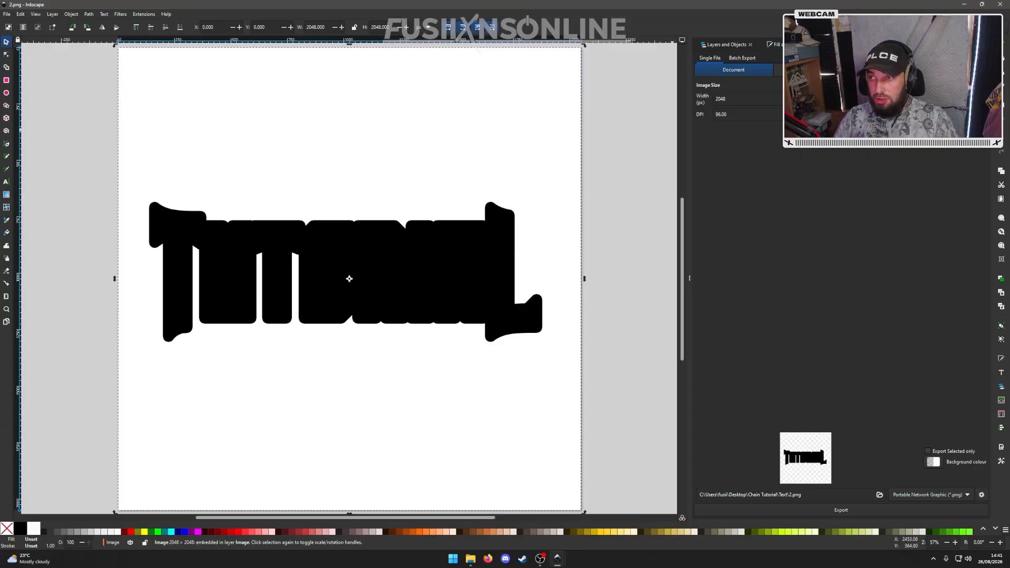
key("shift+alt+b")
left_click(847, 510)
- Export the traced document as Plain SVG 2.svg in the Text folder and close 2.png without saving
key("shift+ctrl+e")
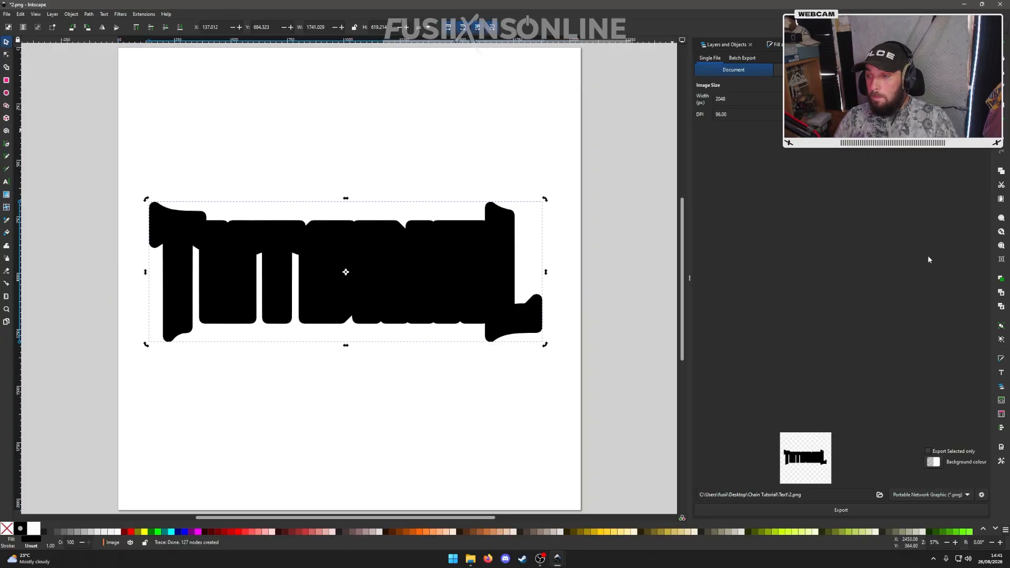
left_click(923, 494)
left_click(913, 506)
left_click(841, 510)
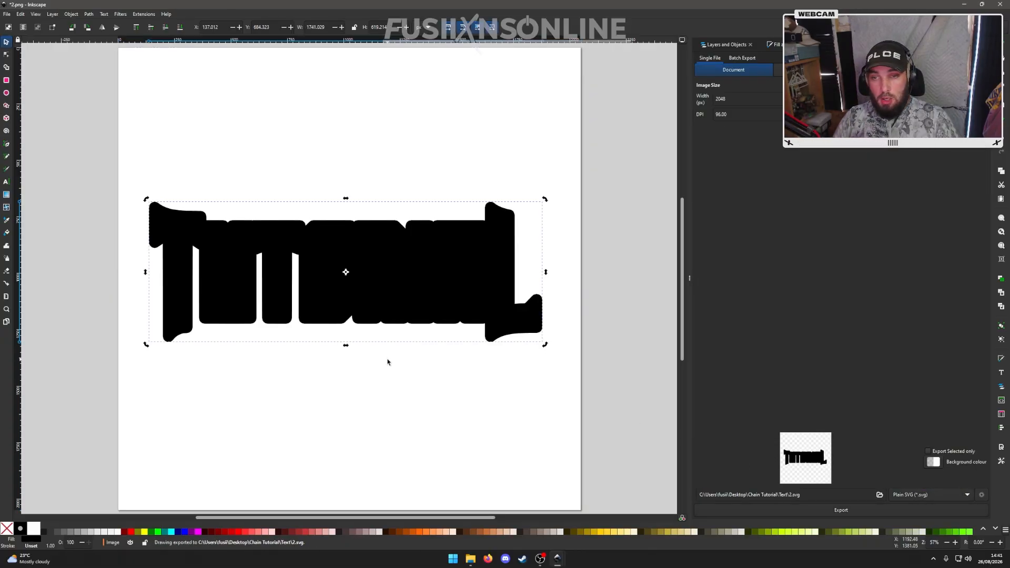
key("ctrl+w")
left_click(444, 305)
- Trace the plain text image in 1.png into a vector path with the same trace settings
left_click(362, 269)
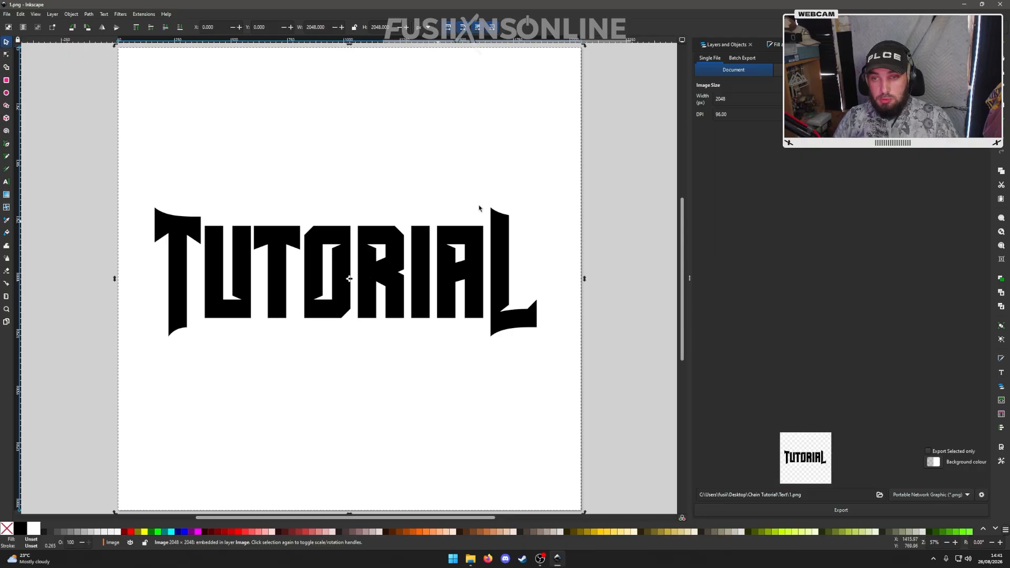
key("shift+alt+b")
left_click(843, 509)
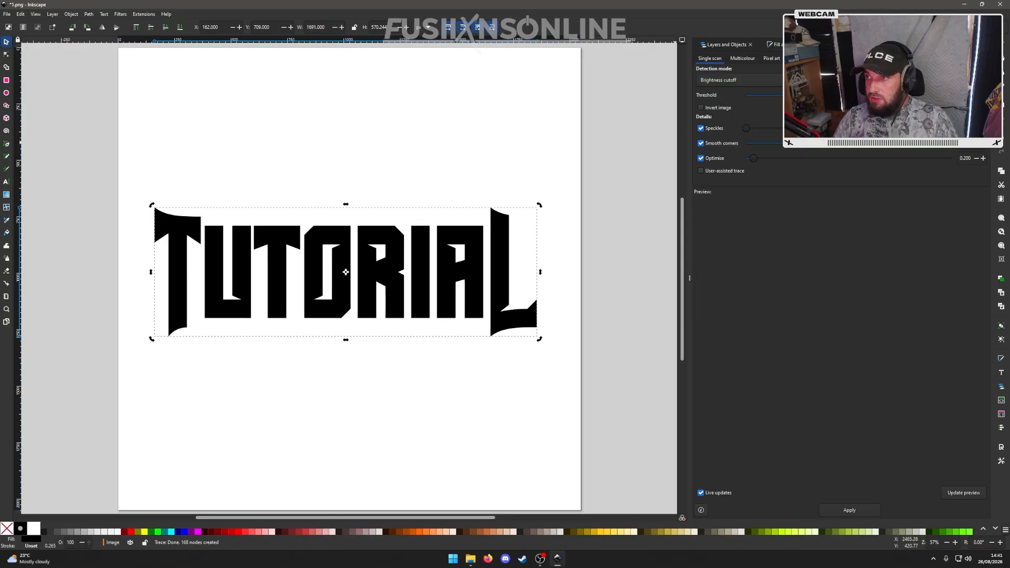
- Export the traced document as Plain SVG 1.svg in the Text folder and close 1.png without saving
key("shift+ctrl+e")
left_click(922, 495)
left_click(901, 507)
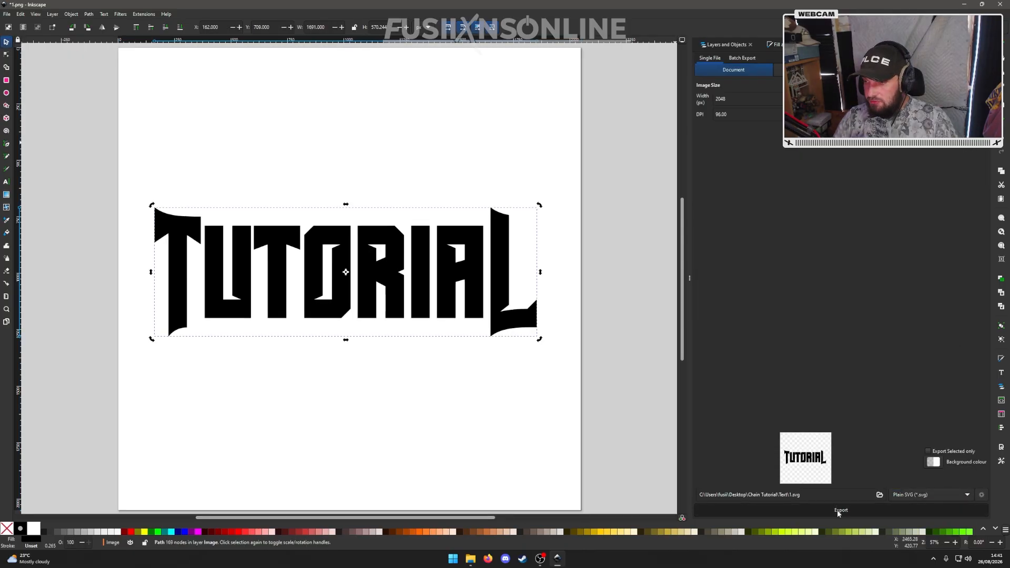
left_click(840, 510)
key("ctrl+w")
left_click(457, 307)
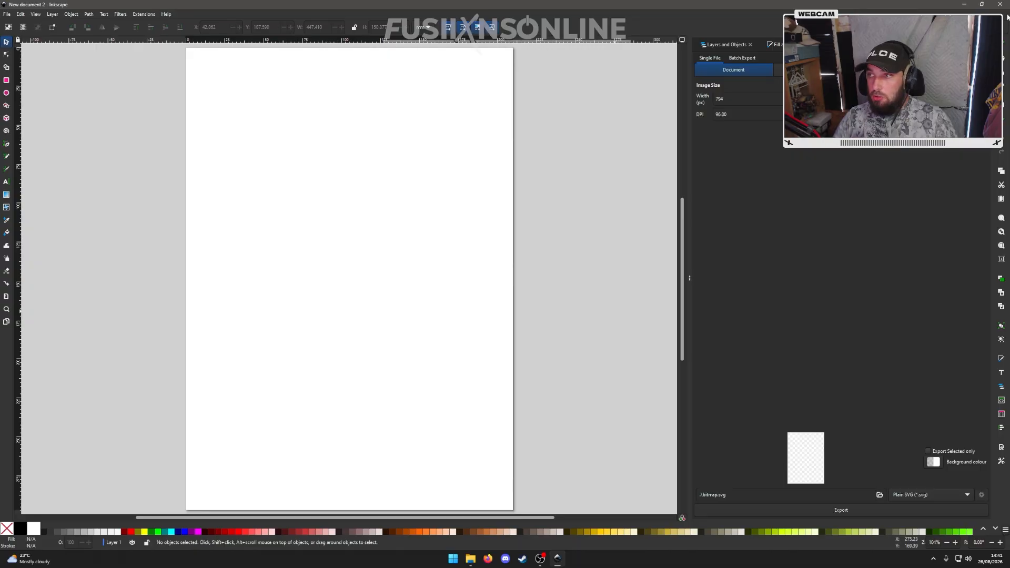
- Close Inkscape, launch Blender 5.1 and dismiss its splash screen
left_click(1000, 4)
key("super")
type("blender")
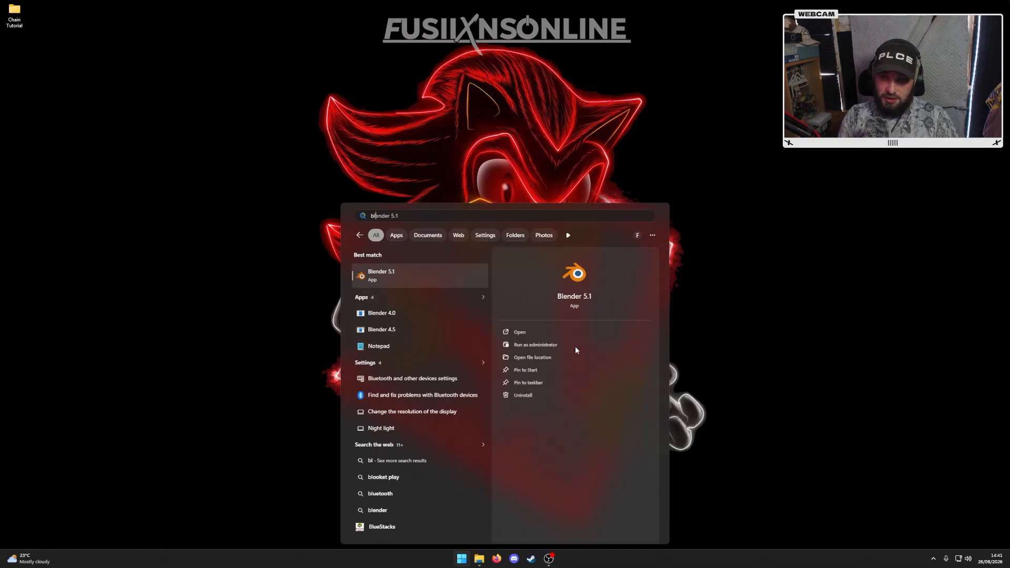
key("Return")
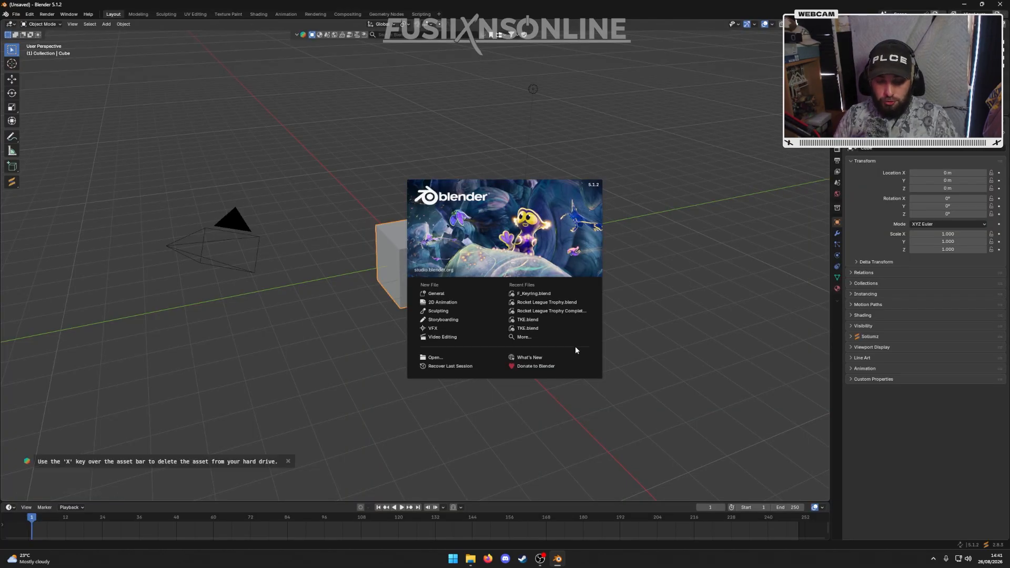
left_click(649, 442)
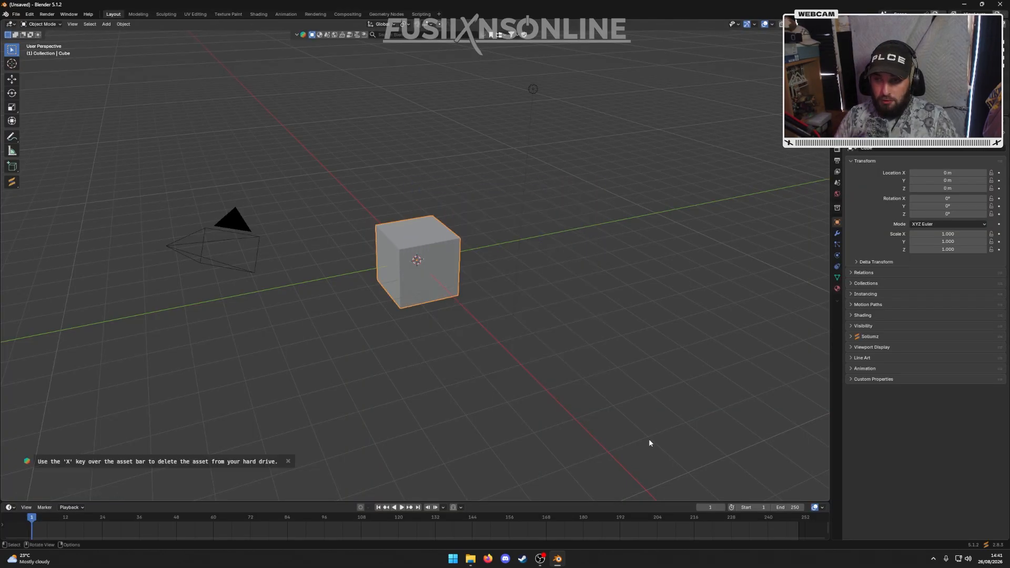
- Delete all the default scene objects: the cube, camera and light
key("a")
key("x")
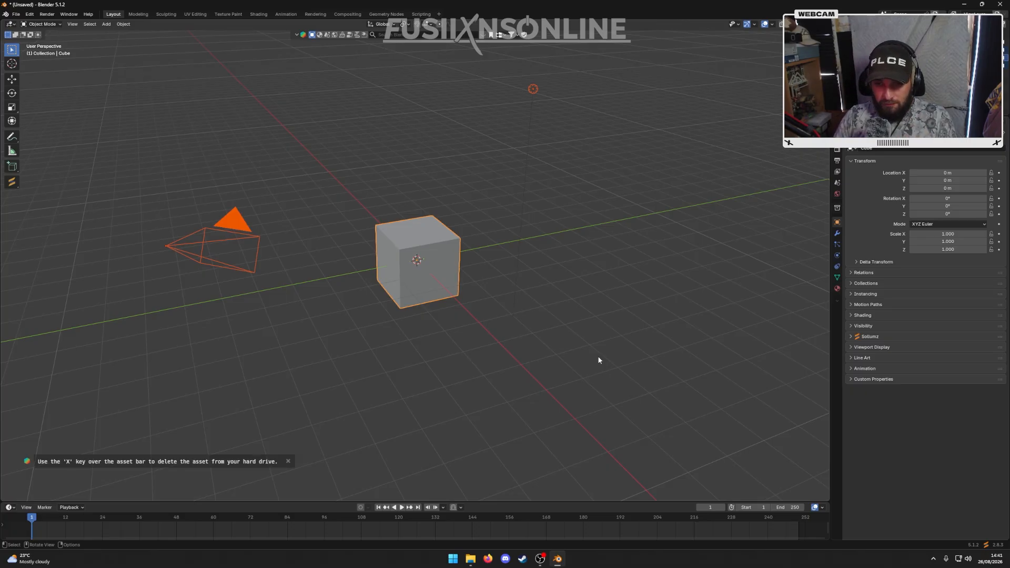
left_click(571, 263)
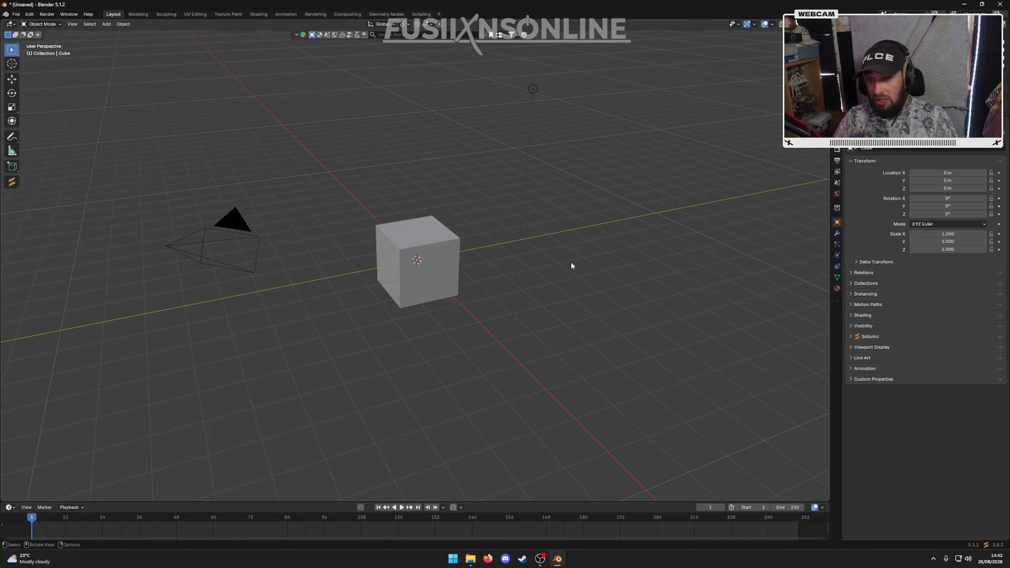
key("a")
key("x")
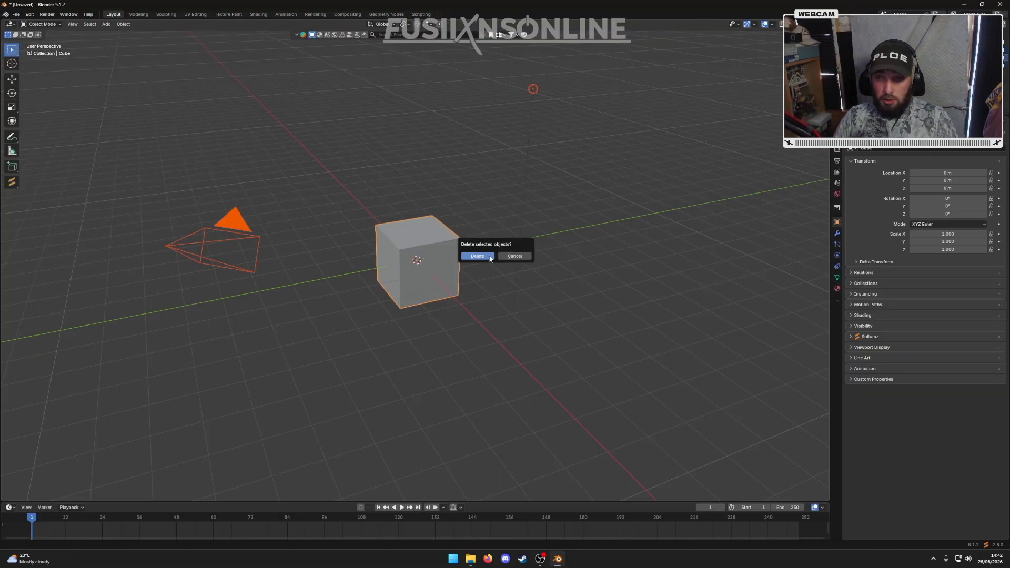
left_click(489, 258)
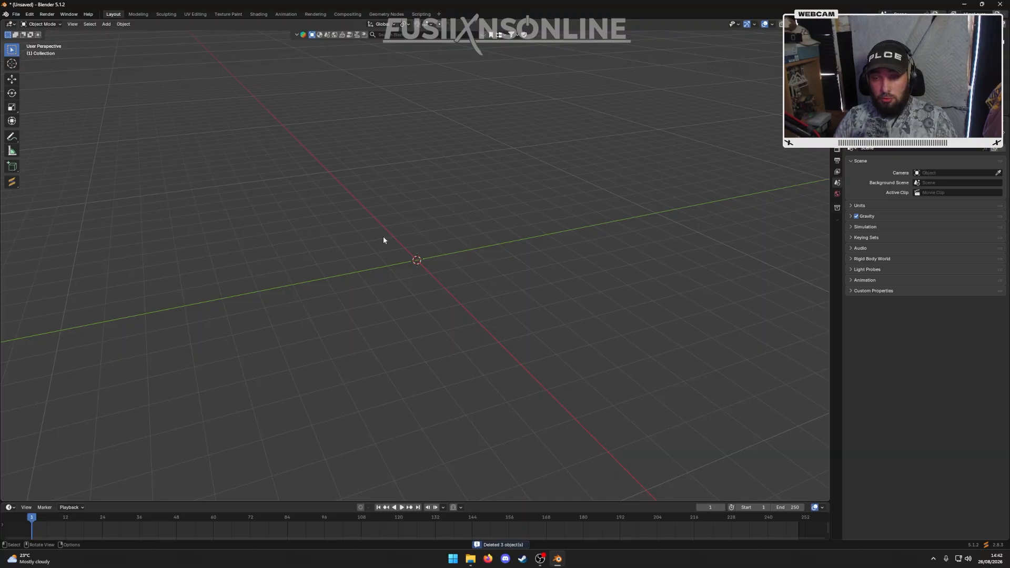
- Examine the Quick Favorites options available for the Scalable Vector Graphics import command
key("q")
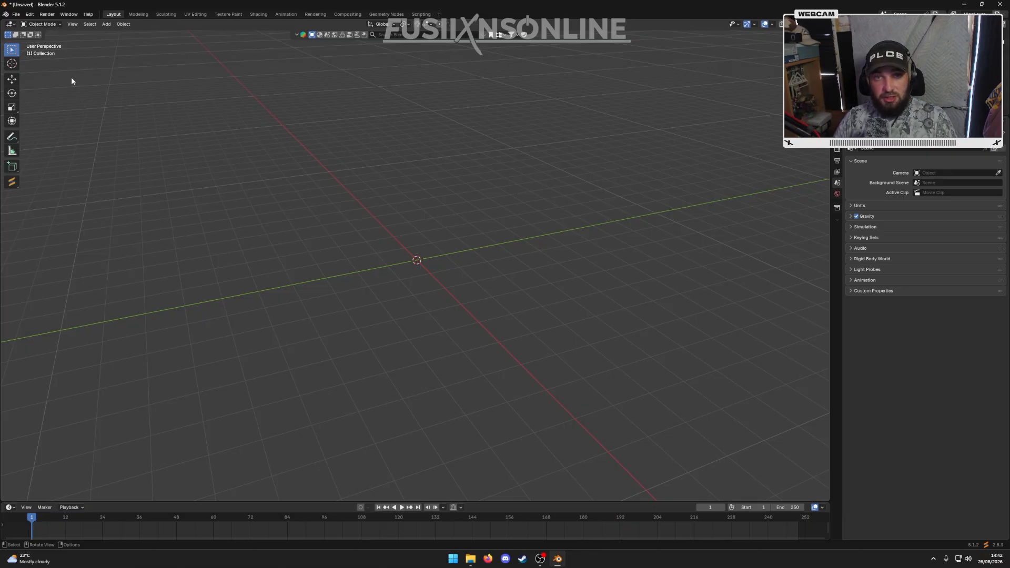
left_click(16, 14)
mouse_move(74, 127)
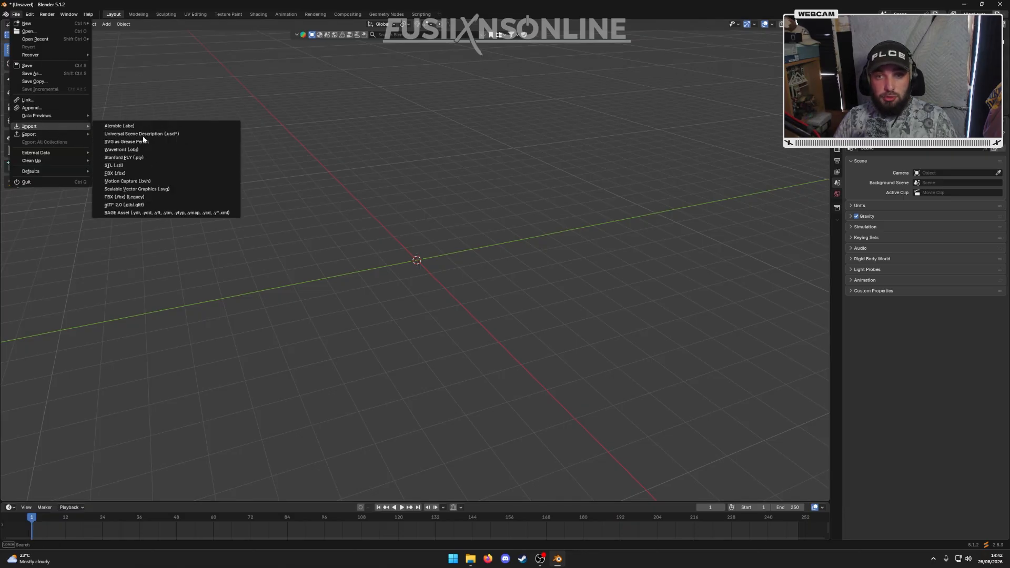
right_click(162, 191)
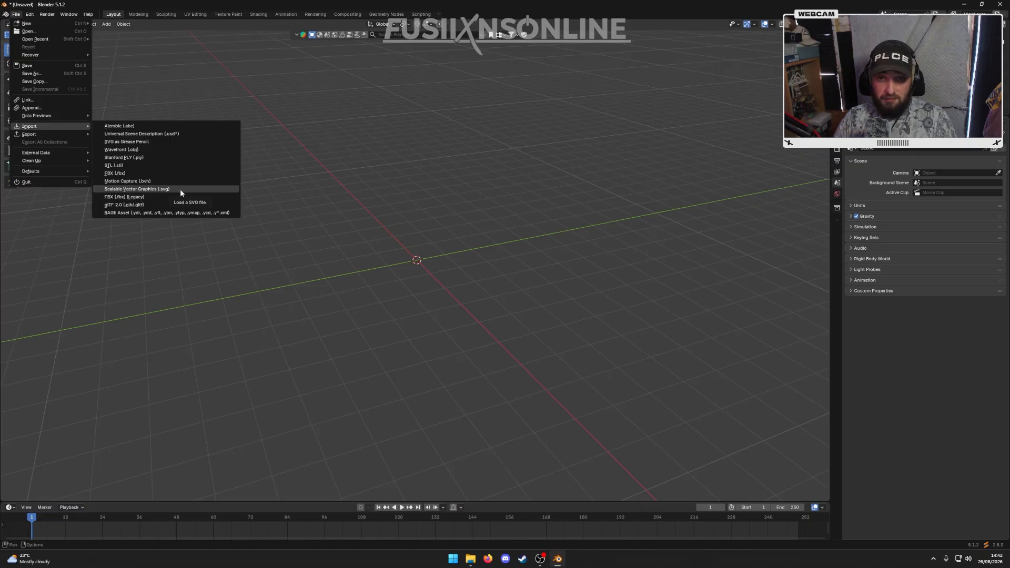
right_click(181, 191)
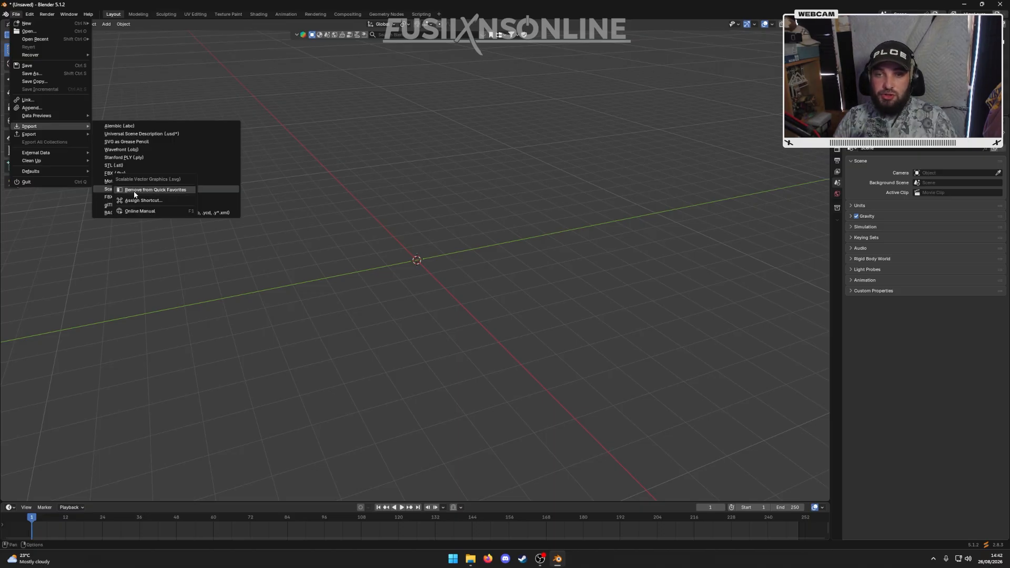
right_click(145, 157)
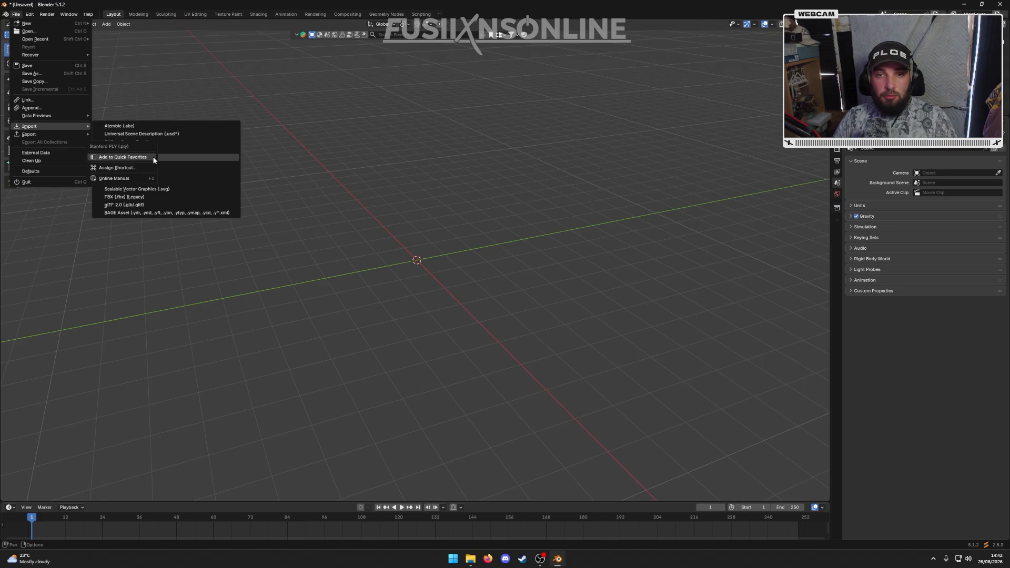
left_click(309, 282)
key("Escape")
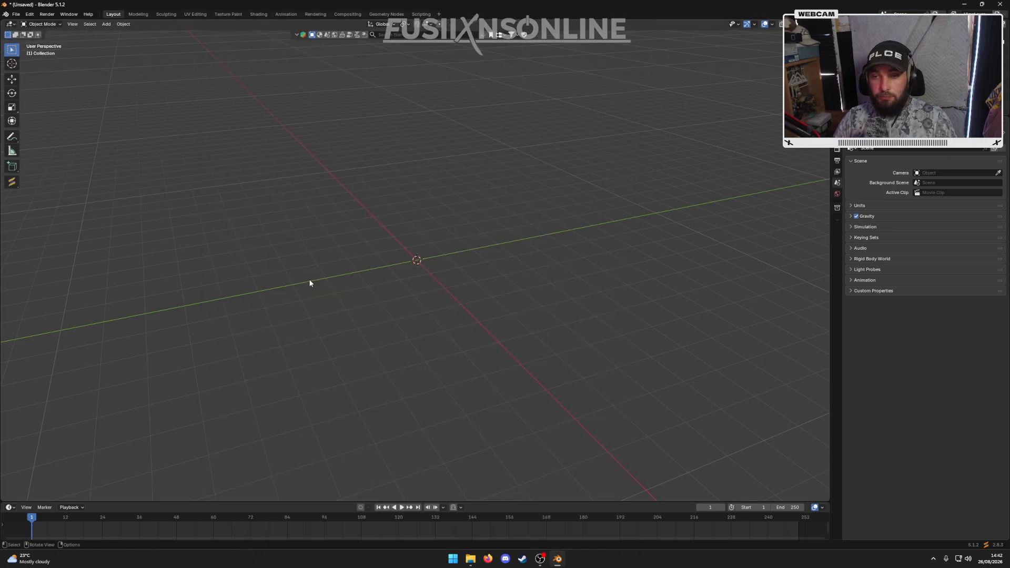
- Import 1.svg, 2.svg and 3.svg together from the Text folder inside Chain Tutorial on the Desktop
key("q")
left_click(327, 246)
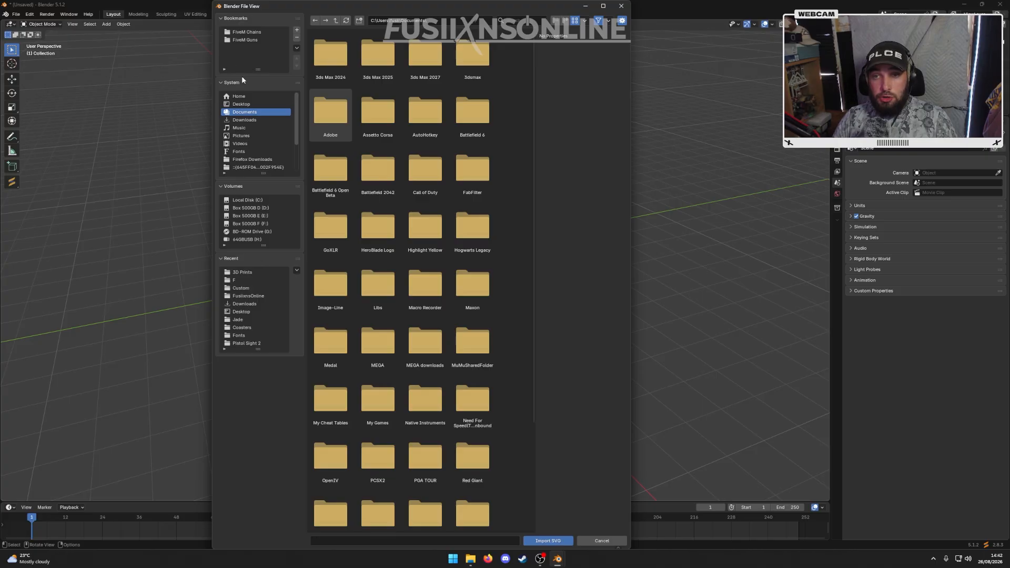
left_click(251, 104)
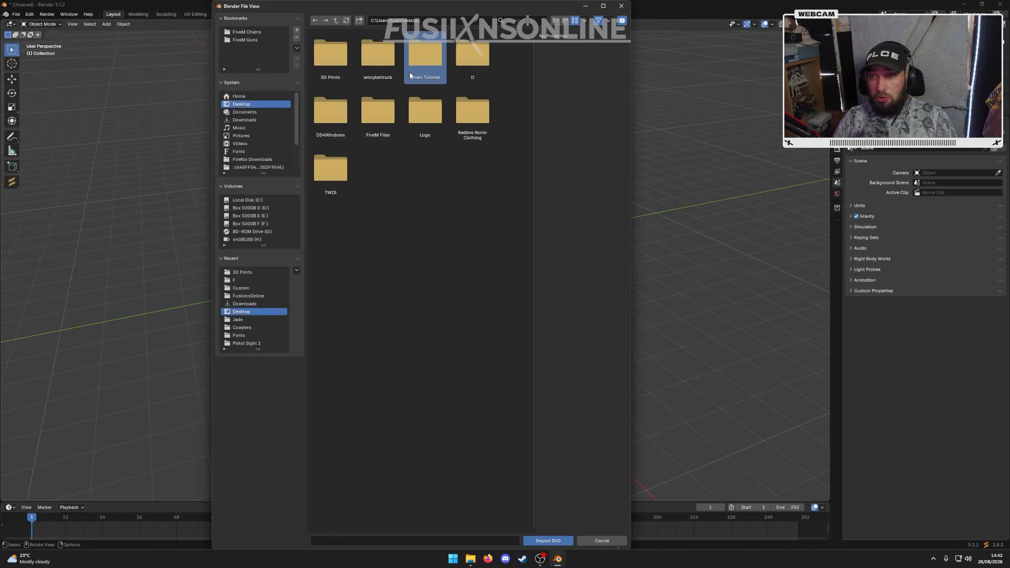
double_click(425, 54)
double_click(467, 66)
left_click(338, 64)
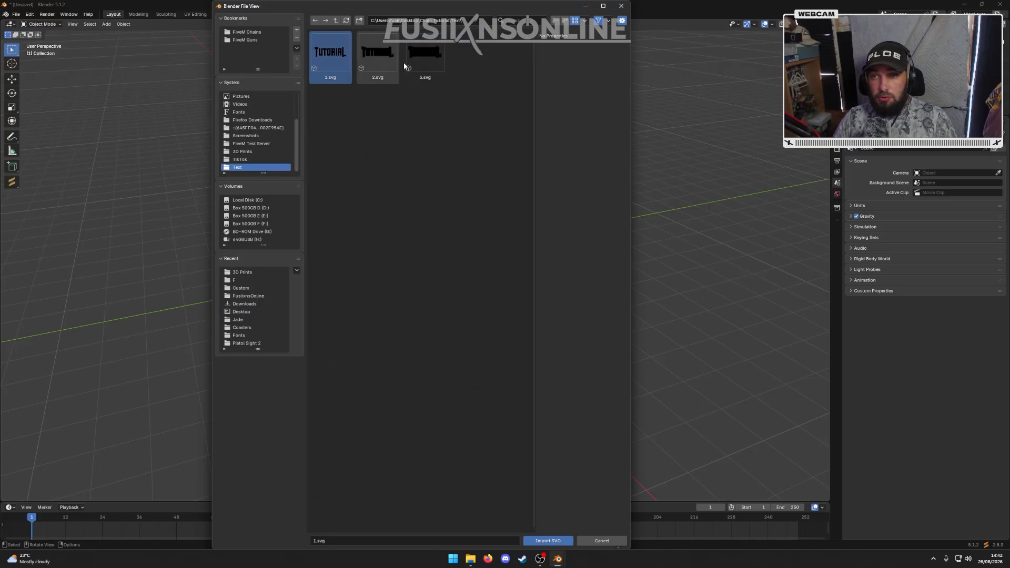
left_click(419, 62, "shift")
left_click(363, 177)
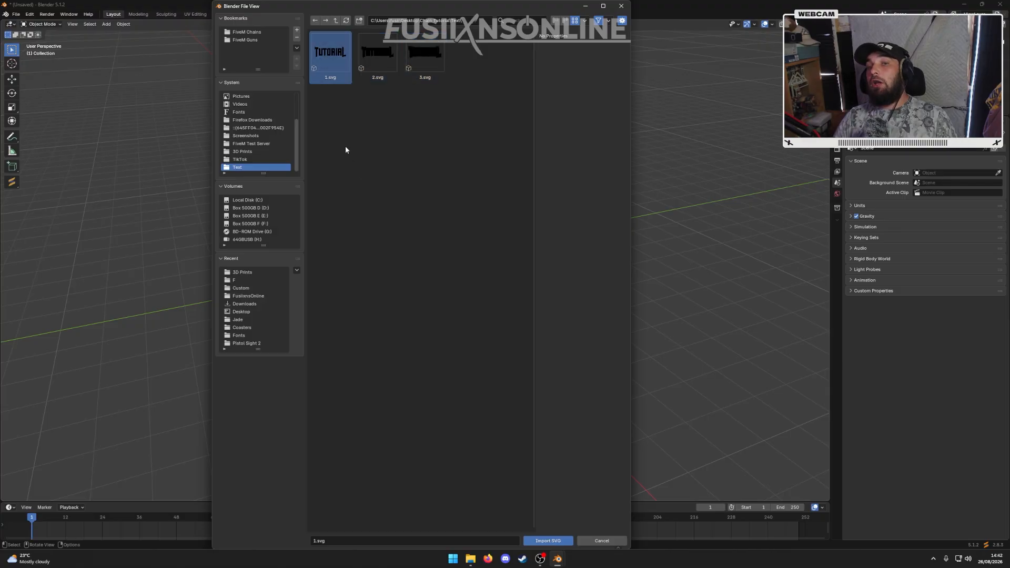
left_click(428, 59, "shift")
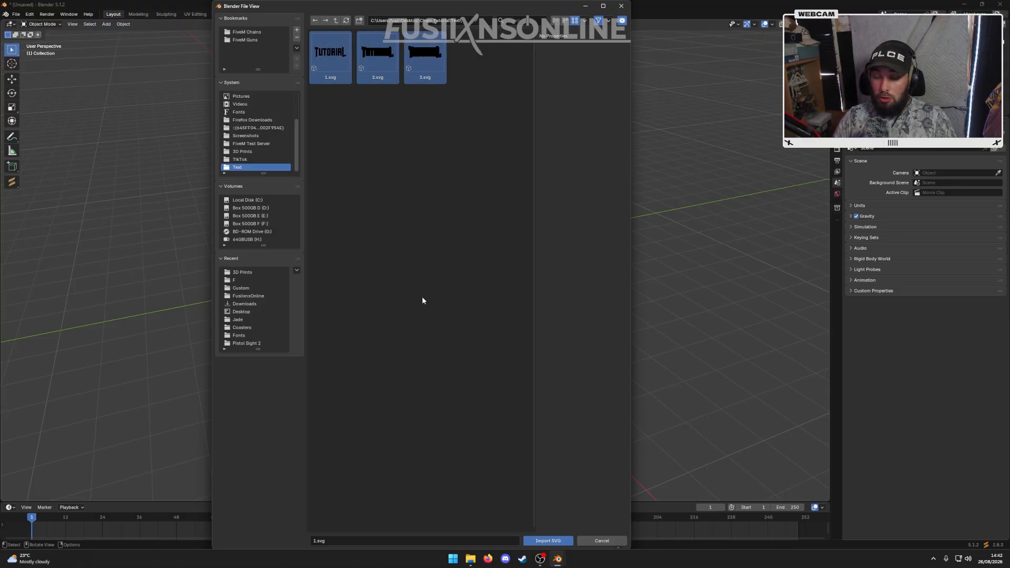
left_click(546, 540)
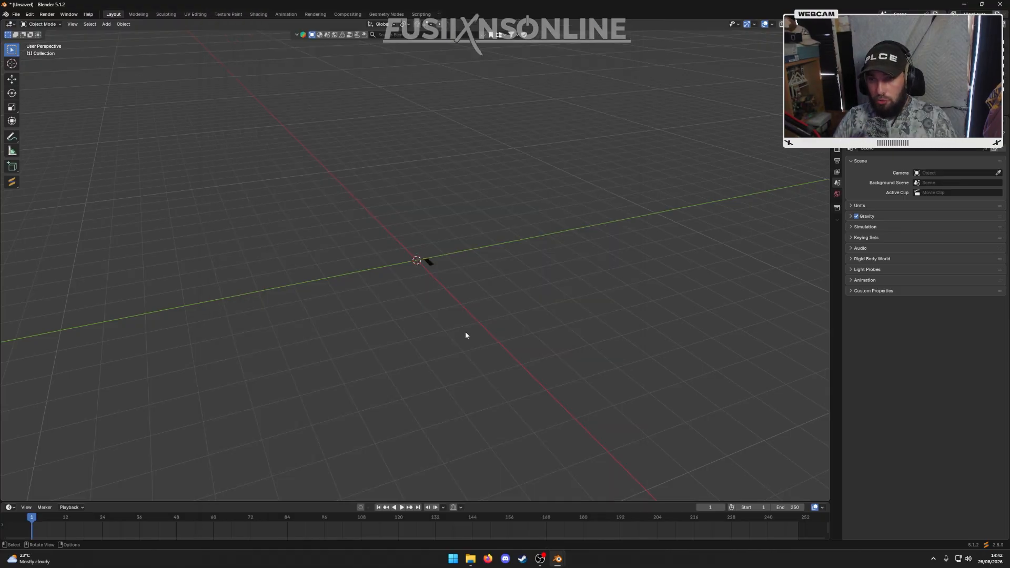
- Select all the imported text curves and isolate them in local view
left_click_drag(466, 221, 371, 315)
scroll(446, 276, "up", 16)
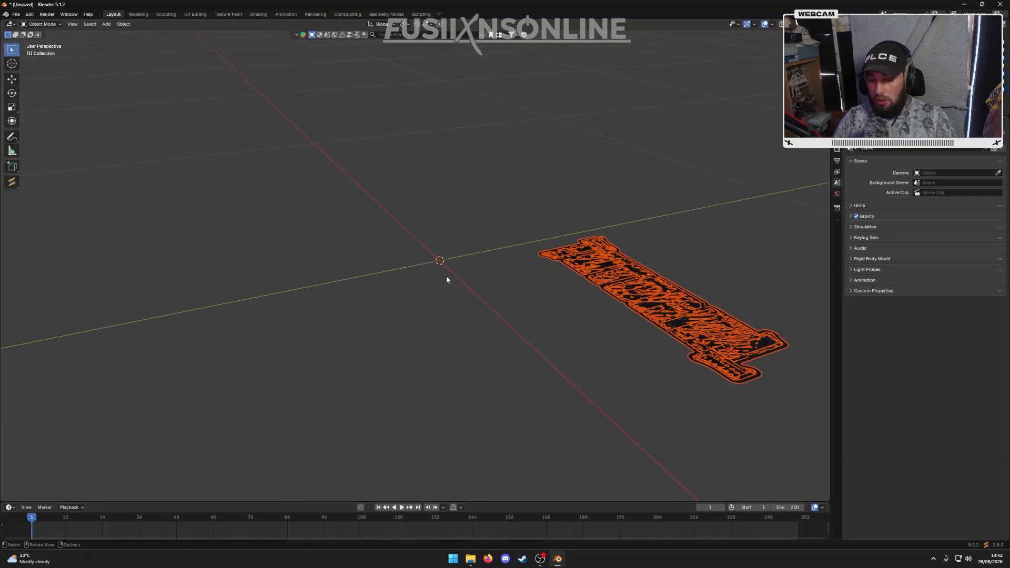
key("KP_Divide")
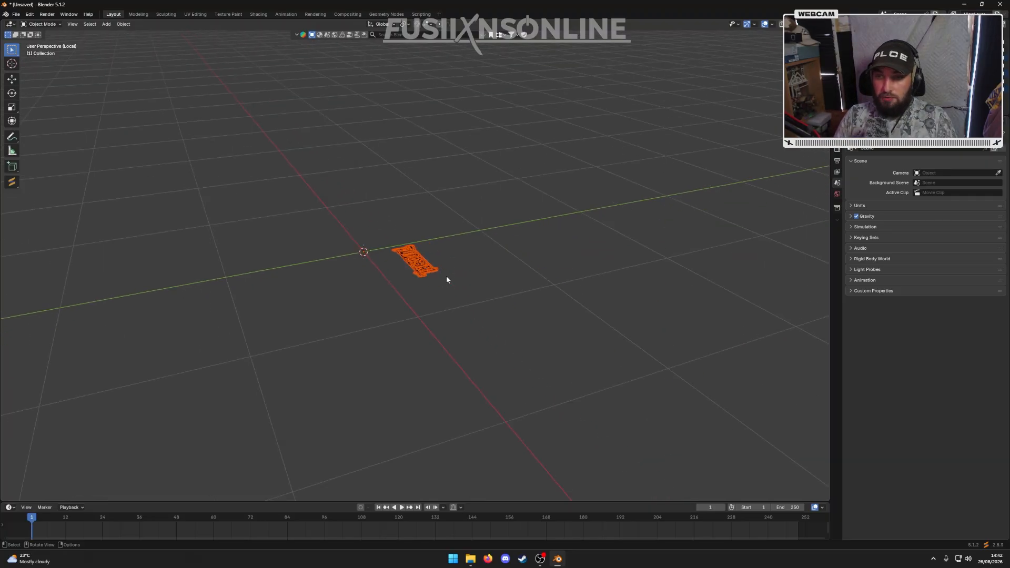
scroll(442, 275, "up", 6)
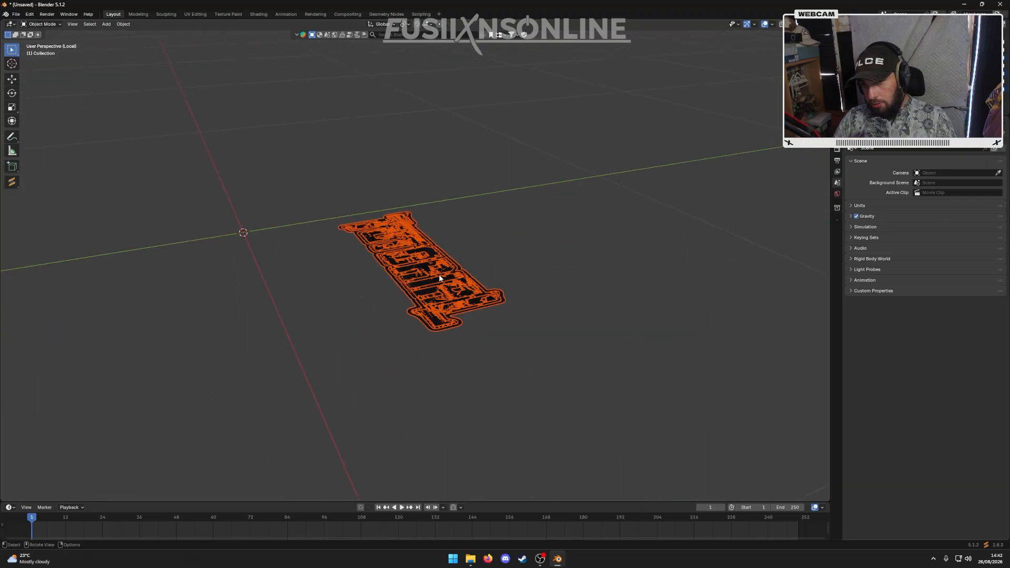
middle_click_drag(439, 274, 461, 267)
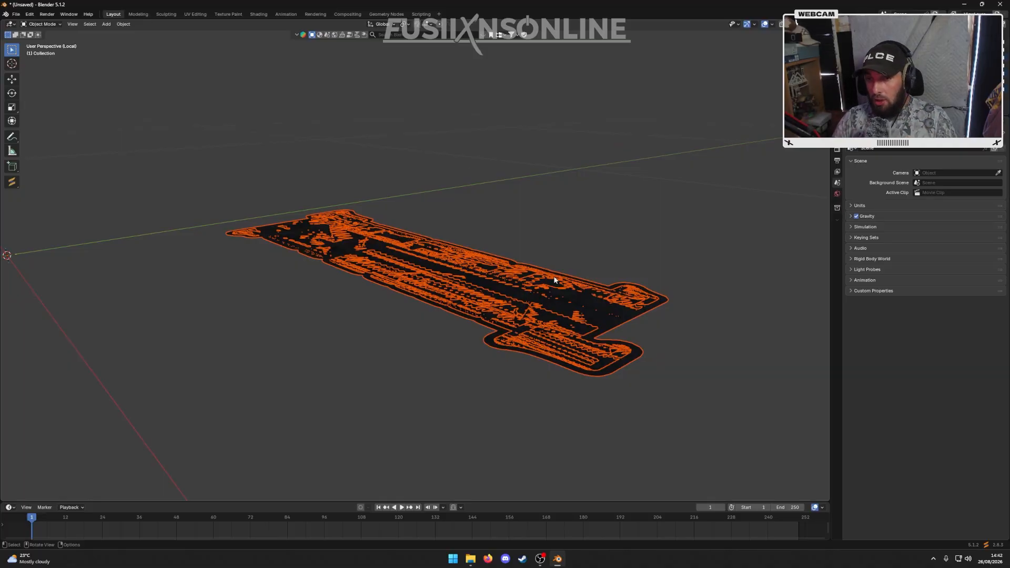
- Delete the 1.svg, 2.svg and 3.svg collections while keeping their curves in the Scene Collection
left_click(889, 82)
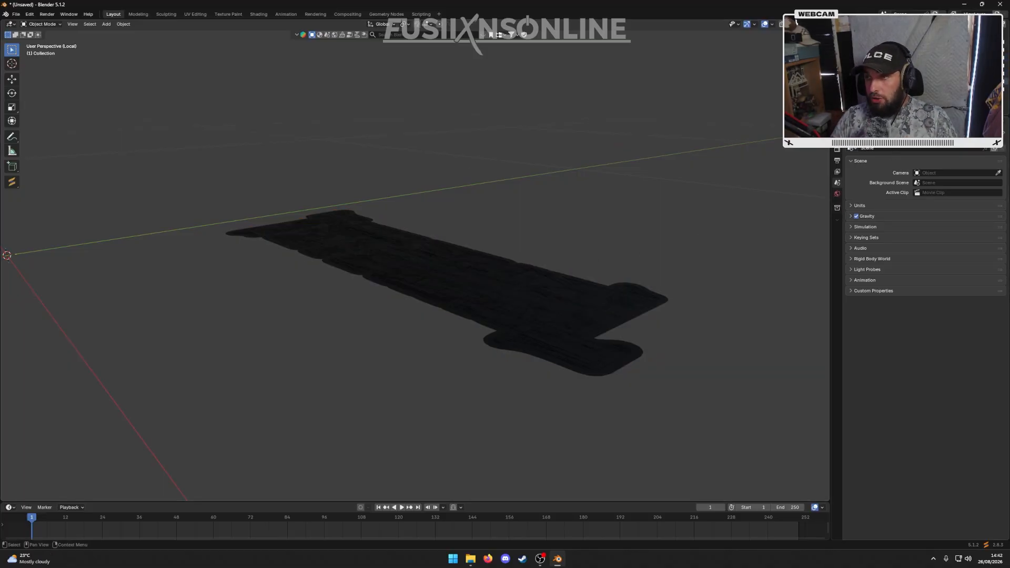
left_click(888, 82)
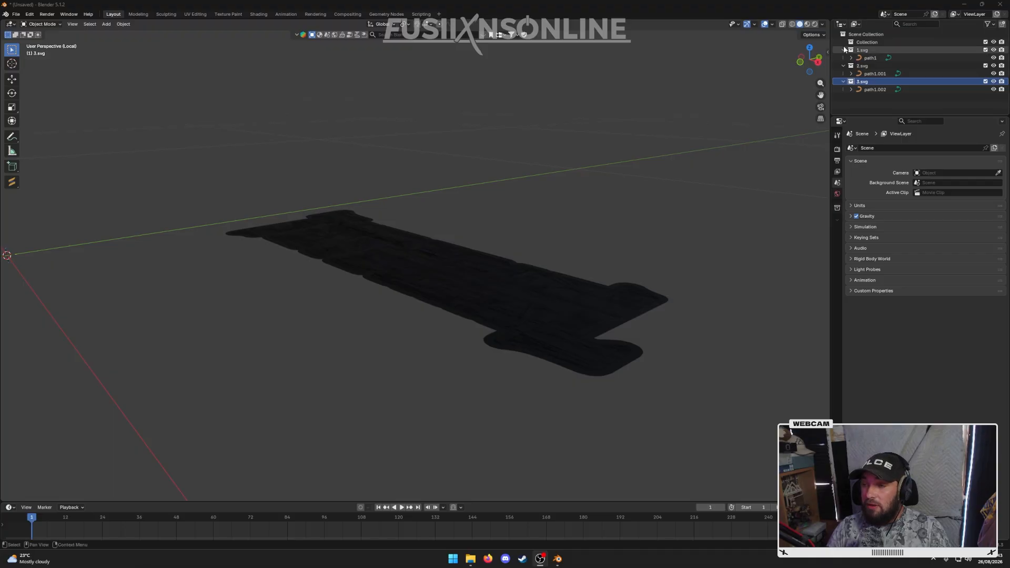
left_click(869, 67)
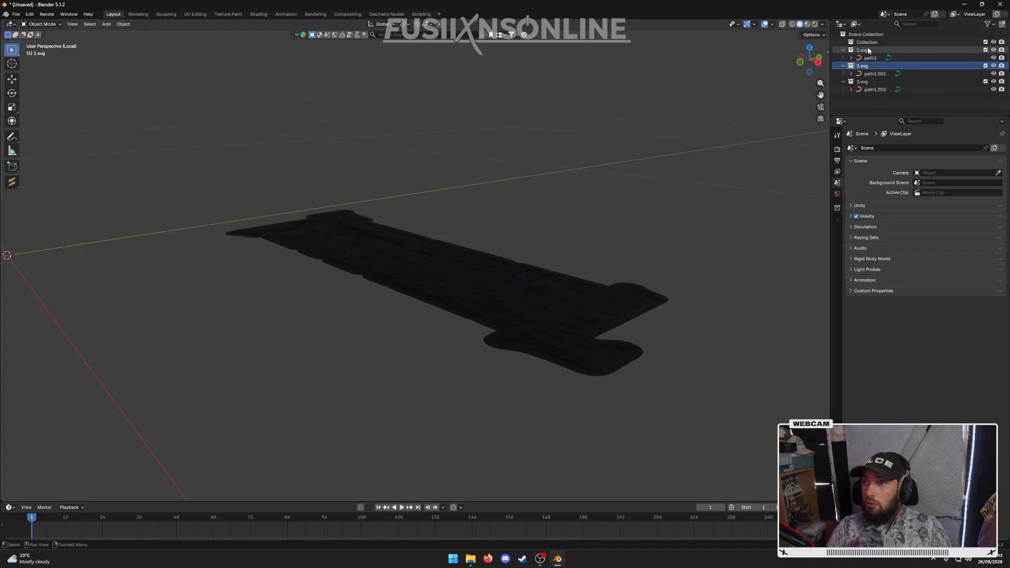
left_click(867, 50)
left_click(867, 66)
left_click(865, 83)
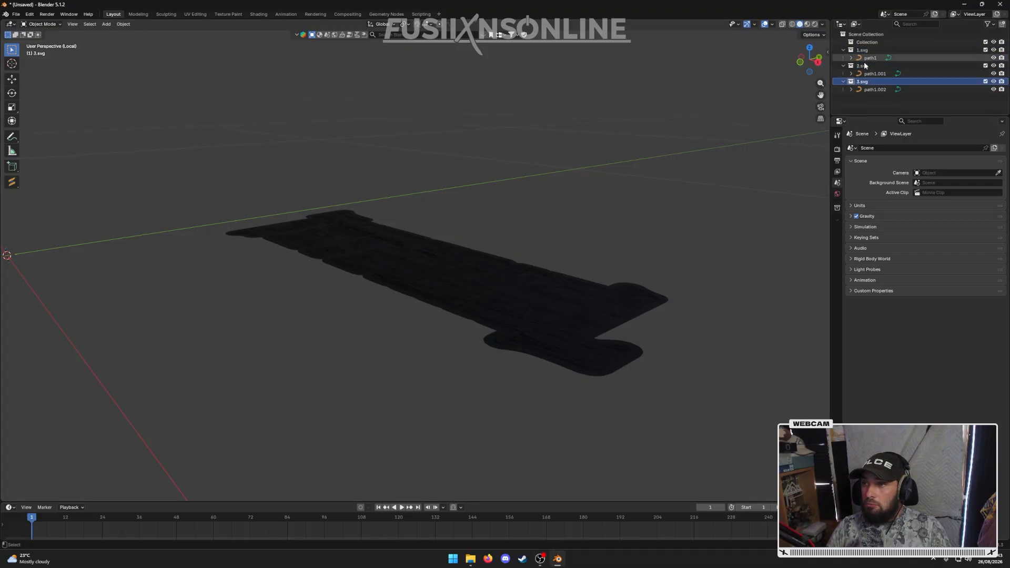
left_click(868, 66)
left_click(867, 82)
left_click(867, 66, "ctrl")
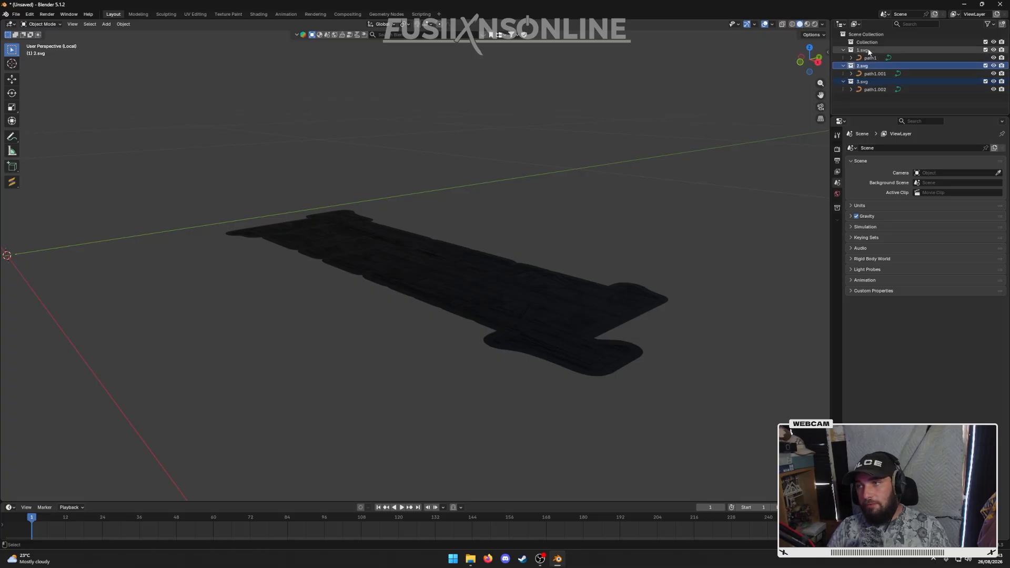
left_click(866, 50, "ctrl")
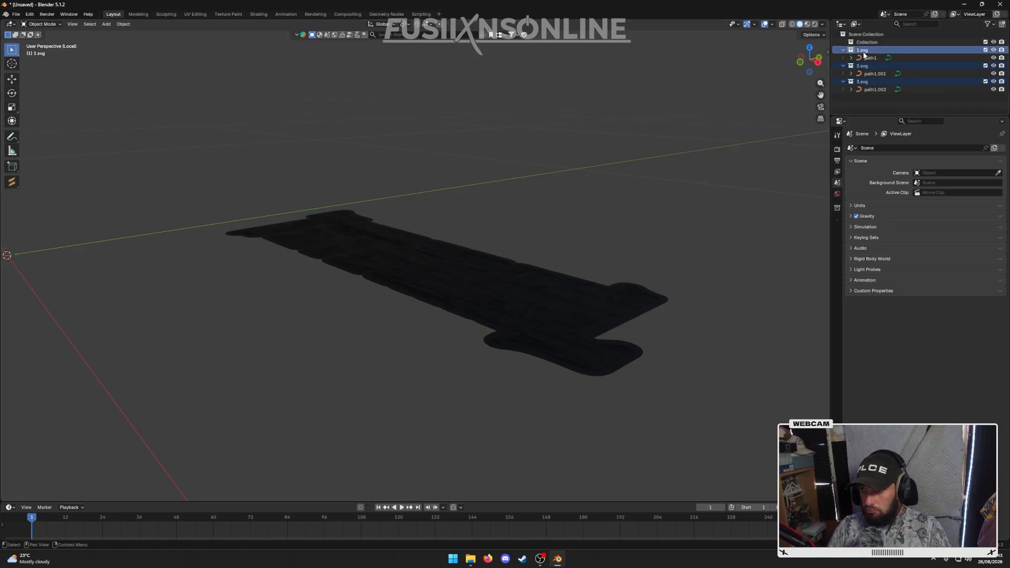
right_click(837, 54)
left_click(811, 93)
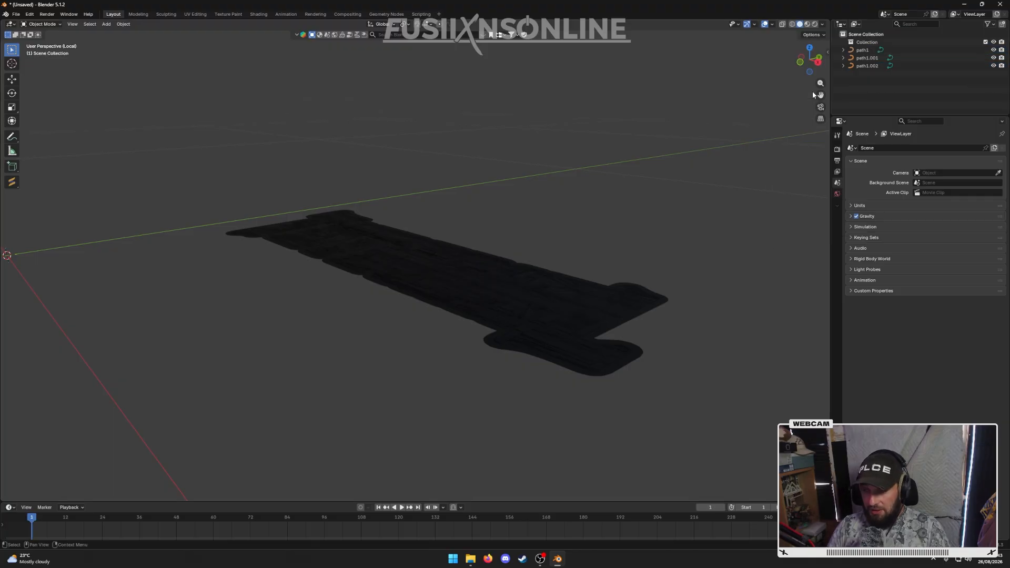
- Extrude the plain text curve path1 by 0.005 m in its curve geometry settings
left_click(862, 50)
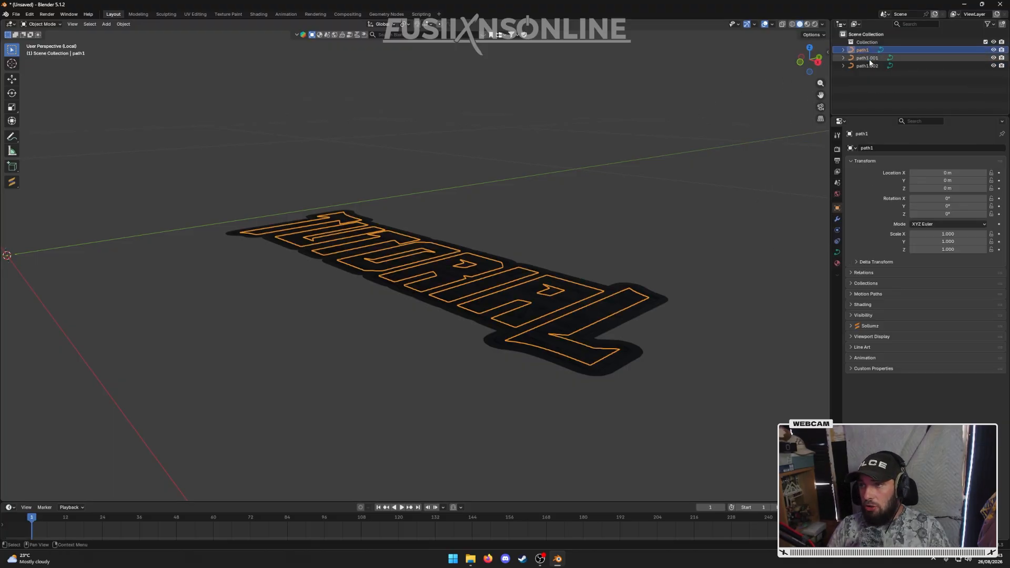
left_click(869, 67)
left_click(864, 52)
left_click(866, 58)
left_click(863, 50)
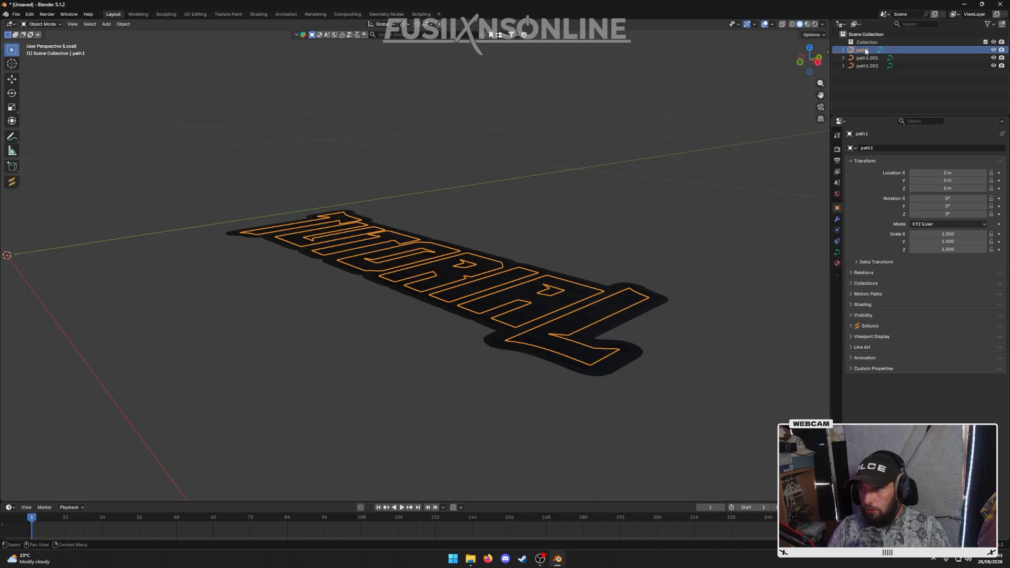
left_click(837, 252)
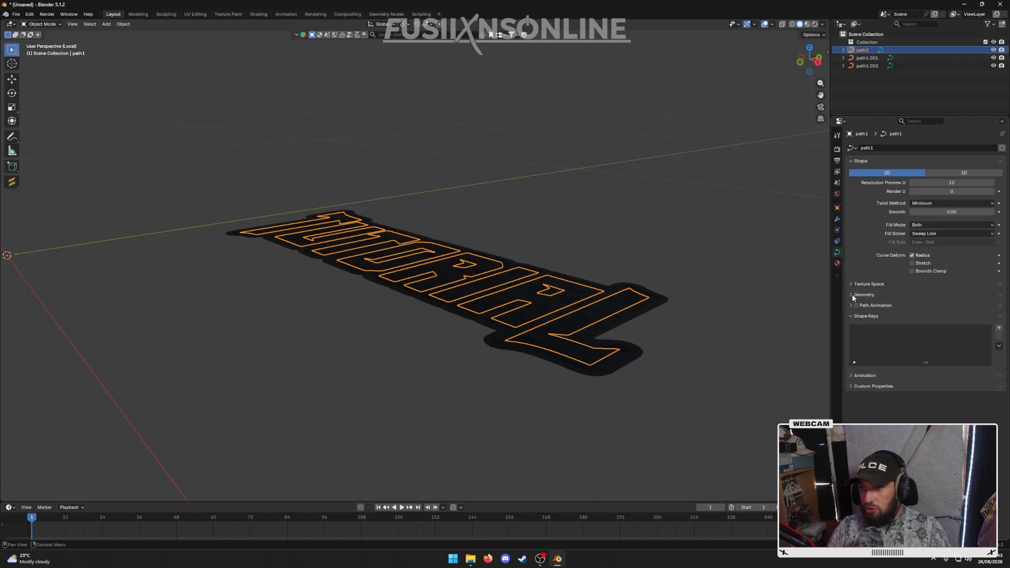
left_click(865, 295)
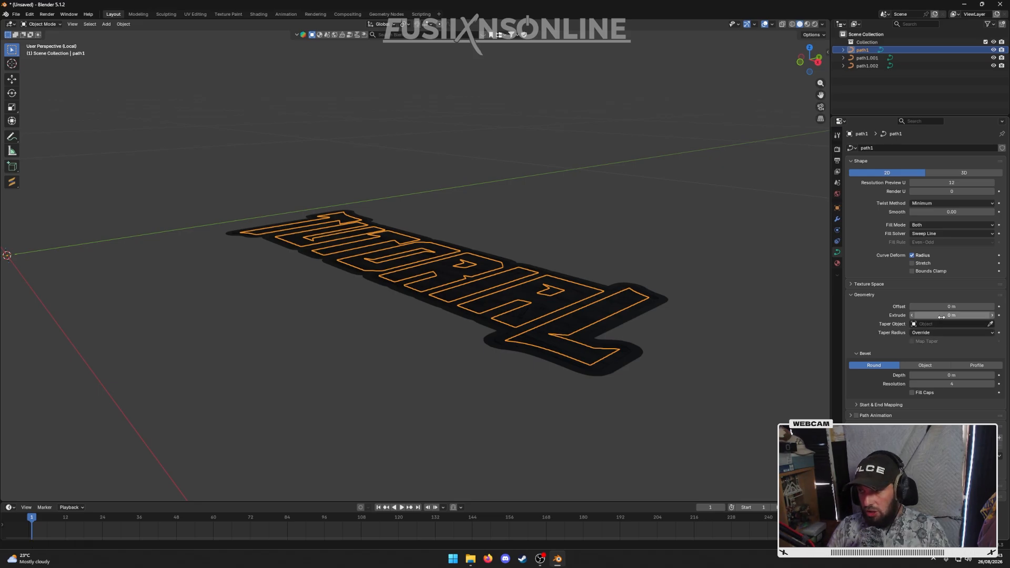
left_click_drag(978, 315, 996, 315)
middle_click_drag(762, 310, 740, 297)
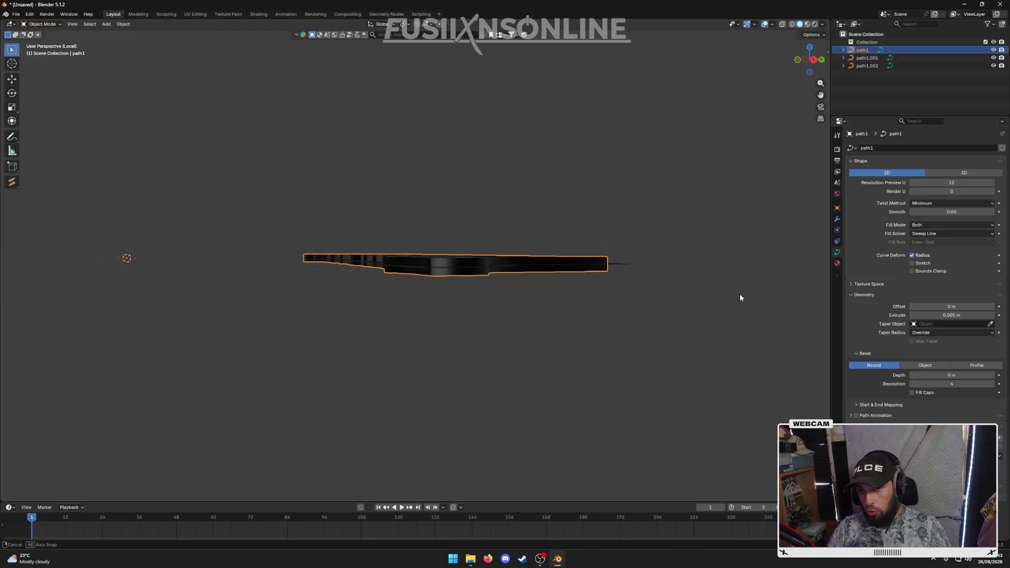
- Set the extrusion of all three text curves, path1, path1.001 and path1.002, to 0.007 m
left_click_drag(971, 314, 958, 315)
left_click(951, 316)
left_click(860, 319)
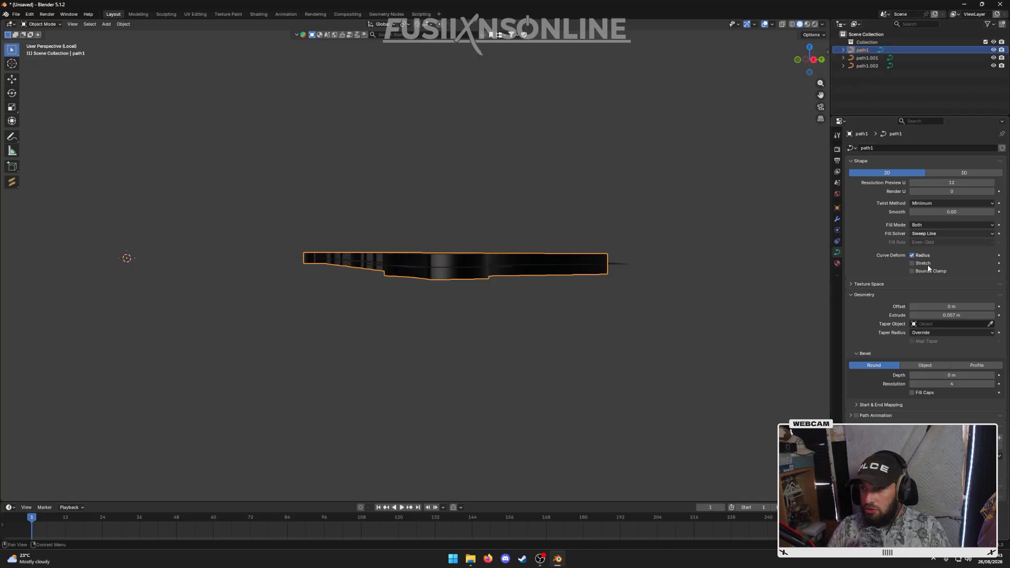
left_click(867, 58)
left_click_drag(949, 315, 959, 315)
left_click_drag(951, 315, 964, 315)
left_click(873, 66)
left_click(570, 216)
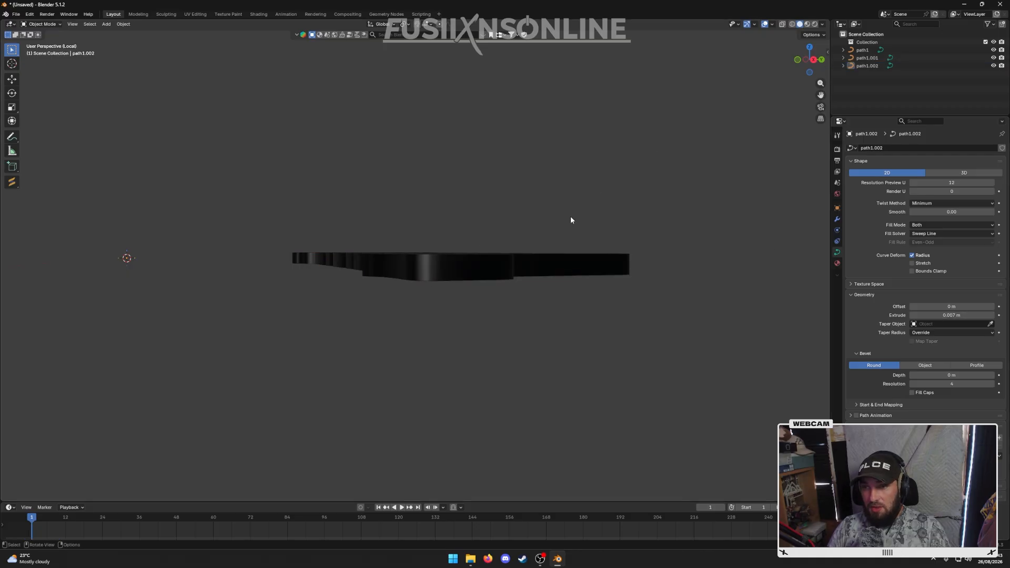
- In the right side view, raise path1 and path1.001 together above path1.002, and raise path1 further to stack the three layers
right_click(453, 227)
middle_click_drag(524, 184, 573, 164)
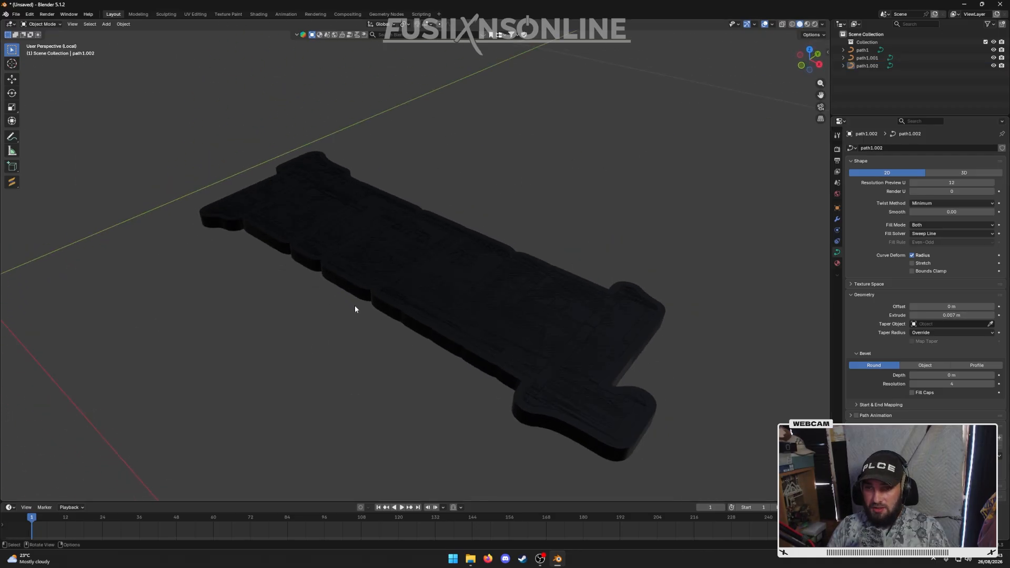
key("a")
left_click(434, 194)
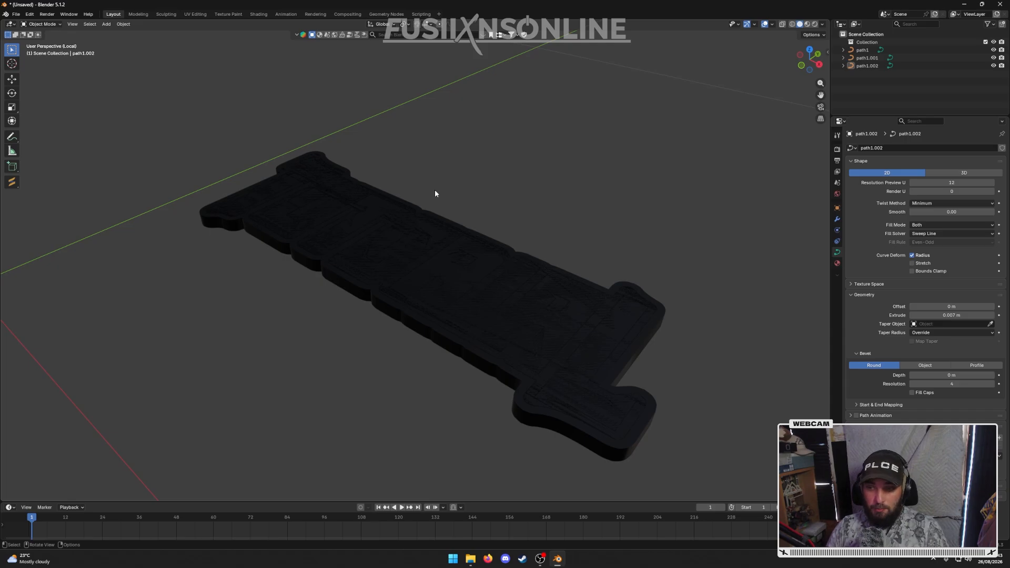
left_click(818, 65)
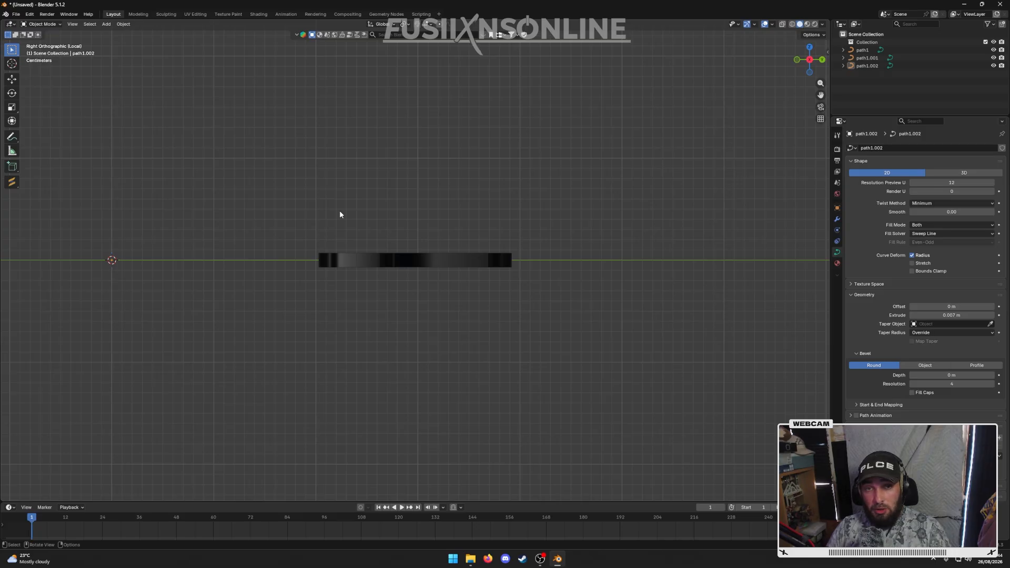
left_click(866, 58)
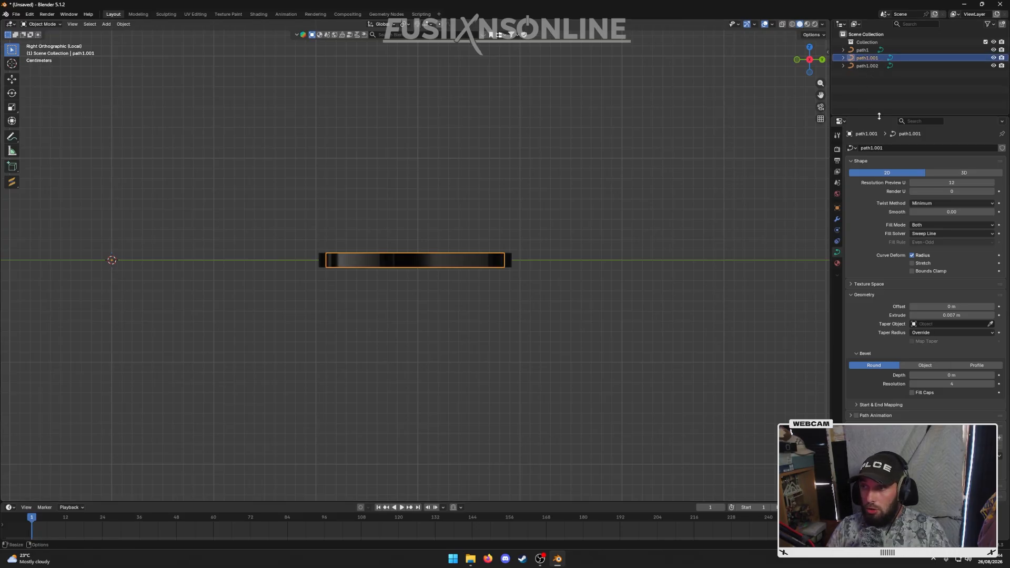
left_click(866, 44)
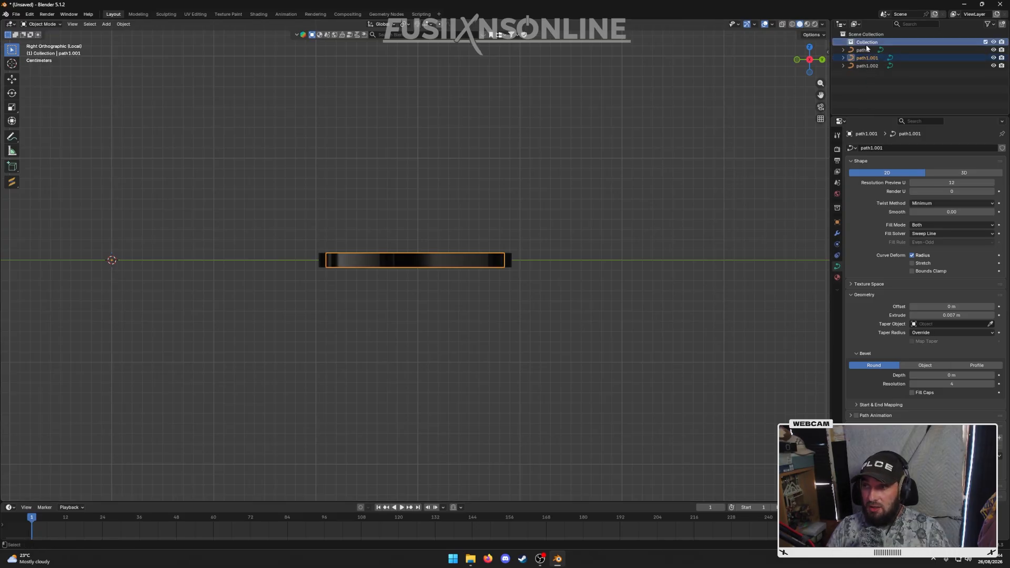
left_click(862, 50, "ctrl")
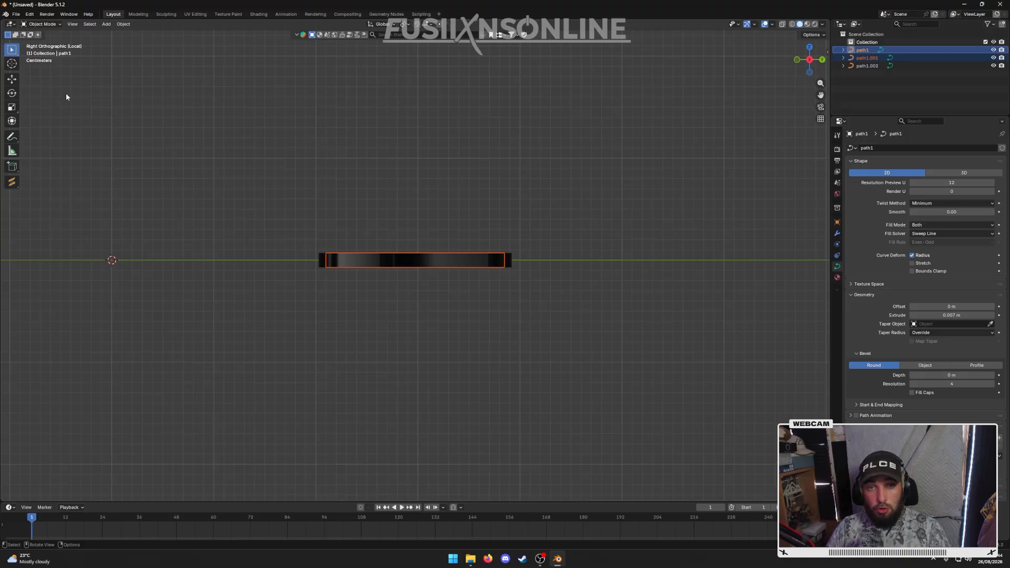
left_click(11, 78)
left_click_drag(111, 227, 109, 205)
left_click(862, 50)
left_click(288, 214)
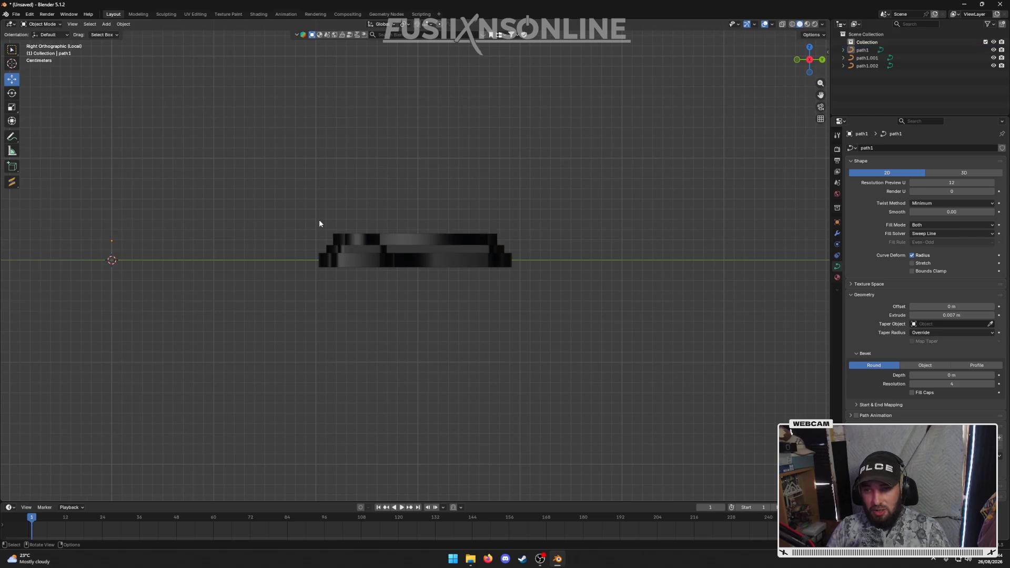
- Select all three stacked text curves and convert them to meshes
middle_click_drag(319, 221, 386, 275)
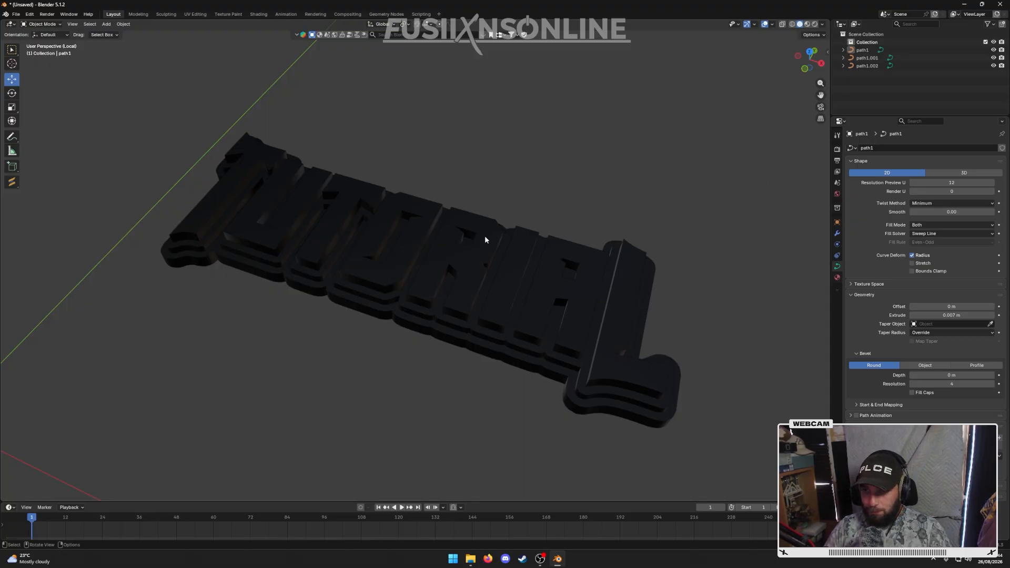
key("a")
right_click(391, 256)
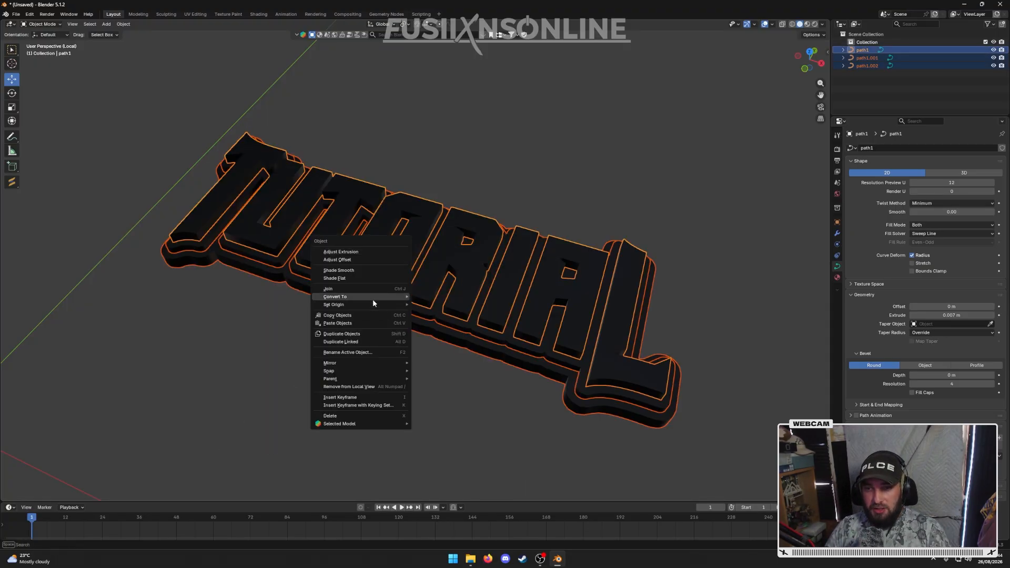
mouse_move(373, 299)
left_click(432, 298)
left_click(430, 390)
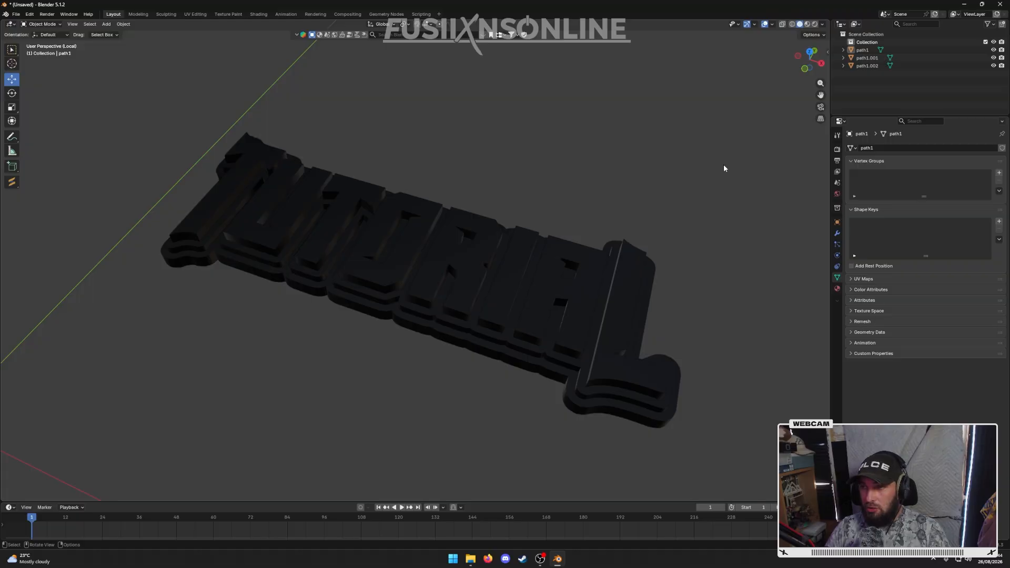
- Remove the imported SVG materials from path1, path1.001 and path1.002
left_click(861, 50)
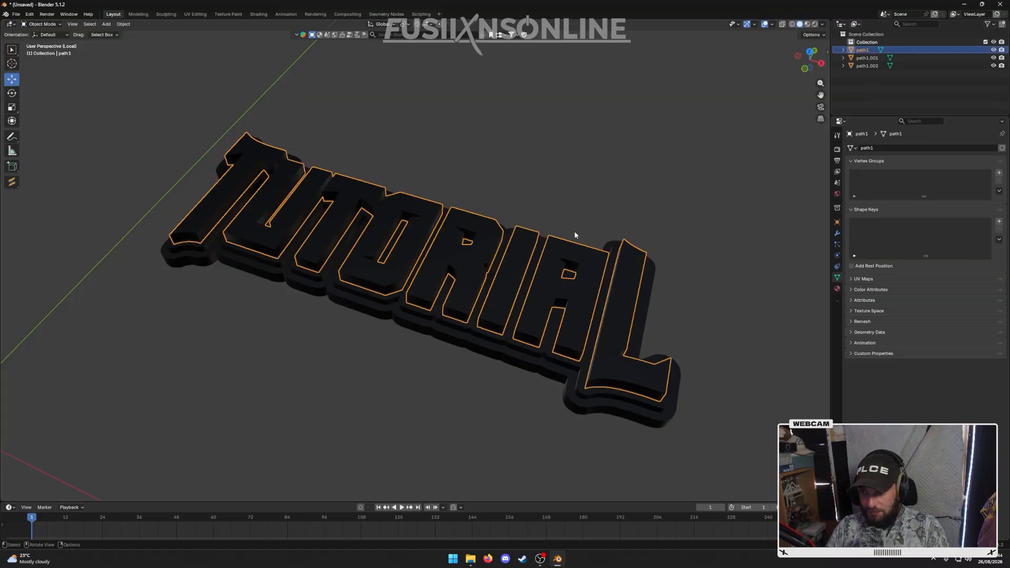
left_click(485, 202)
left_click(558, 277)
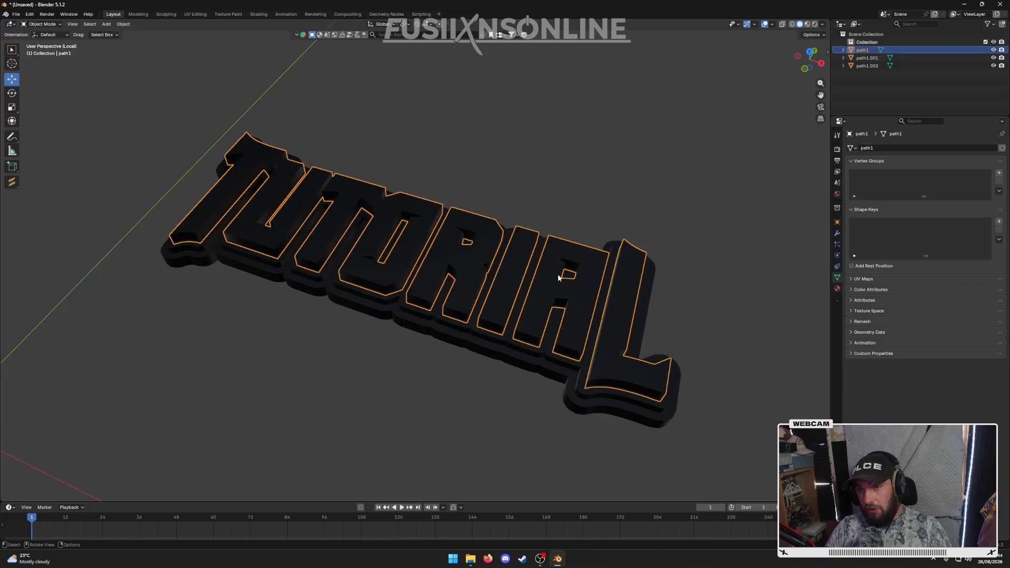
left_click(837, 288)
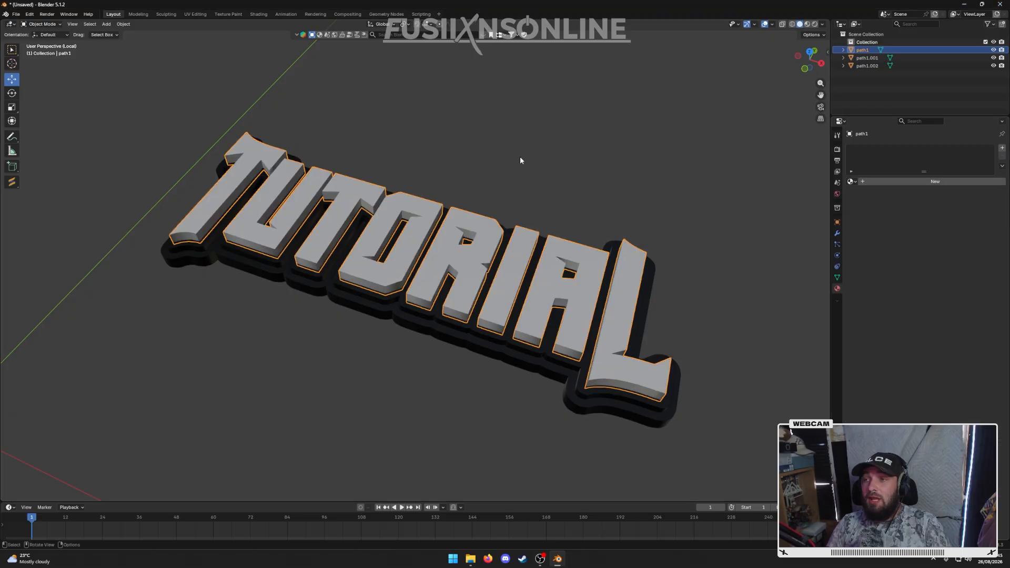
left_click(864, 59)
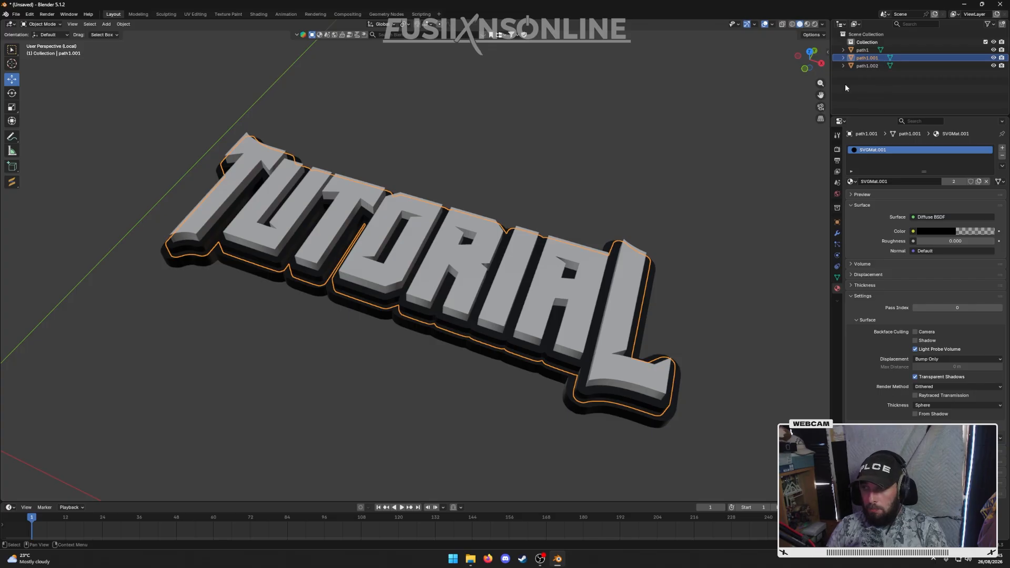
left_click(1001, 157)
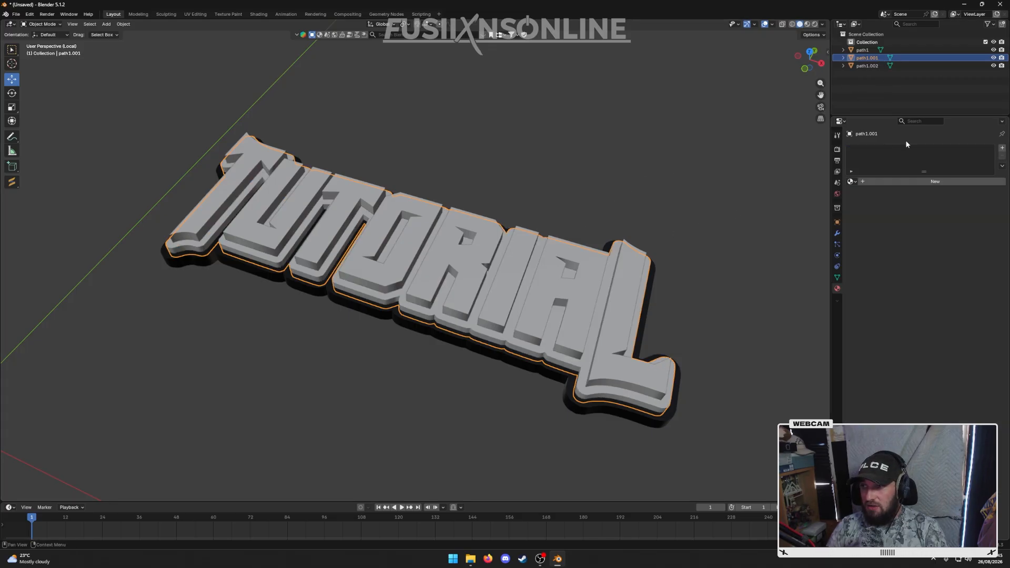
left_click(869, 66)
left_click(1001, 156)
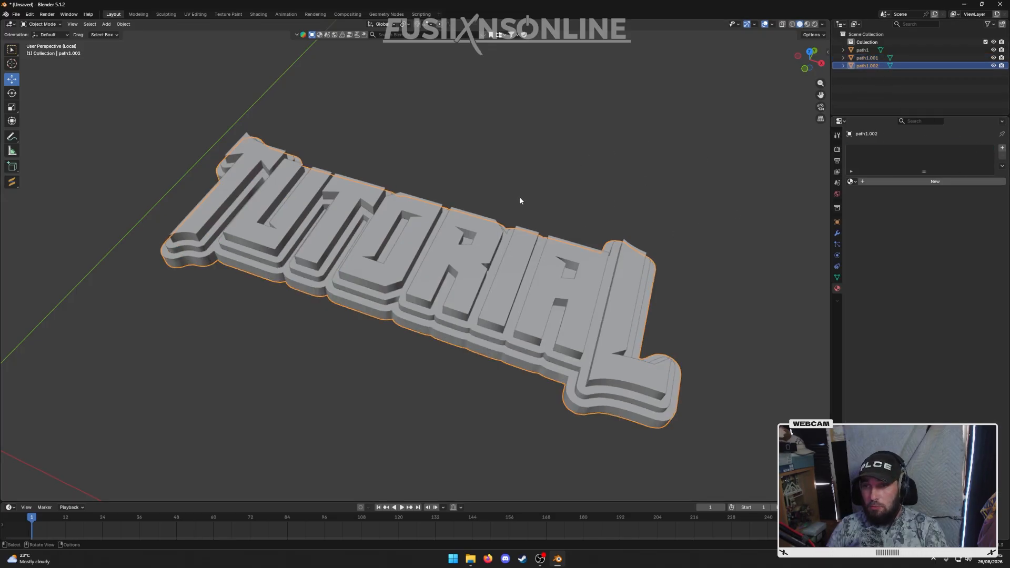
- Give path1 a new material whose base color is an image texture using Diamond.dds from the Texture folder in Chain Tutorial
left_click(541, 215)
left_click(517, 246)
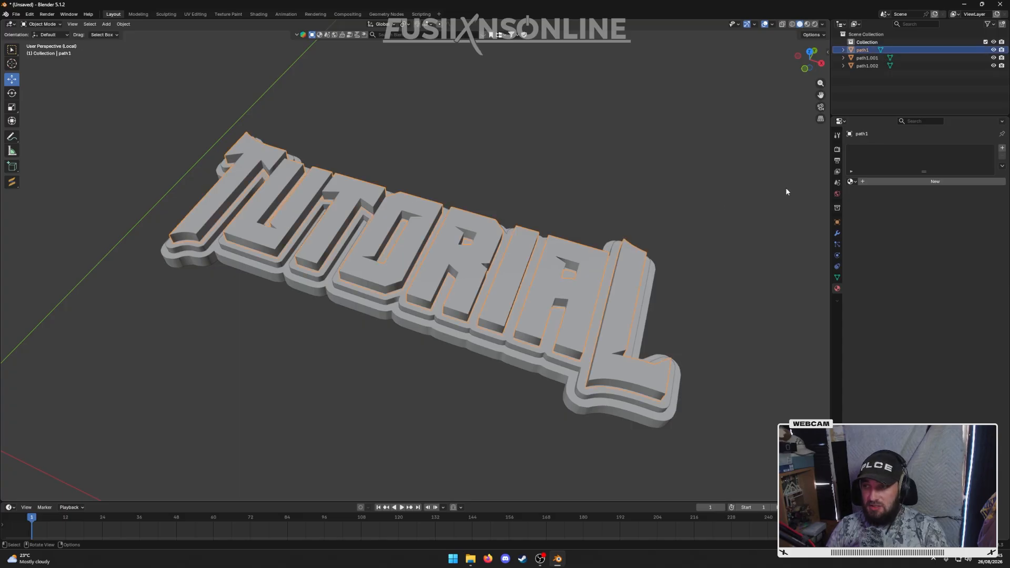
left_click(903, 182)
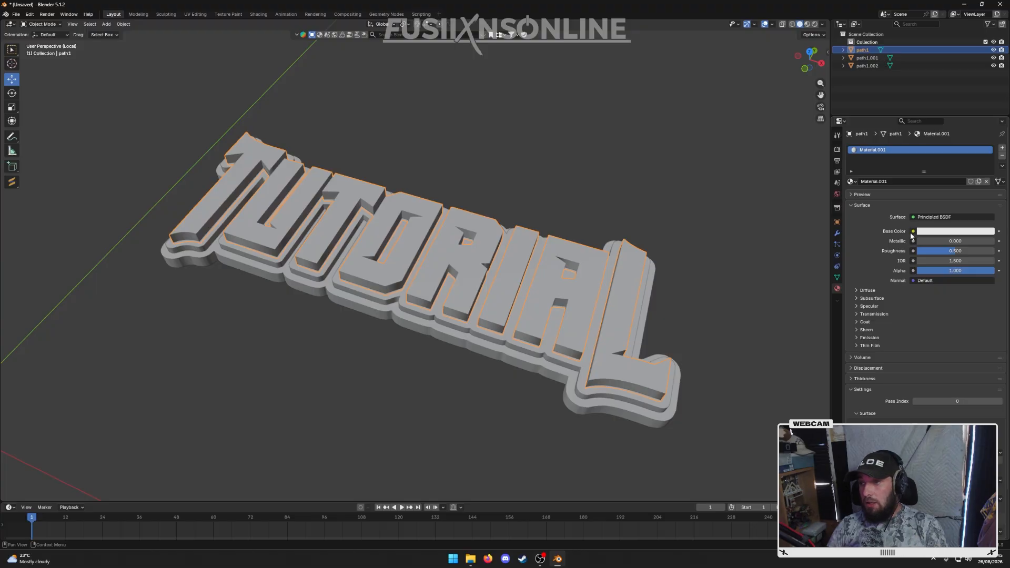
left_click(913, 232)
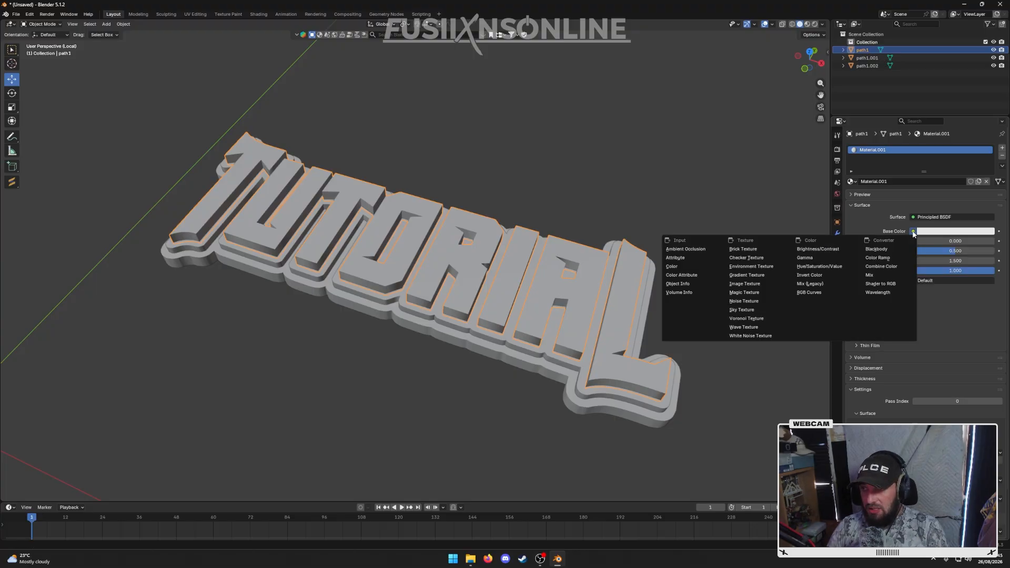
left_click(744, 283)
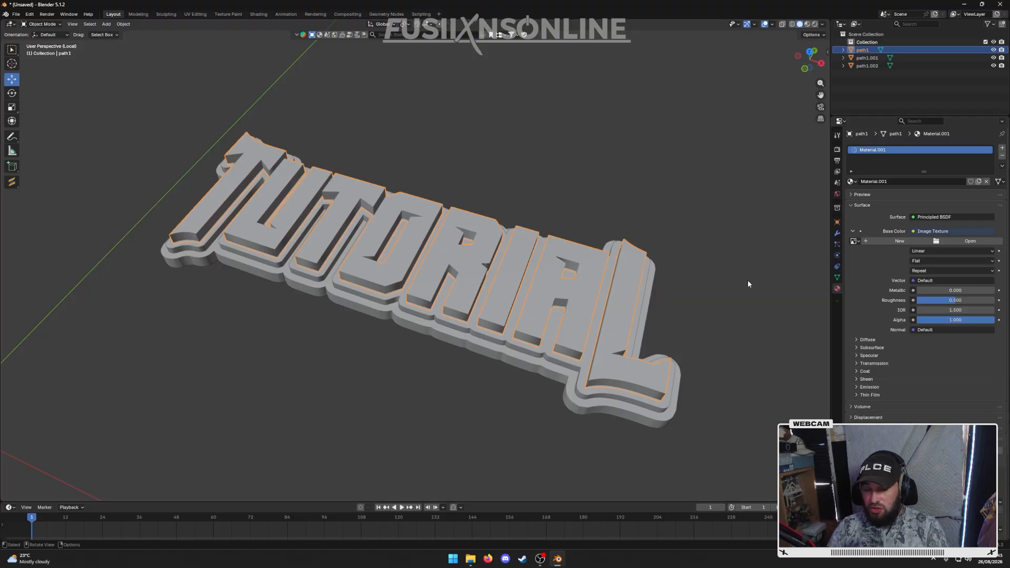
left_click(969, 241)
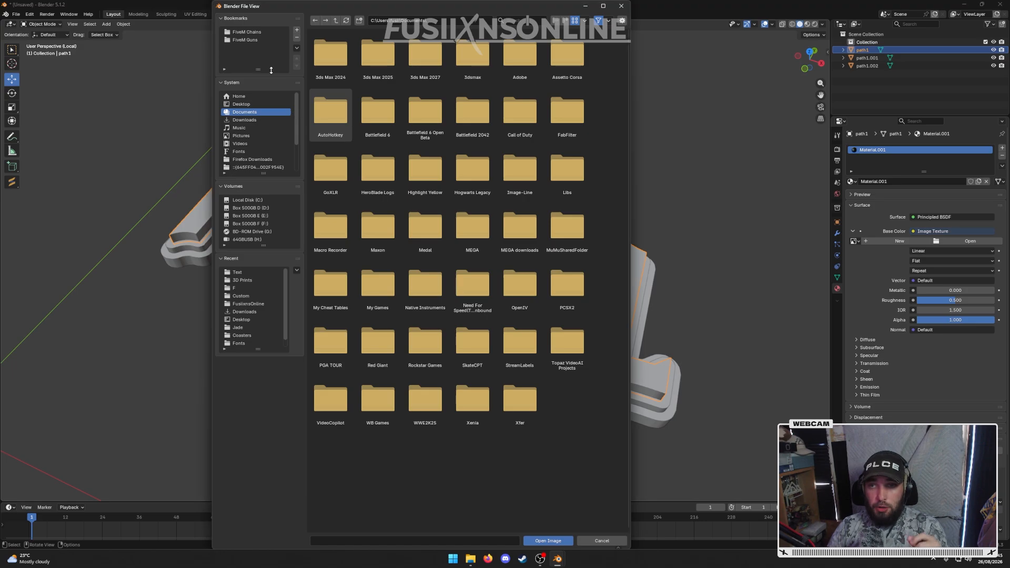
left_click(255, 104)
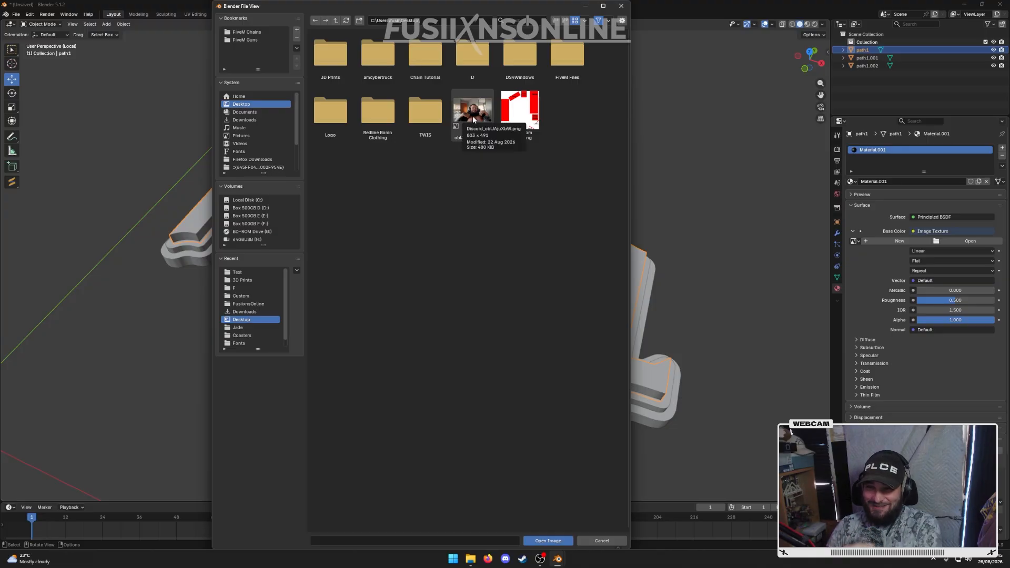
double_click(427, 68)
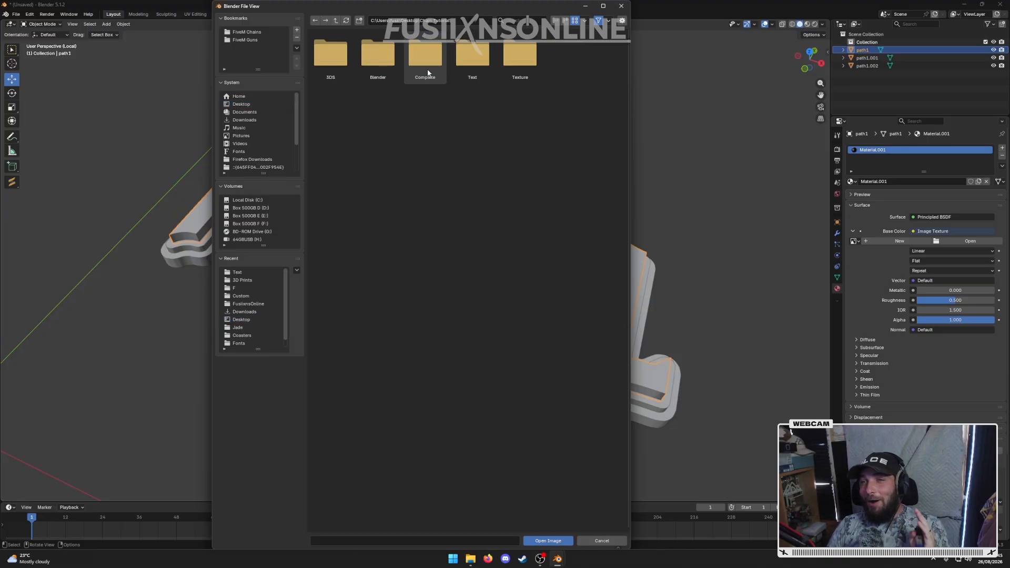
double_click(520, 58)
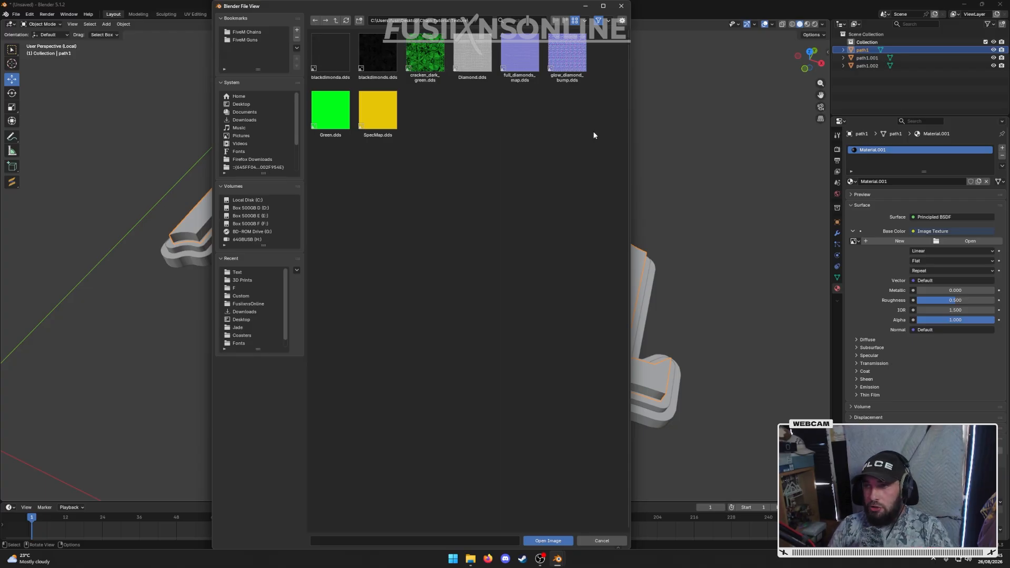
double_click(482, 71)
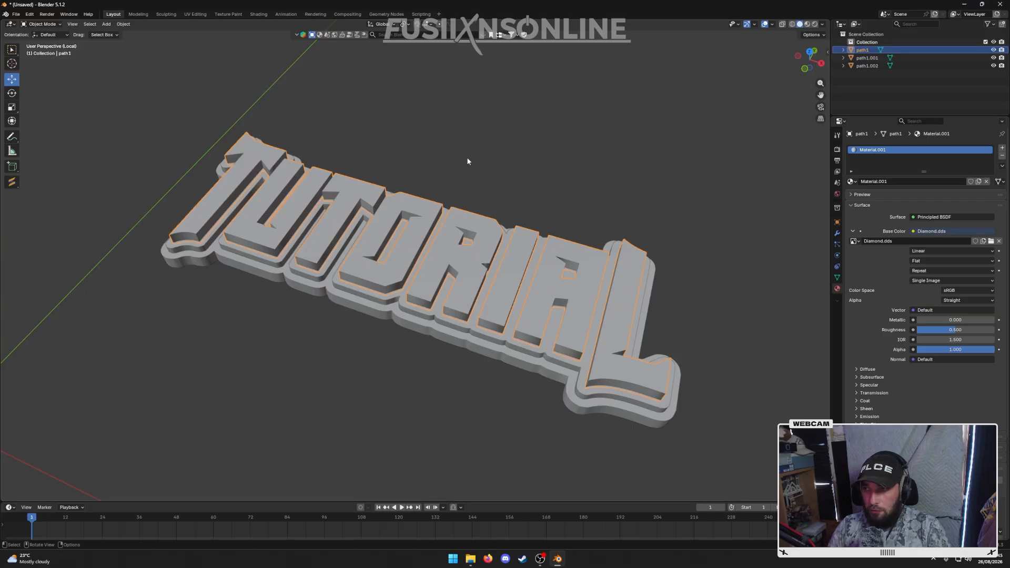
- Give path1.001 a new material whose base color is an image texture using cracken_dark_green.dds from the Texture folder
left_click(866, 57)
left_click(893, 184)
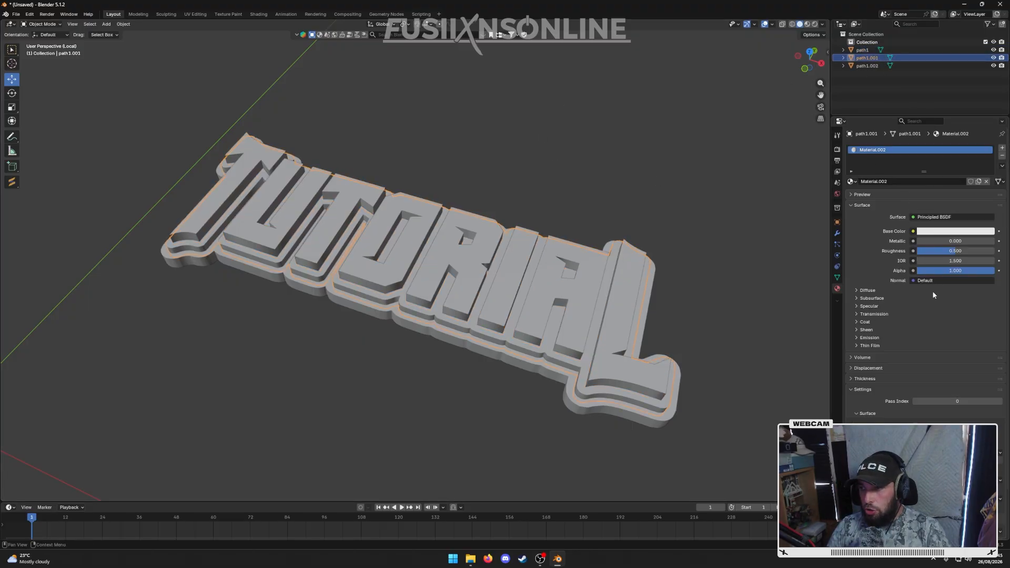
left_click(912, 232)
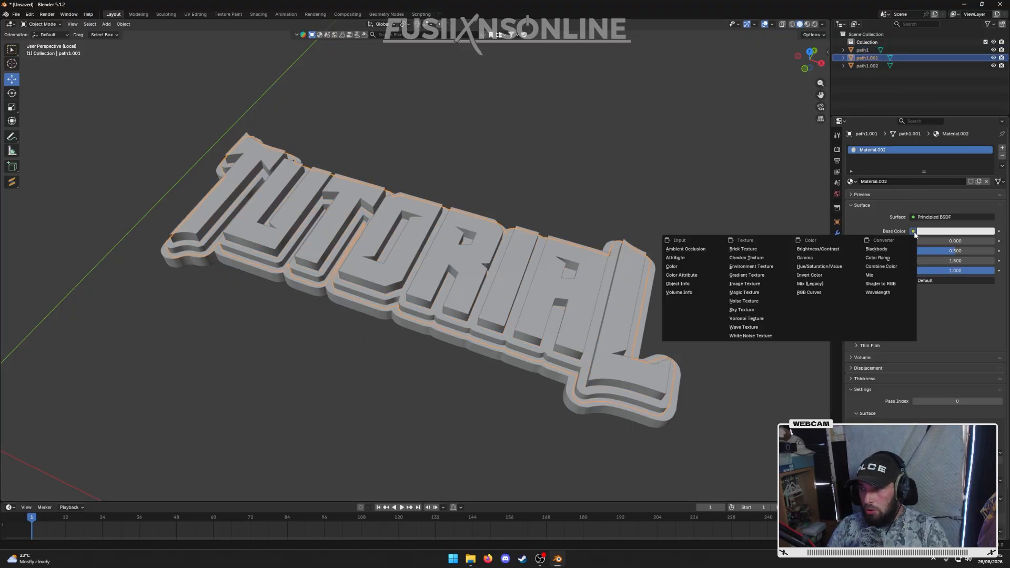
left_click(761, 284)
left_click(987, 244)
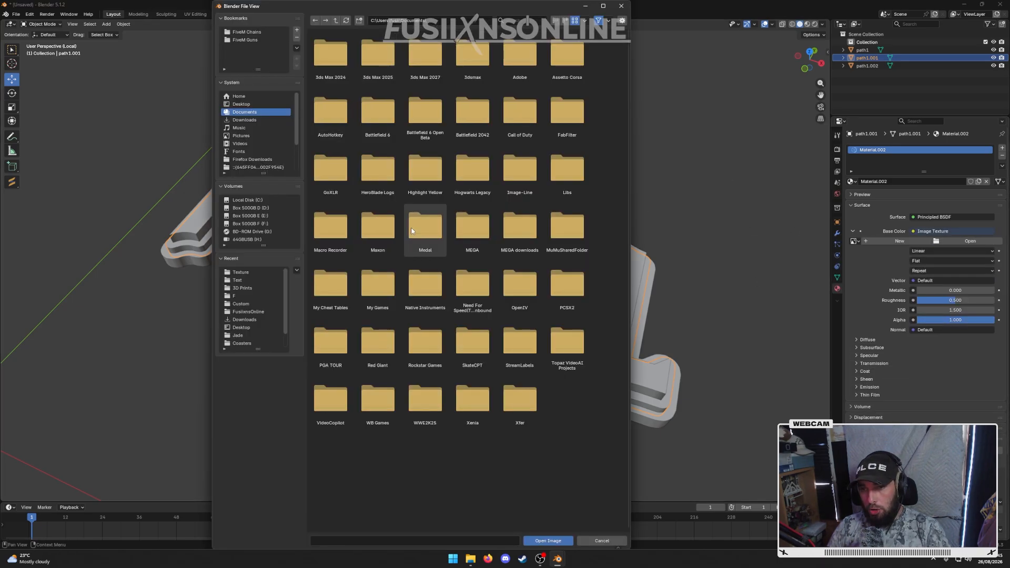
left_click(249, 273)
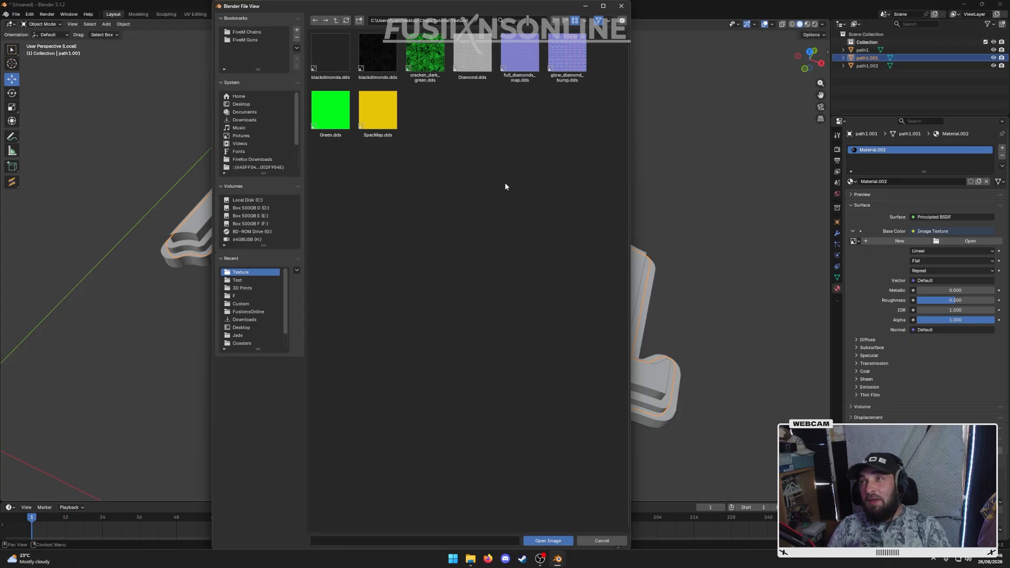
left_click(426, 68)
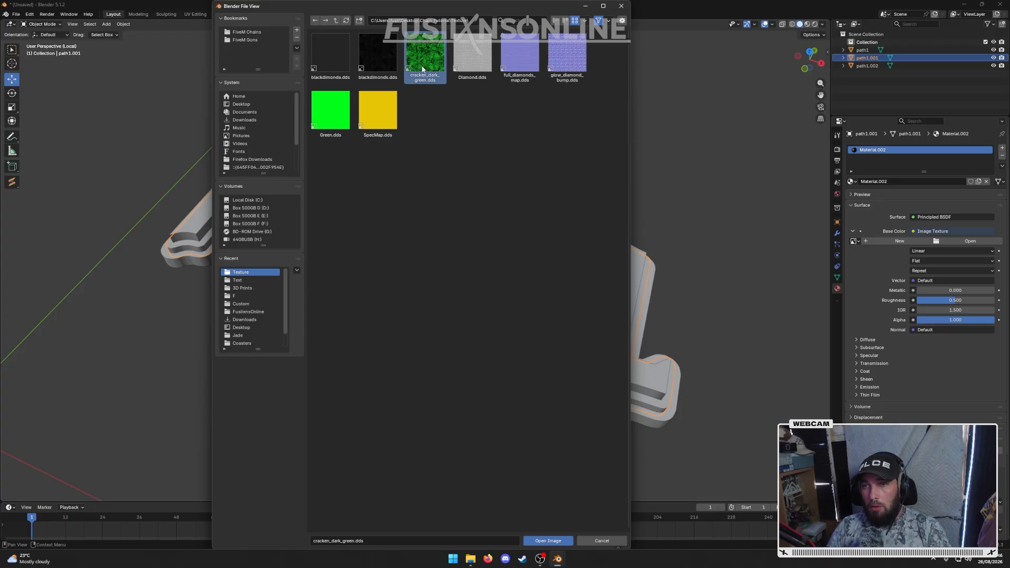
double_click(423, 68)
- Give path1.002 a new material whose base color is an image texture using blackdimonds.dds from the Texture folder
left_click(868, 65)
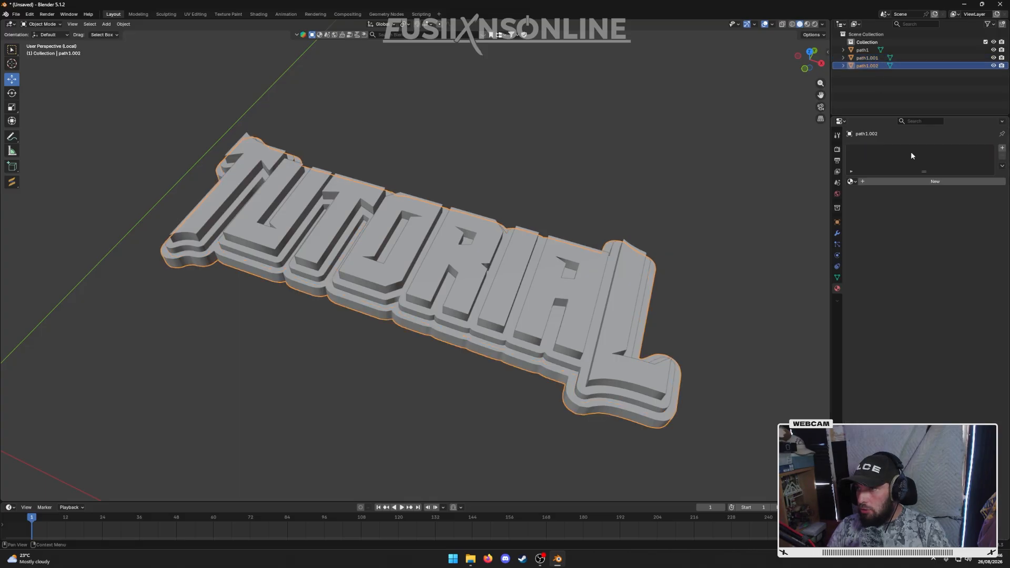
left_click(907, 182)
left_click(912, 231)
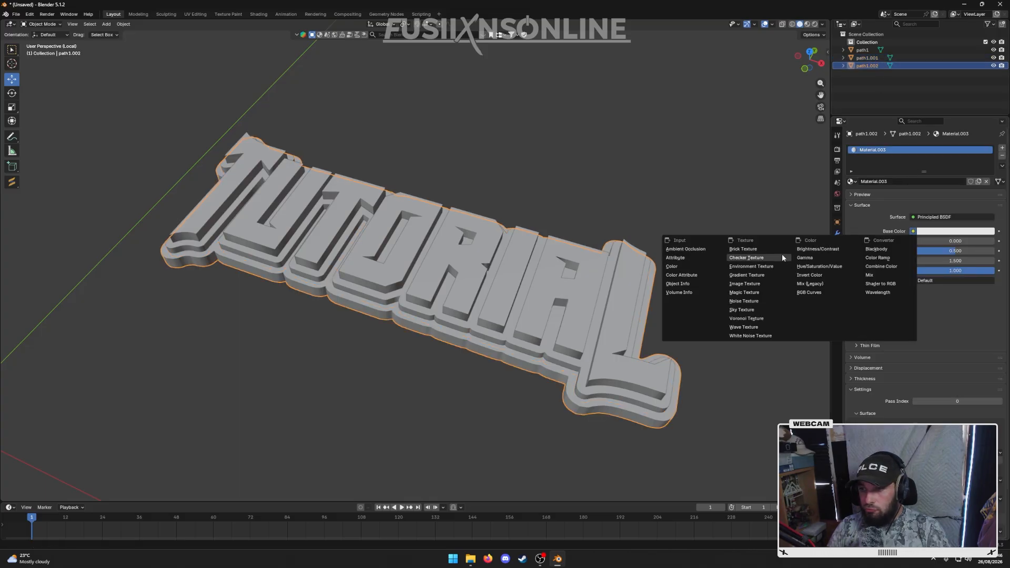
left_click(746, 286)
left_click(967, 240)
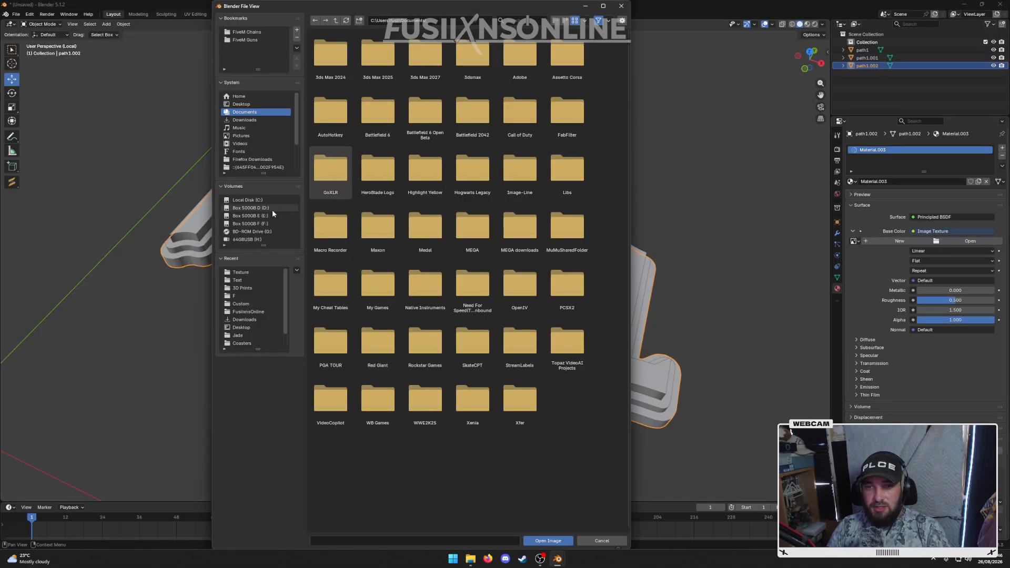
left_click(242, 271)
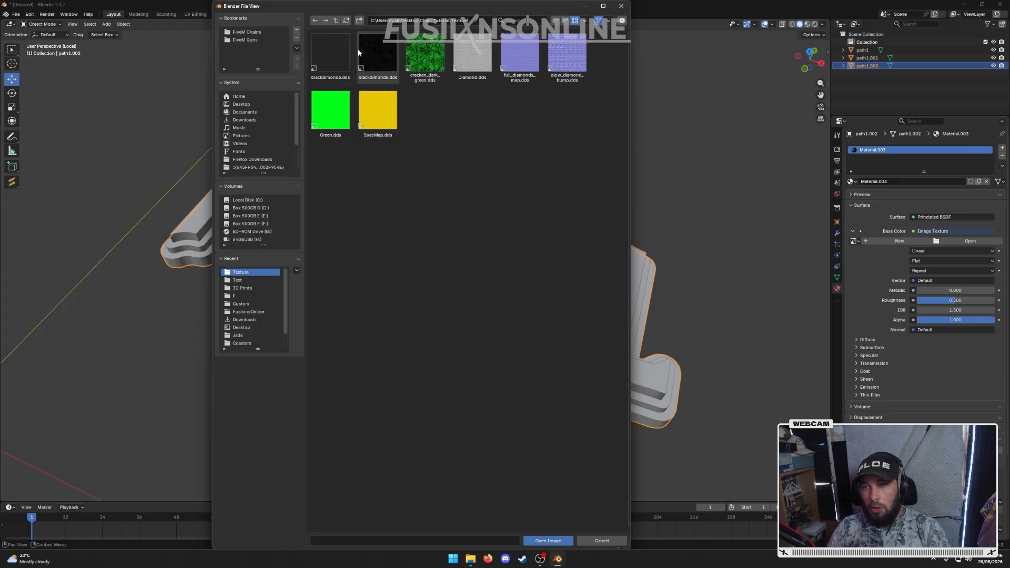
left_click(377, 51)
left_click(544, 540)
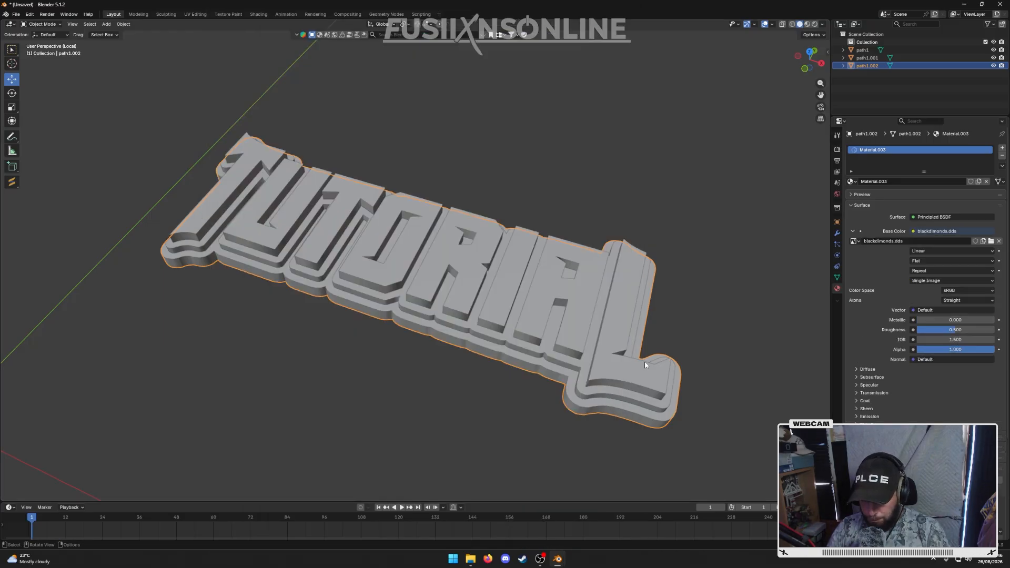
left_click(735, 273)
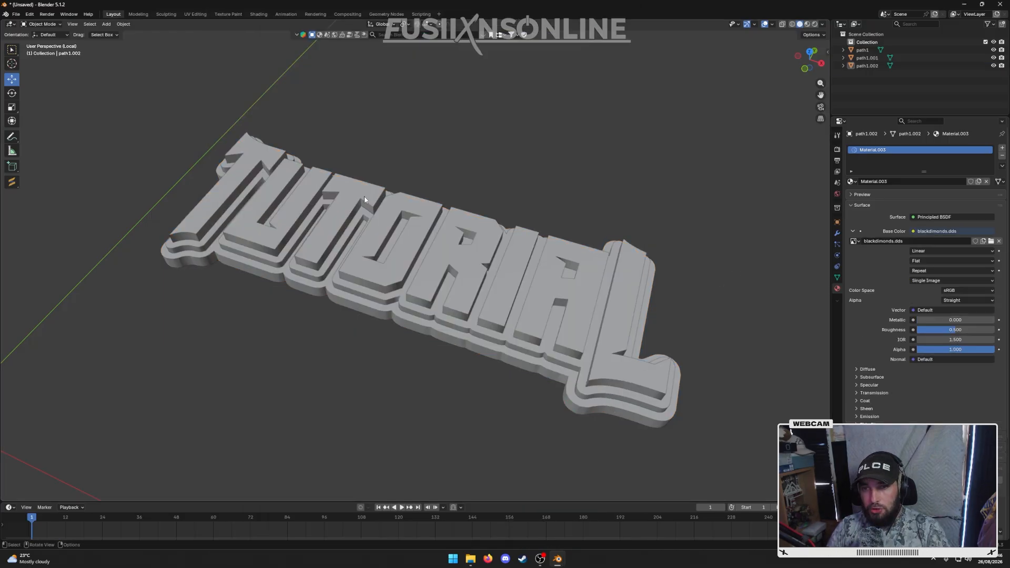
- Open the path1 mesh for UV editing with all its geometry selected and inset its faces
left_click(871, 51)
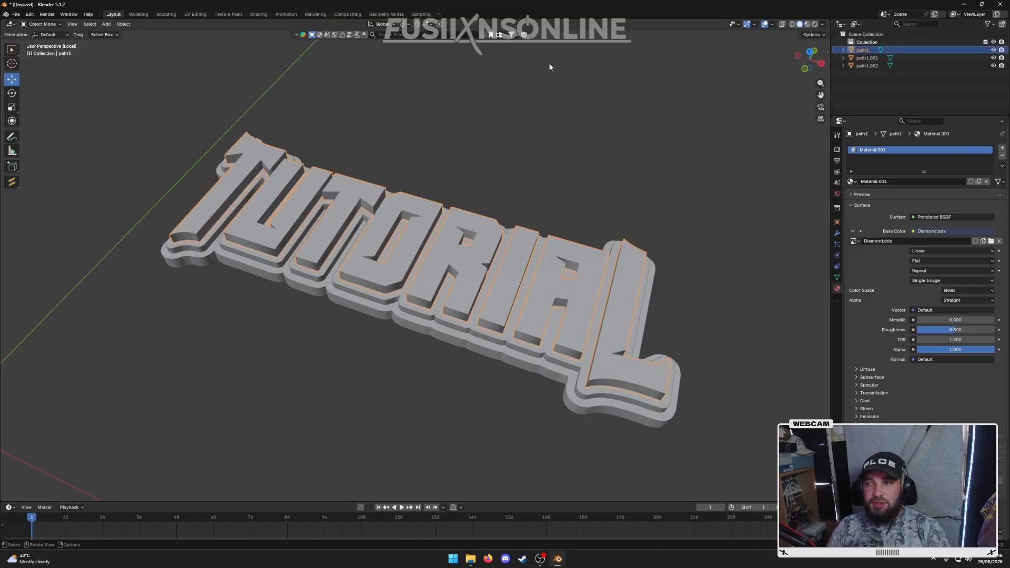
left_click(195, 14)
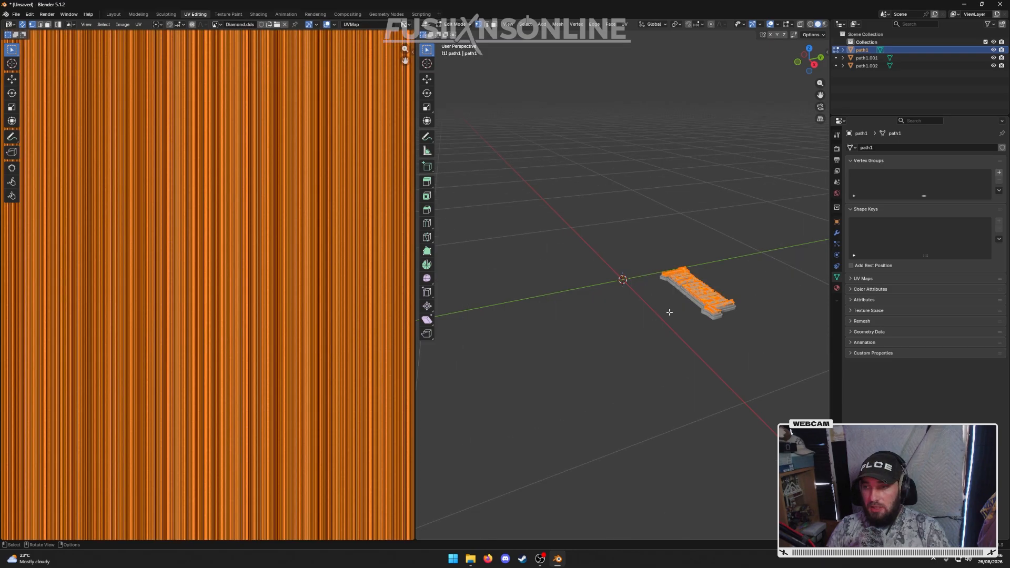
scroll(623, 279, "down", 2)
scroll(254, 252, "down", 4)
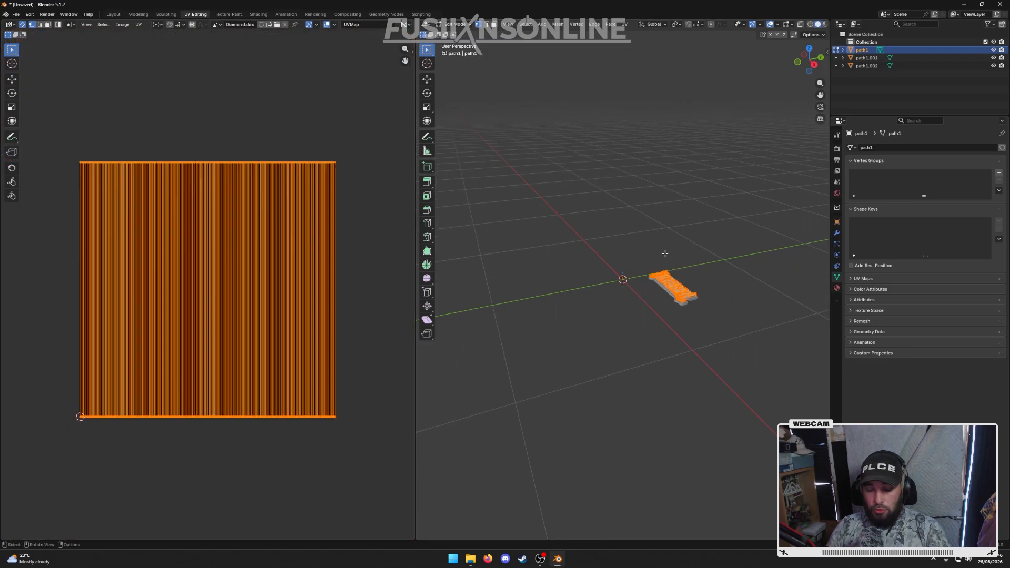
key("i")
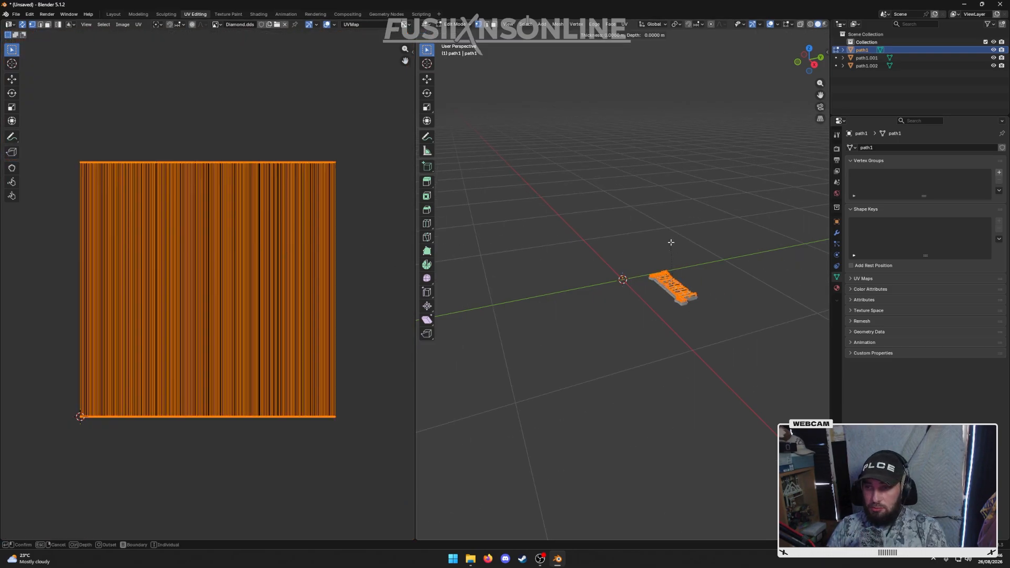
left_click(670, 242)
- Unwrap the selected path1 geometry with Cube Projection
key("u")
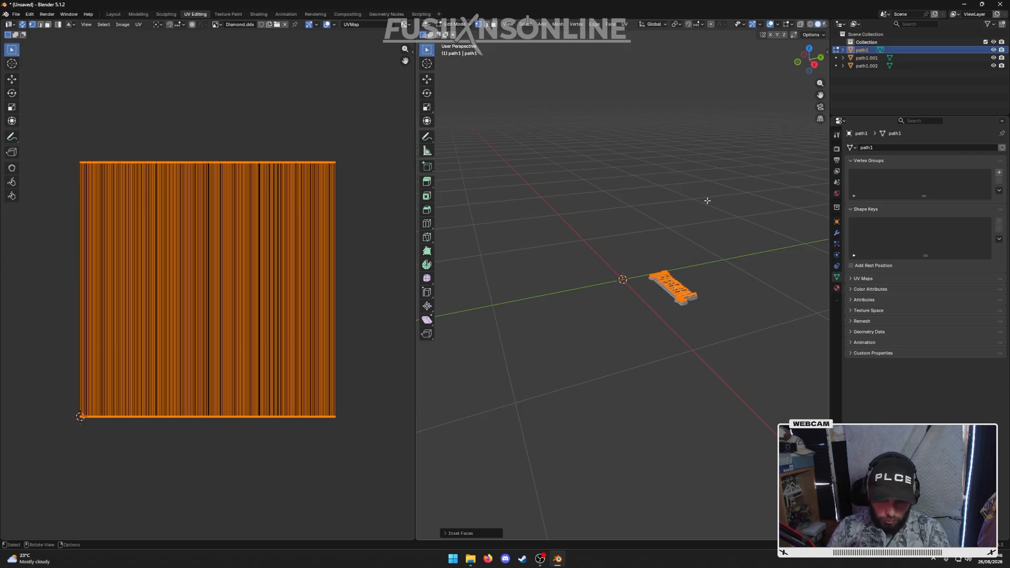
key("p")
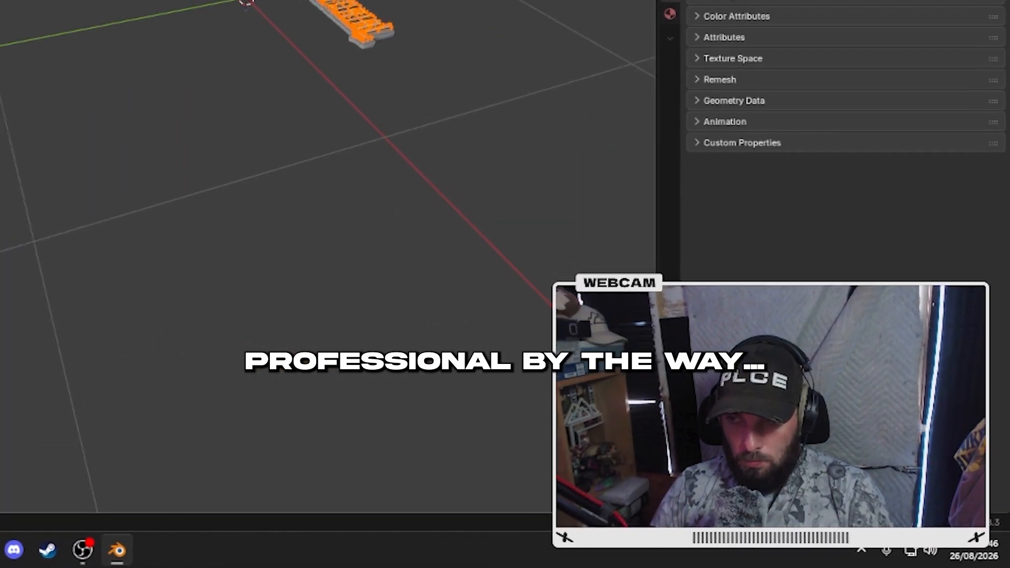
key("u")
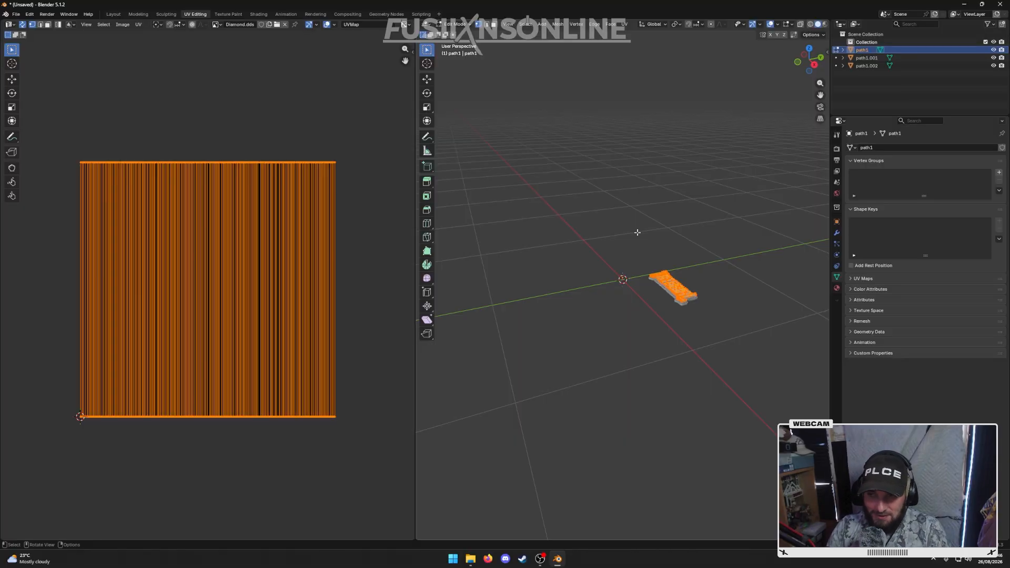
key("u")
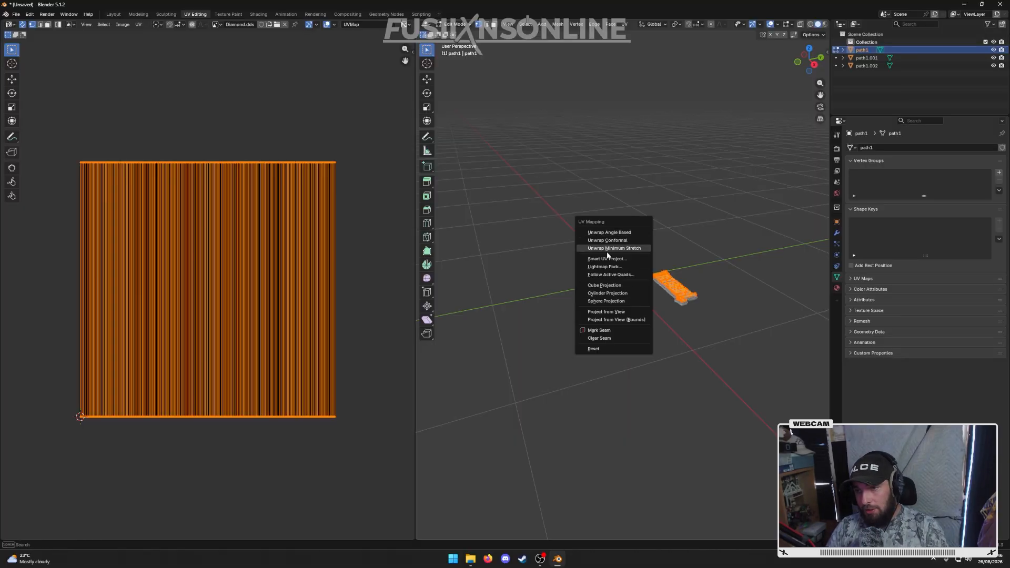
left_click(604, 285)
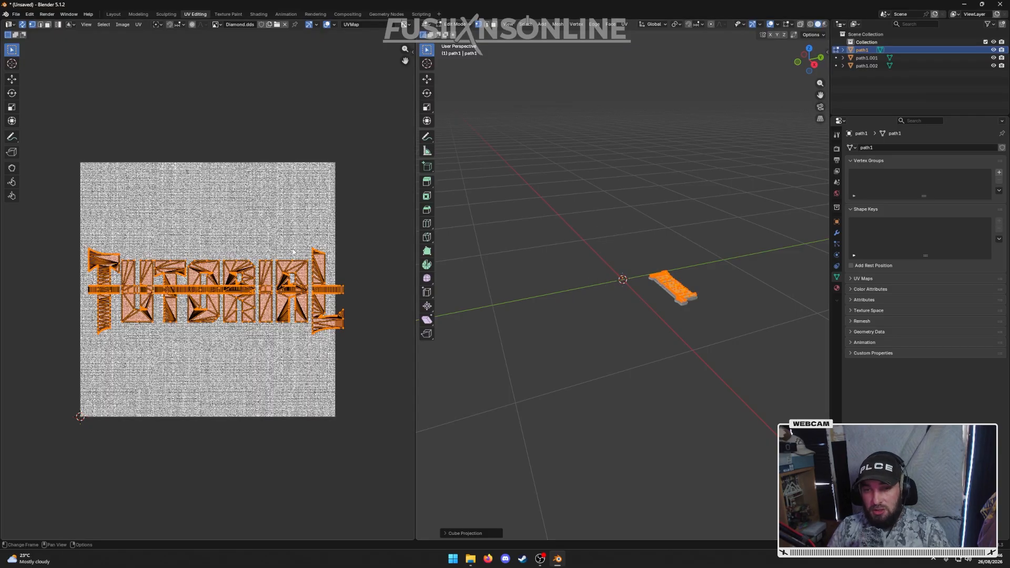
- Scale path1's UV layout up to many times the size of the Diamond.dds image
scroll(202, 290, "down", 2)
scroll(202, 290, "up", 4)
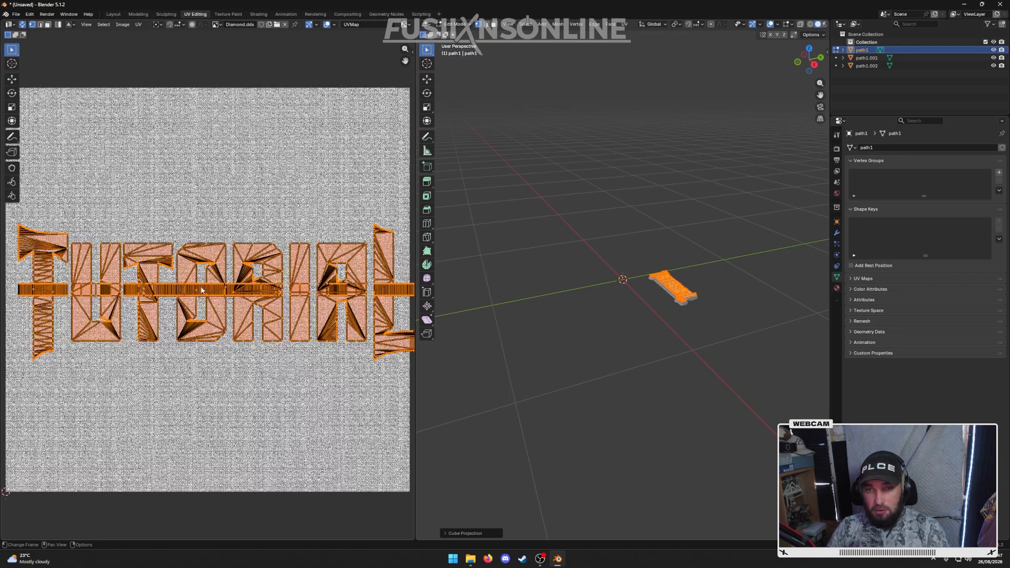
scroll(201, 290, "down", 1)
scroll(193, 267, "down", 5)
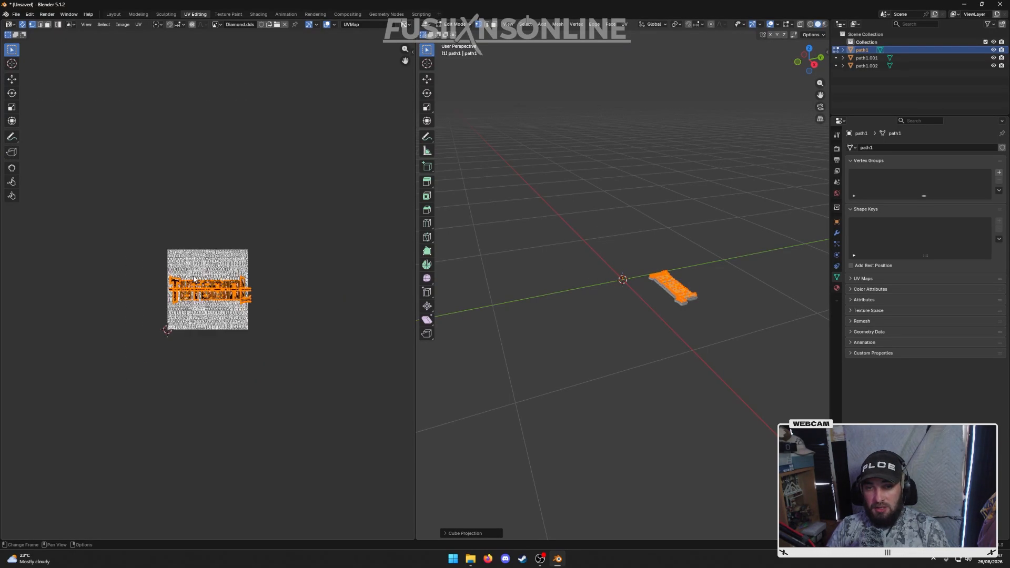
scroll(205, 271, "up", 9)
scroll(215, 274, "down", 6)
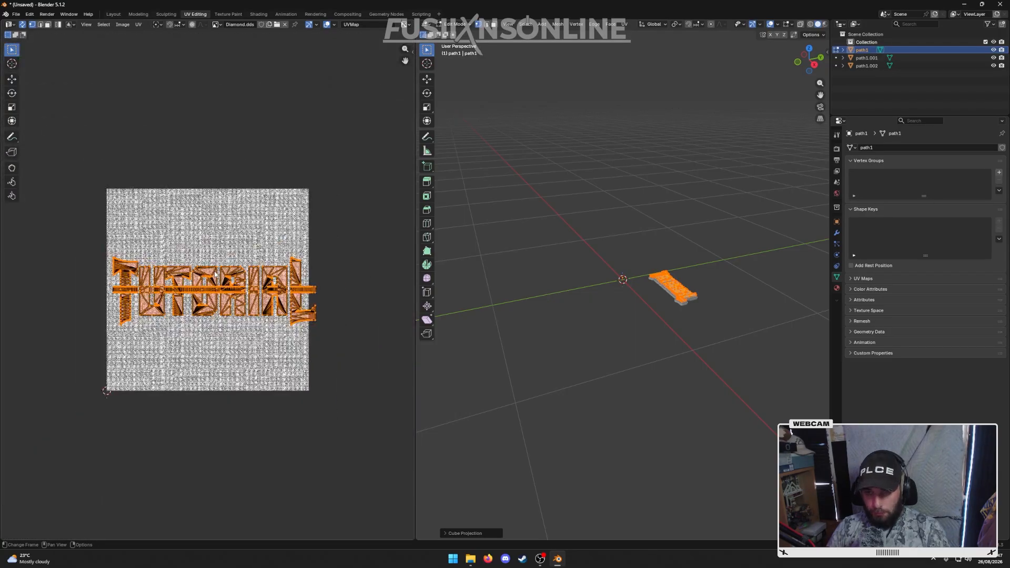
left_click(12, 79)
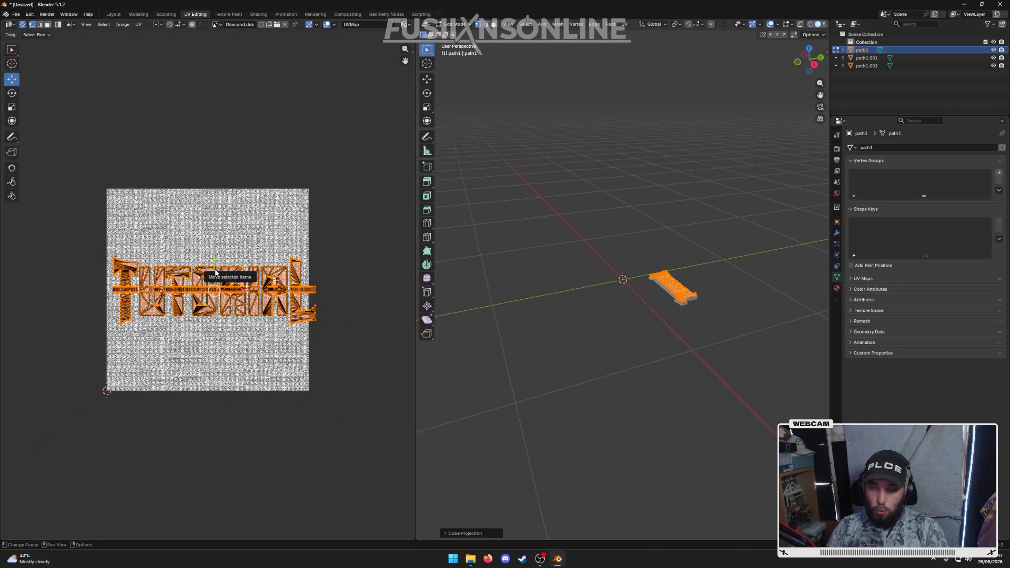
scroll(250, 337, "down", 2)
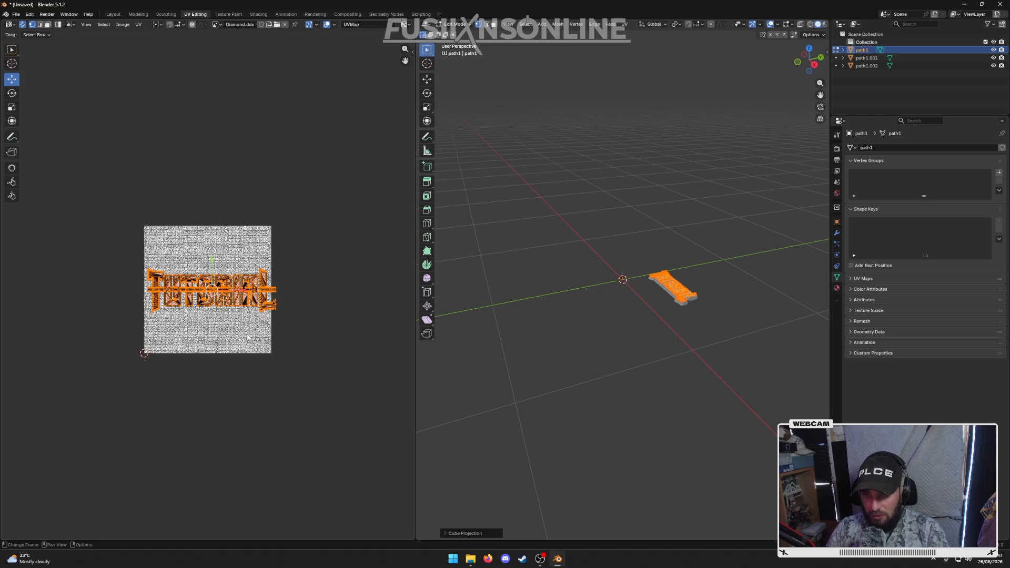
scroll(244, 275, "down", 3)
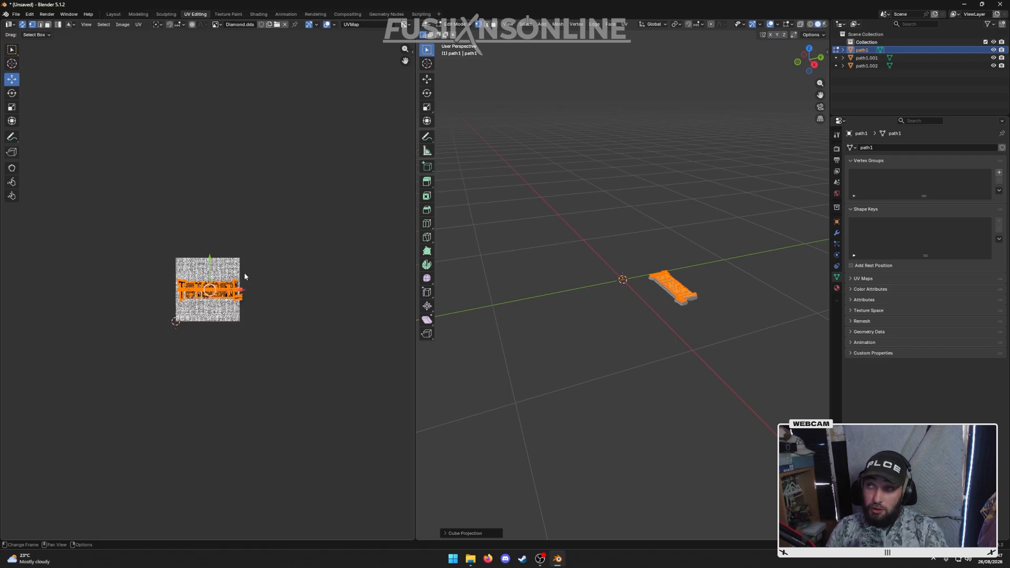
scroll(197, 265, "down", 2)
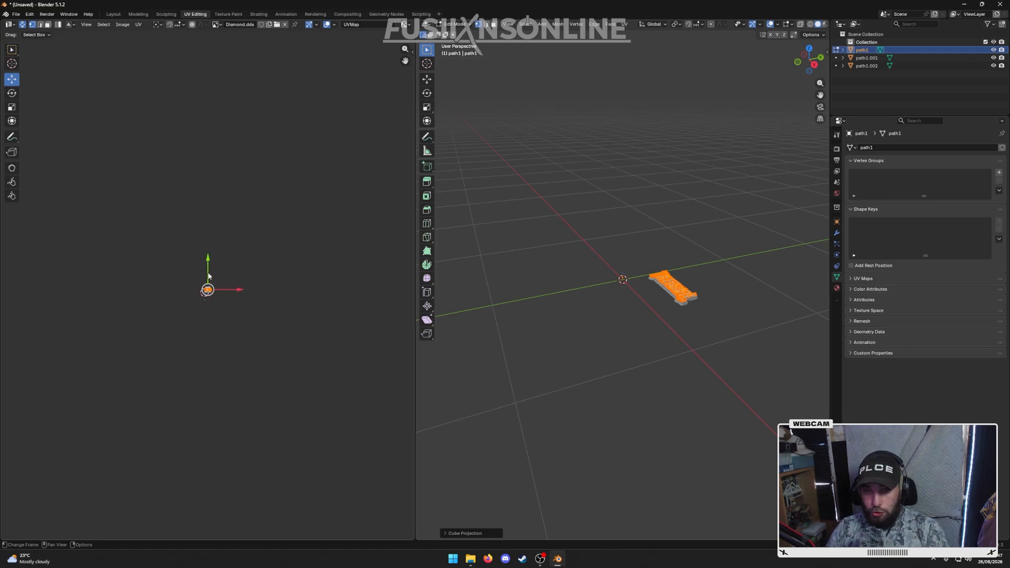
key("s")
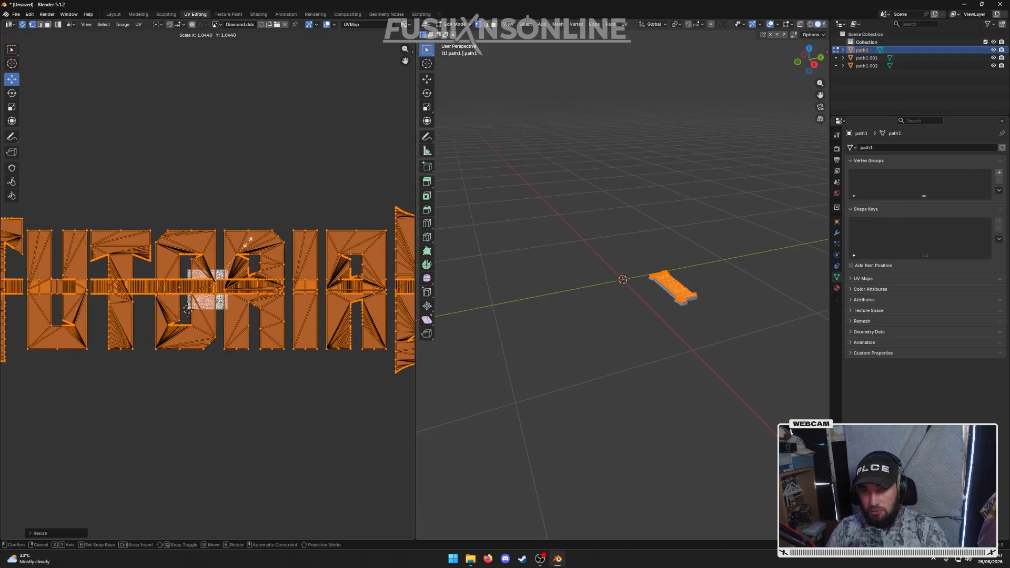
left_click(221, 115)
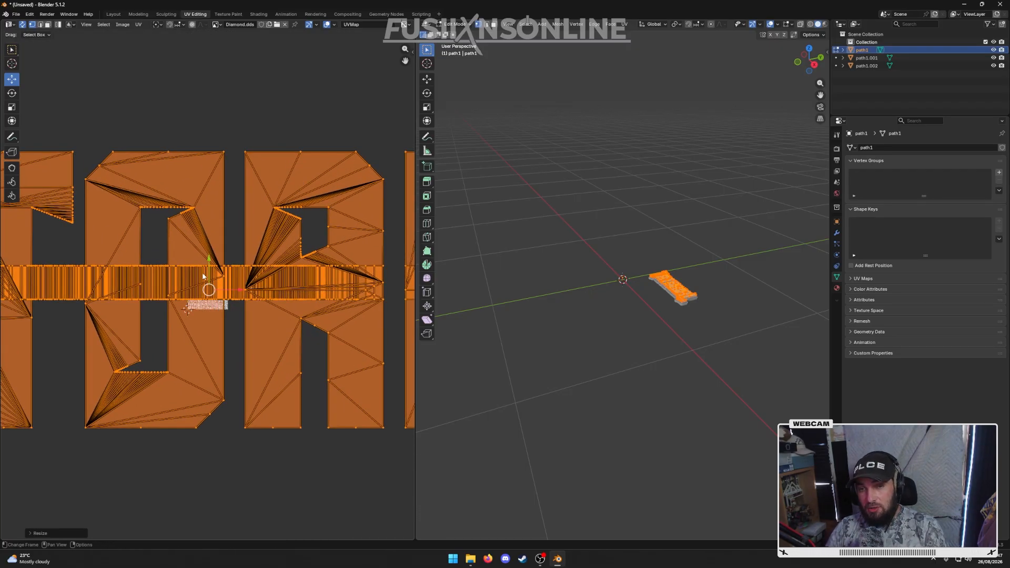
scroll(205, 284, "up", 8)
scroll(265, 483, "down", 5)
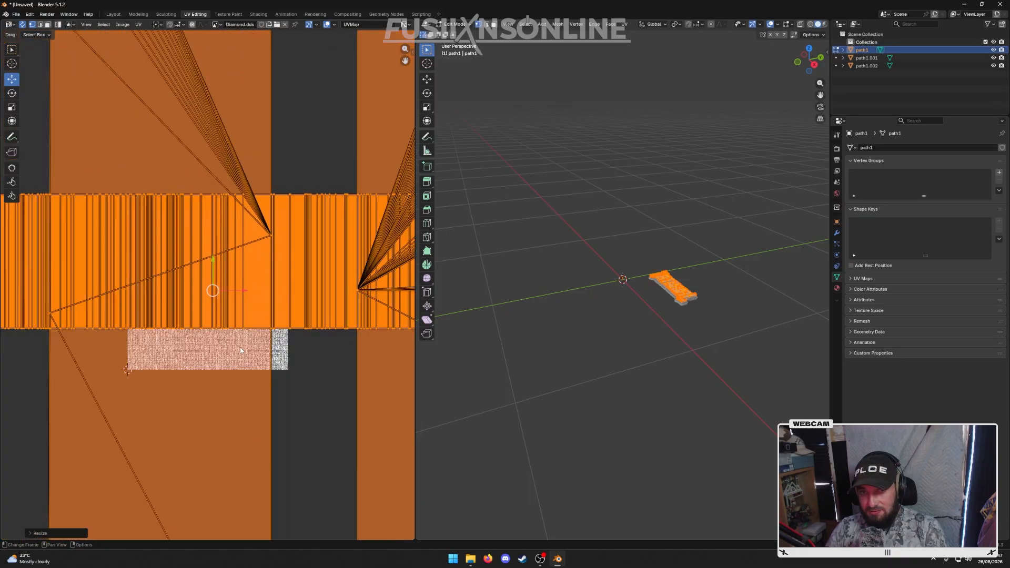
- Unwrap all of path1.001 with Cube Projection and scale its UV layout well beyond the cracken_dark_green.dds image
left_click(113, 14)
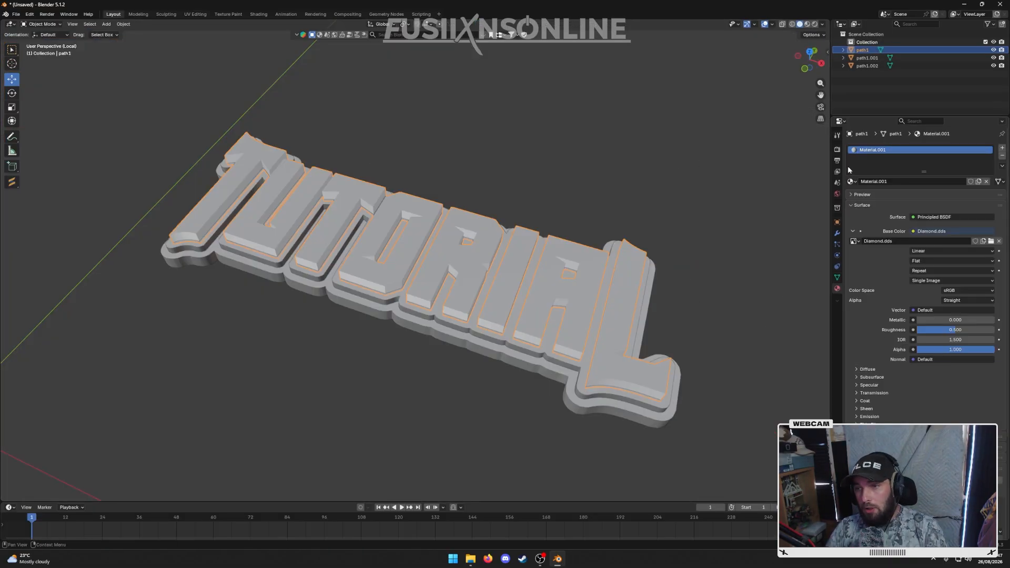
left_click(773, 159)
middle_click_drag(682, 192, 441, 249)
left_click(441, 249)
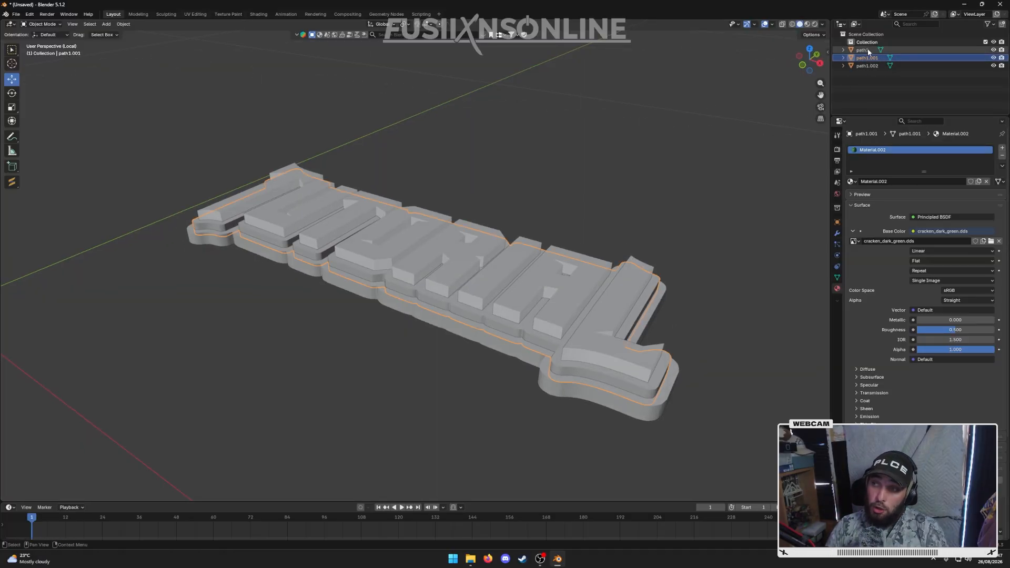
left_click(195, 14)
key("a")
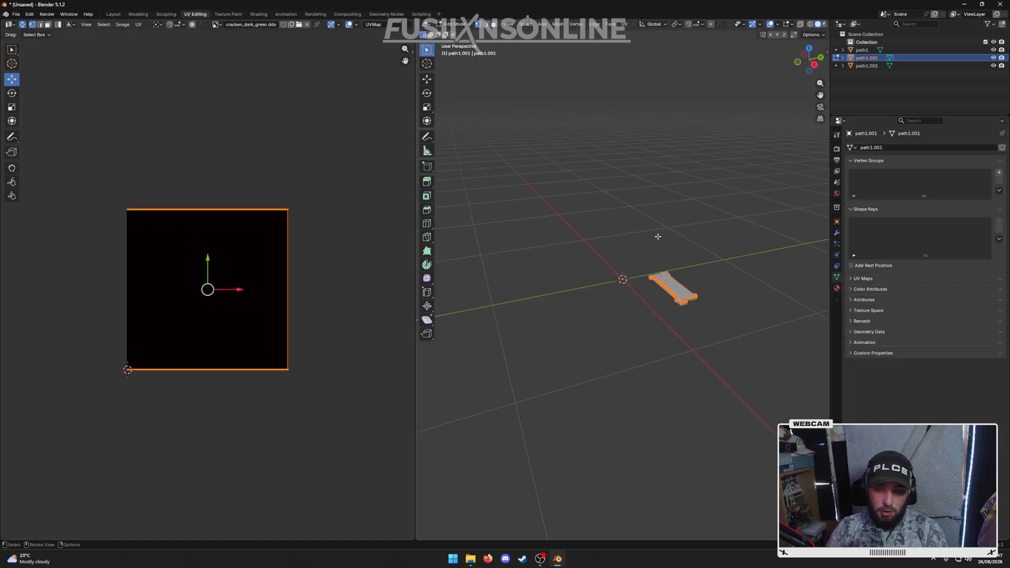
key("u")
left_click(659, 235)
key("s")
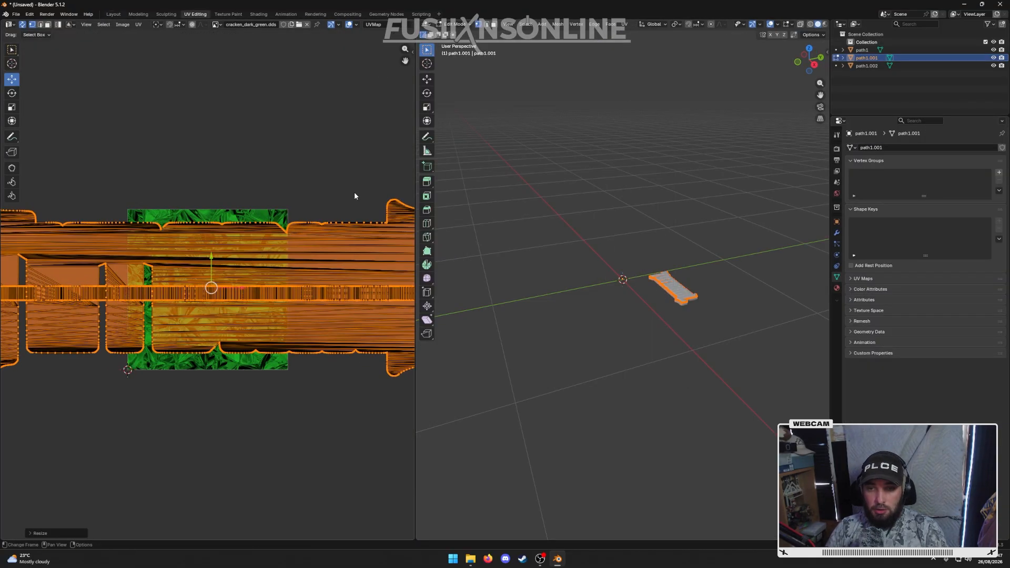
left_click(354, 180)
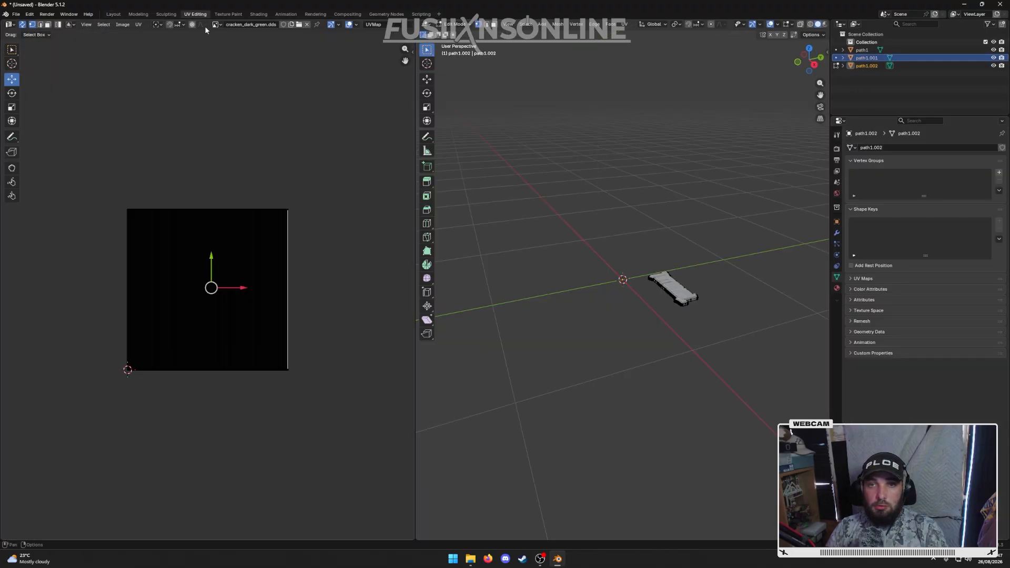
- Unwrap all of path1.002 with Cube Projection and scale its UV layout far beyond the blackdimonds.dds image
key("a")
key("u")
left_click(659, 238)
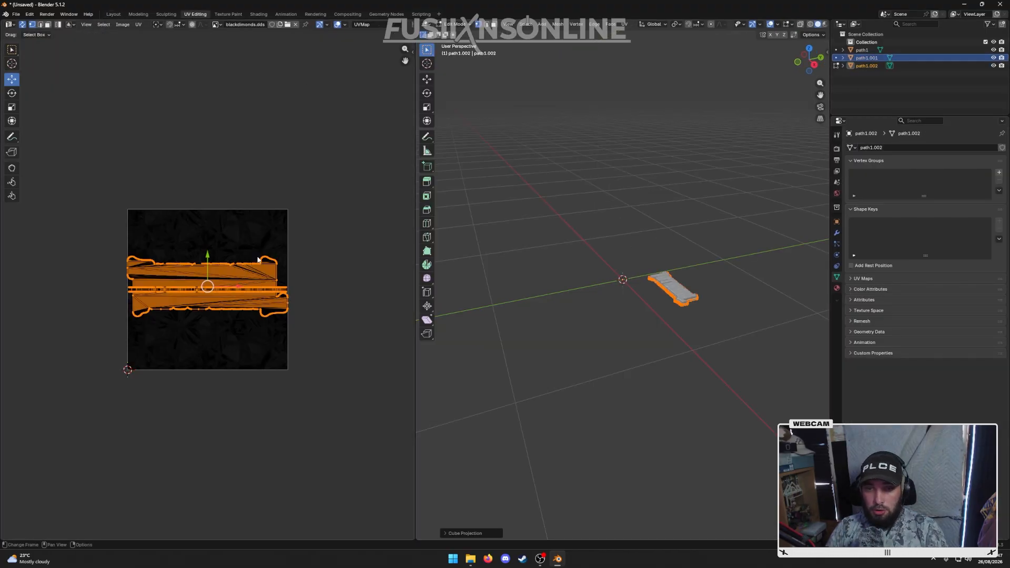
key("s")
left_click(290, 197)
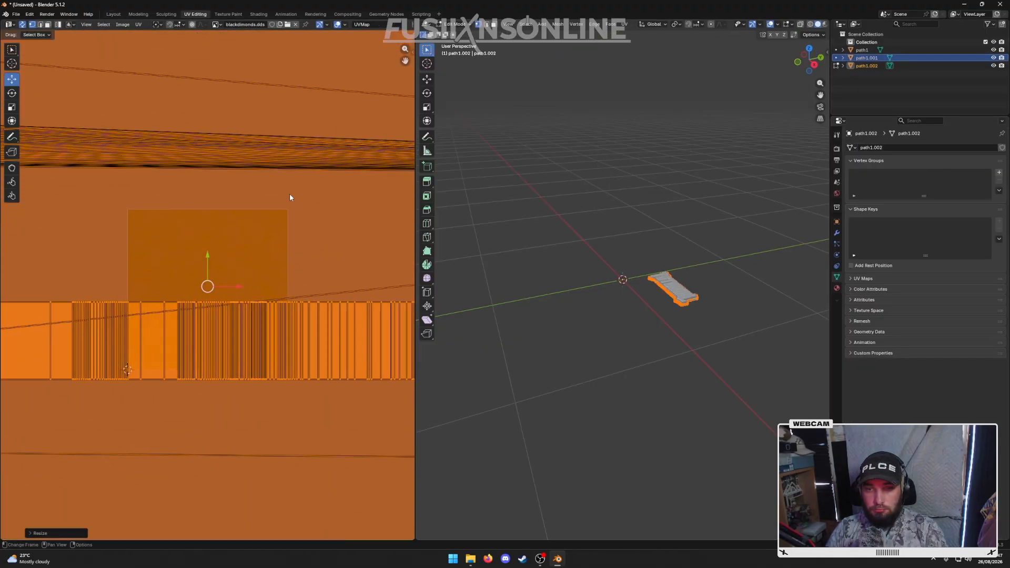
- Return to the Layout workspace, show the text in Material Preview shading and examine its textured layers from above
left_click(113, 14)
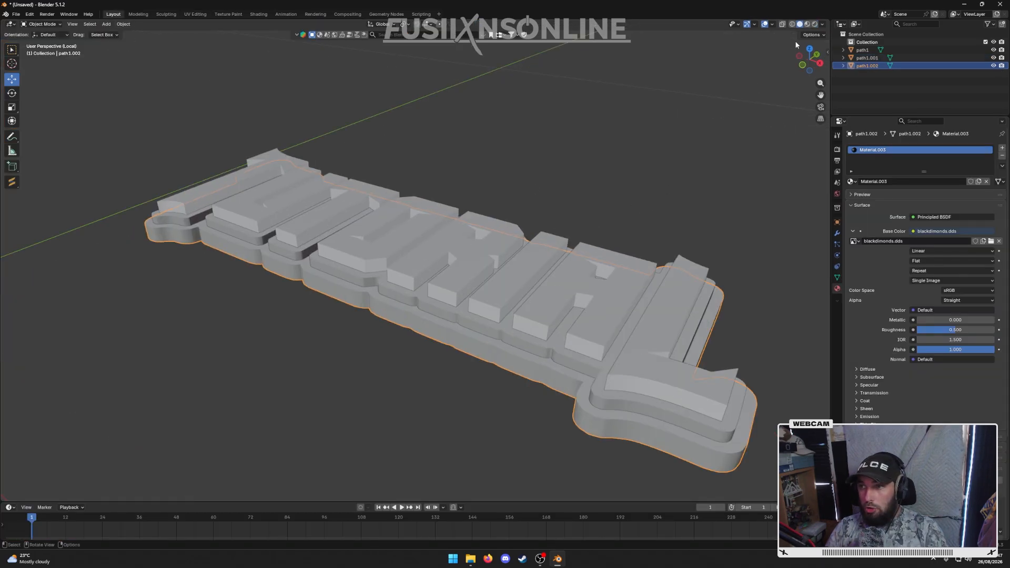
left_click(806, 24)
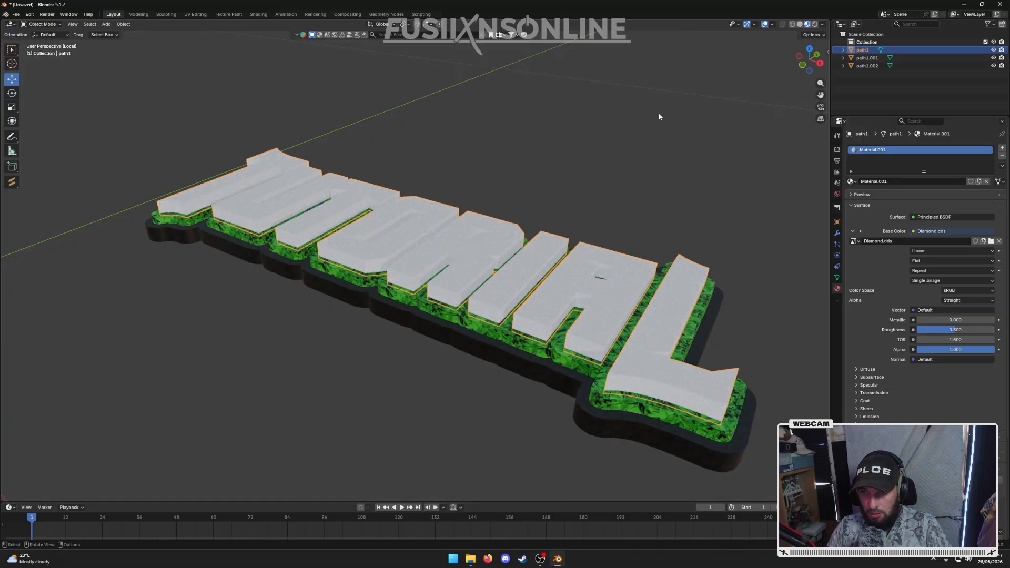
middle_click_drag(622, 152, 546, 124)
left_click(546, 123)
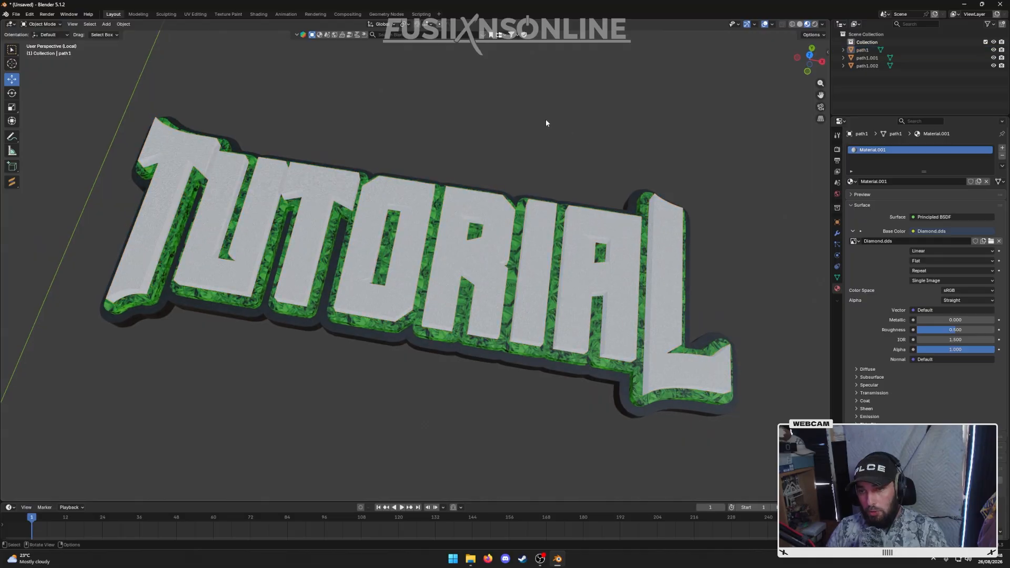
- Select the green middle layer path1.001 and examine how its texture looks up close along the side of the text
scroll(450, 296, "up", 3)
scroll(451, 296, "down", 5)
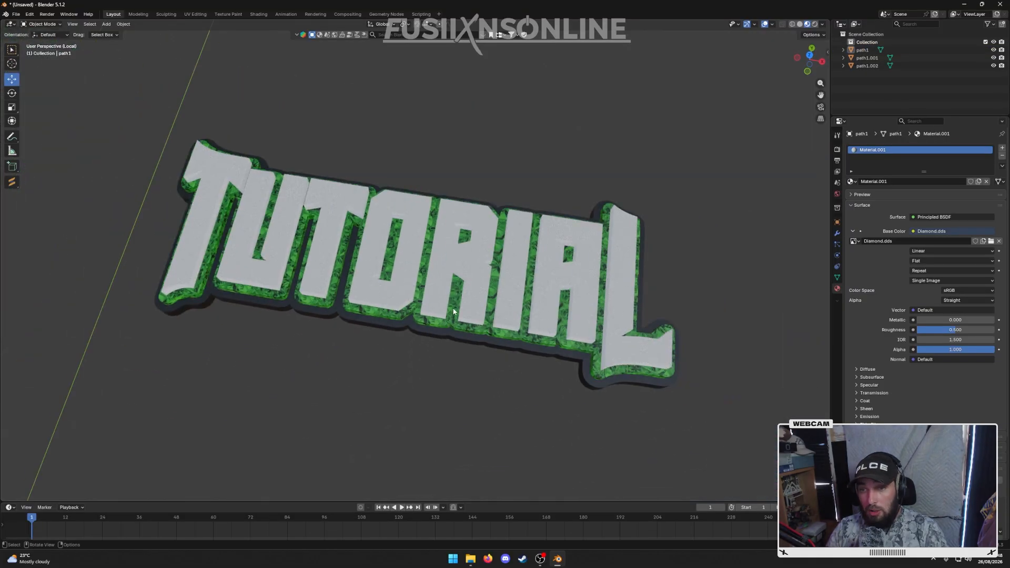
mouse_move(451, 296)
middle_mouse_down()
mouse_move(448, 234)
mouse_move(342, 191)
mouse_move(338, 225)
mouse_move(449, 291)
mouse_move(444, 314)
middle_mouse_up()
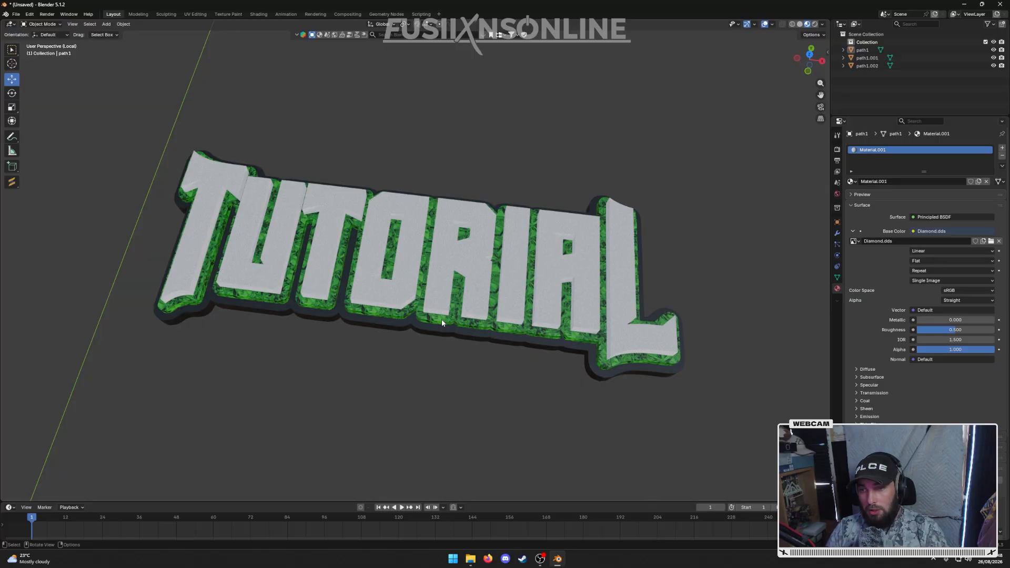
left_click(441, 322)
scroll(381, 245, "up", 5)
middle_click_drag(384, 253, 375, 206)
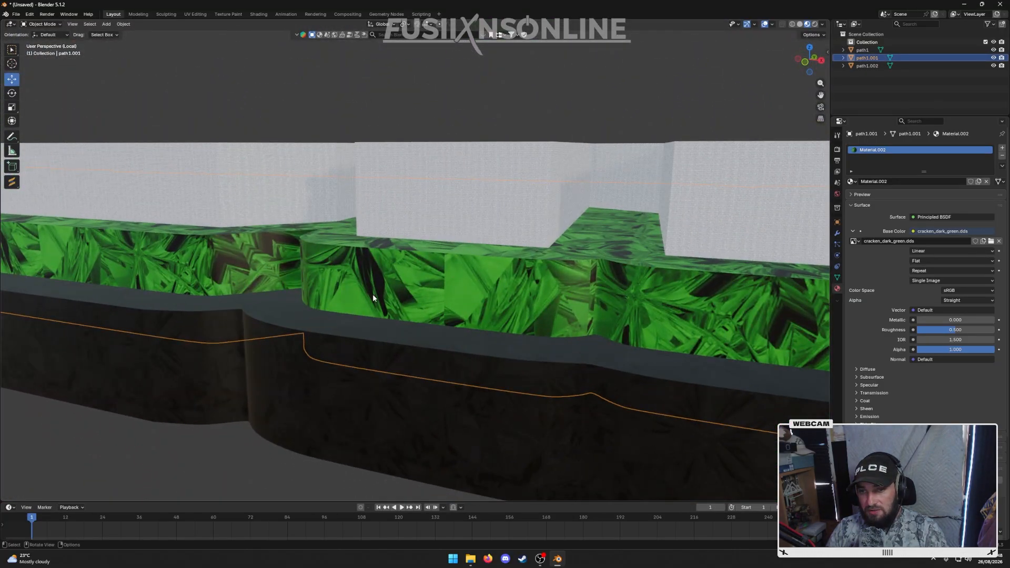
scroll(529, 299, "down", 3)
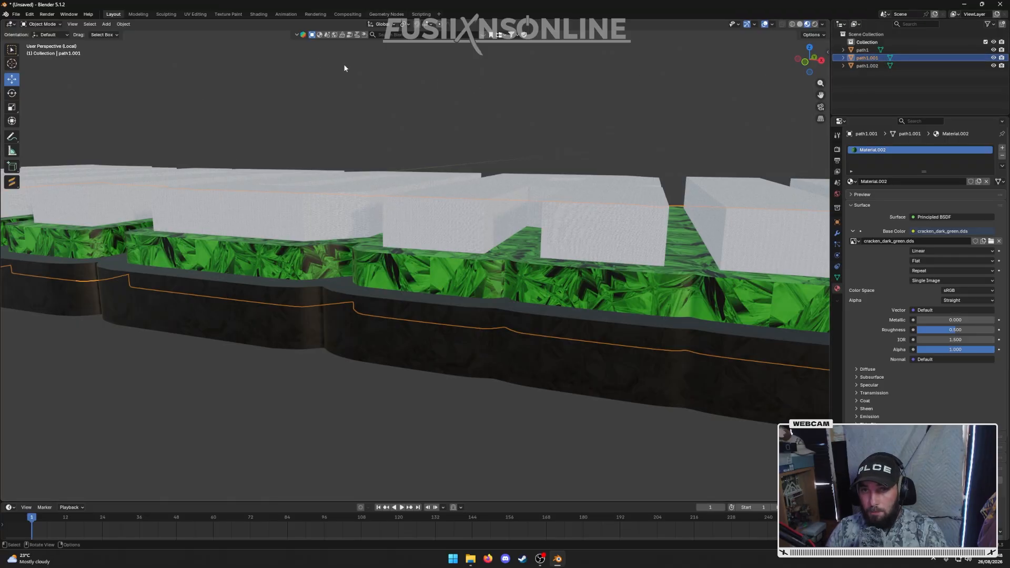
- Scale path1.001's UV layout down to a little over twice the width of the cracken_dark_green.dds image and check it in Layout
left_click(196, 14)
key("s")
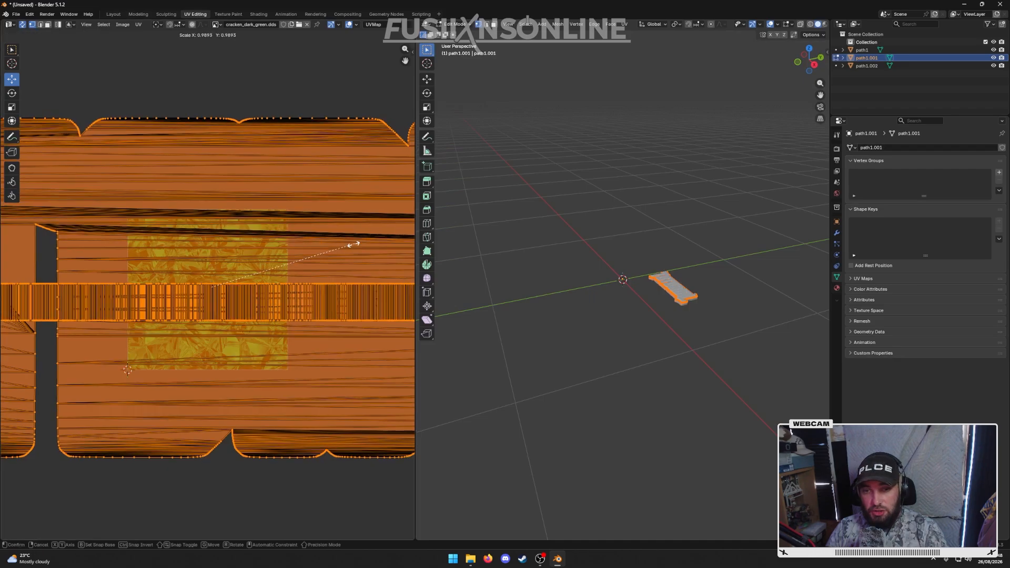
left_click(293, 253)
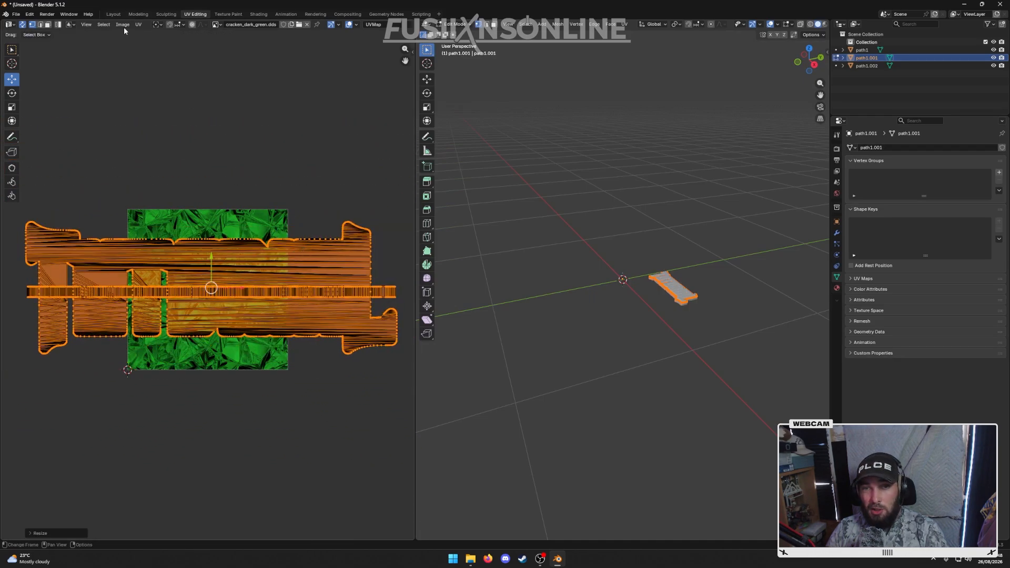
left_click(114, 14)
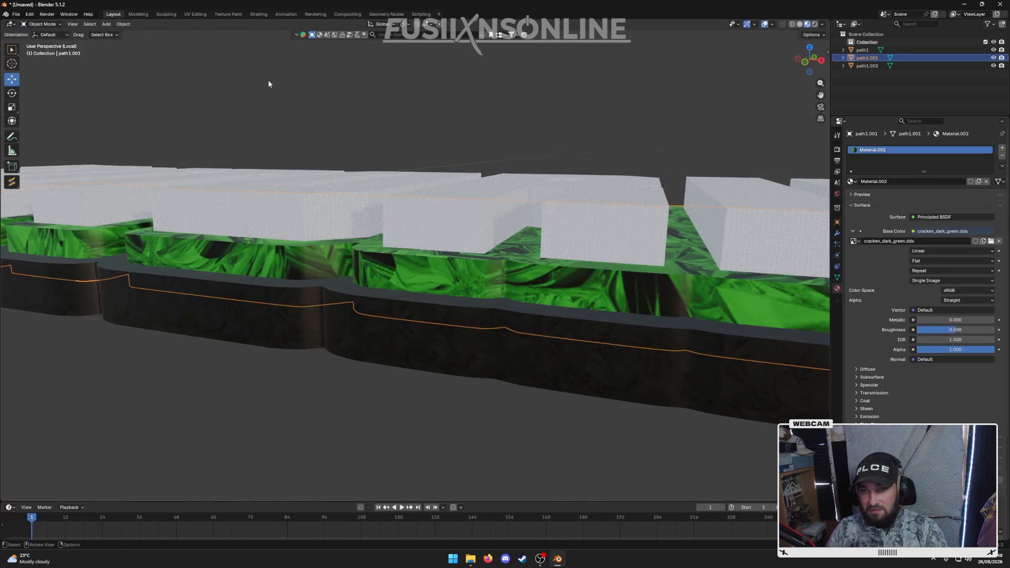
- Scale path1.001's UV layout up to many times the size of cracken_dark_green.dds, then check the whole text in the Layout workspace
left_click(196, 14)
key("s")
left_click(324, 174)
key("s")
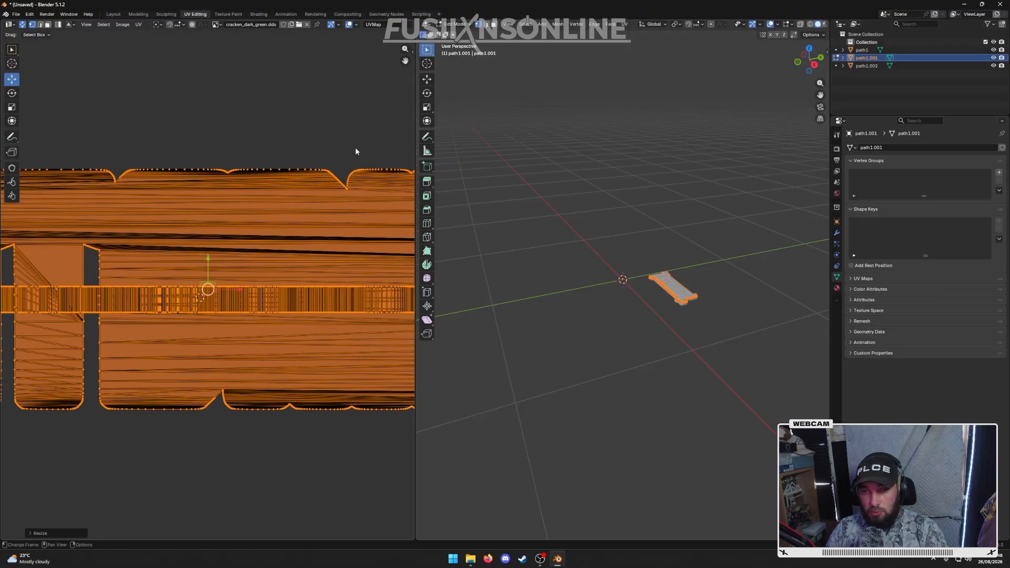
left_click(333, 120)
left_click(113, 14)
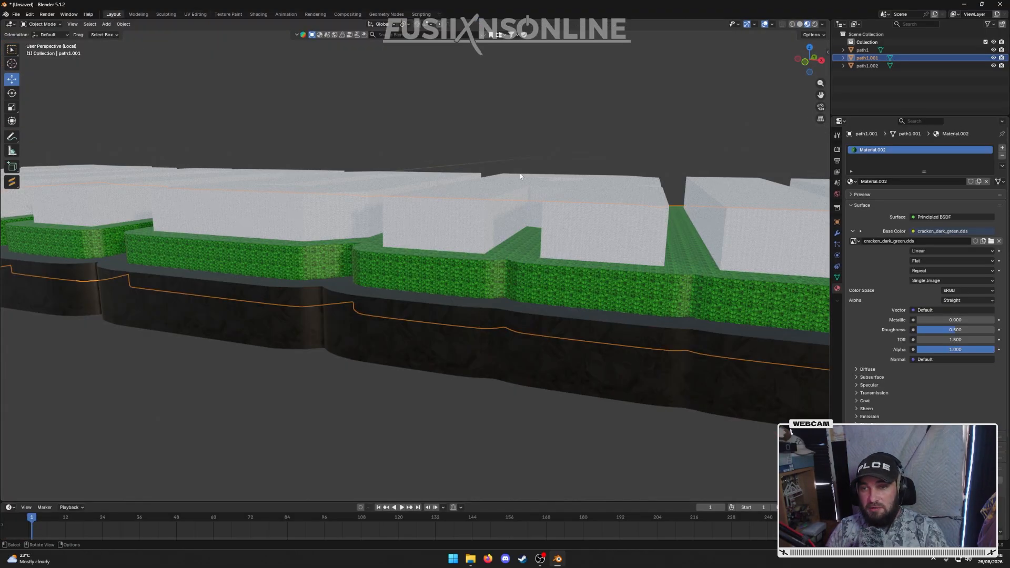
middle_click_drag(492, 200, 509, 240)
scroll(509, 240, "down", 6)
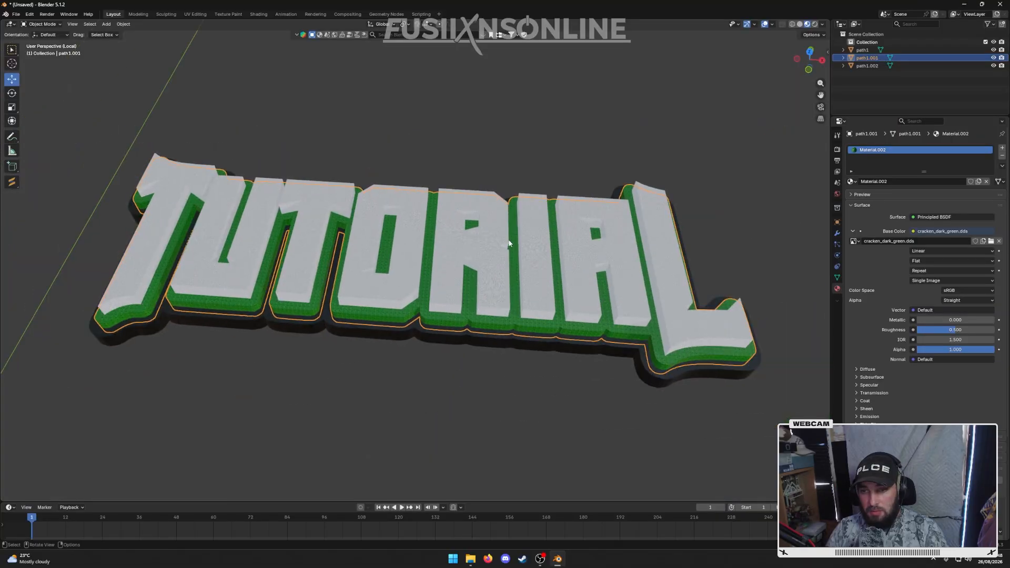
left_click(509, 187)
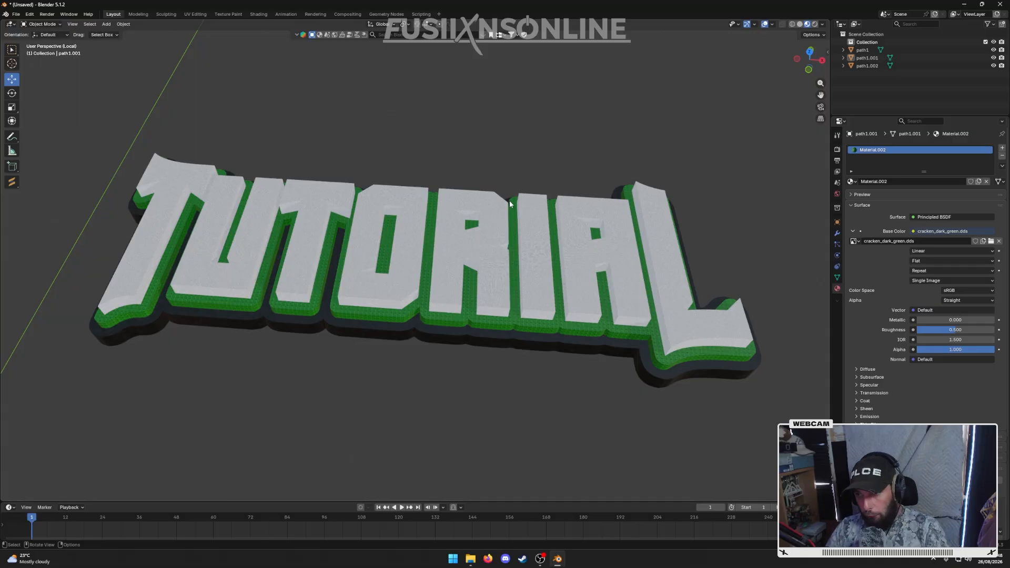
- Copy and paste the bottom layer path1.002 in the right orthographic view and remove the material from the copy
left_click(821, 60)
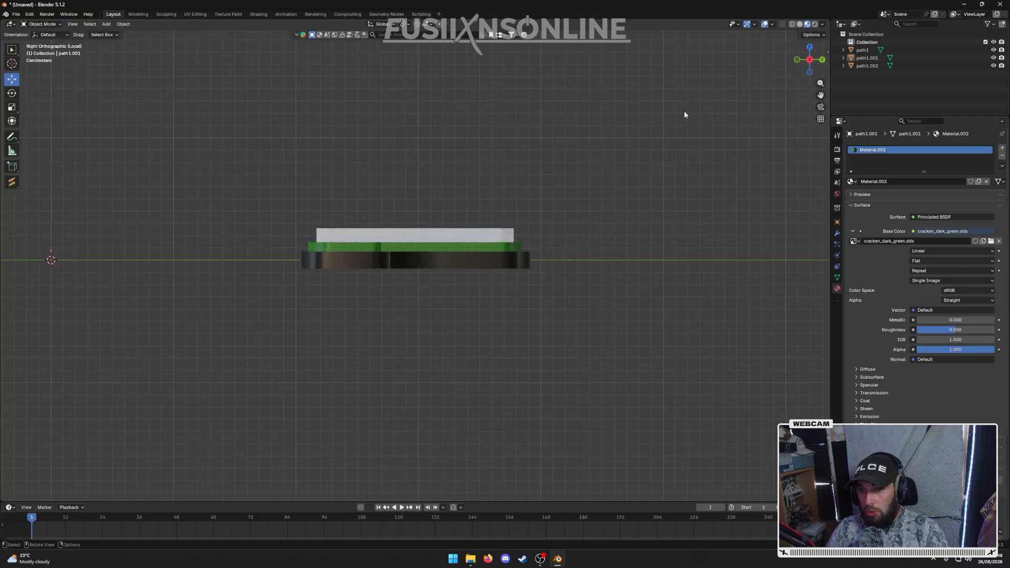
scroll(349, 236, "up", 5)
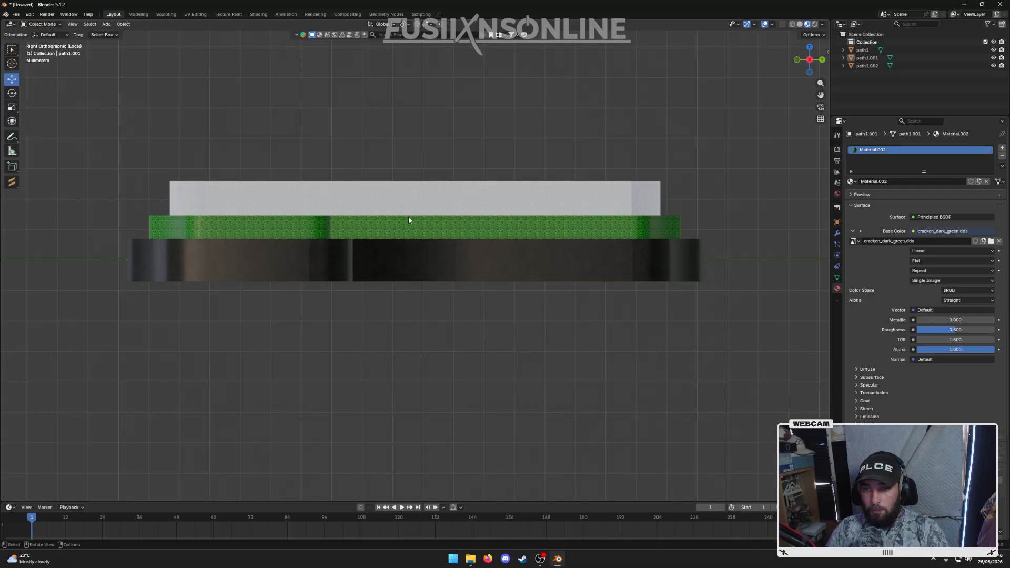
left_click(415, 269)
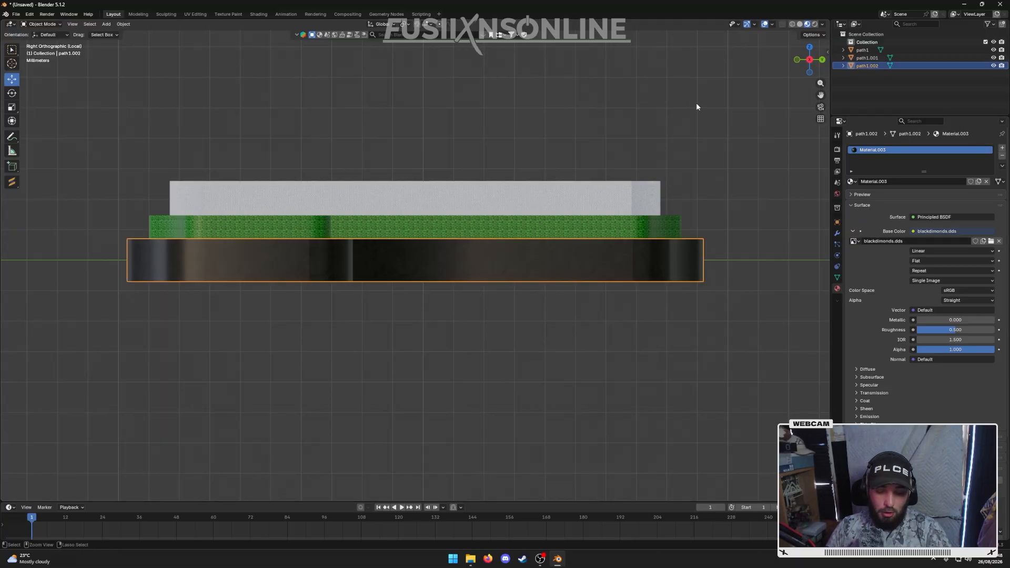
key("ctrl+c")
key("ctrl+v")
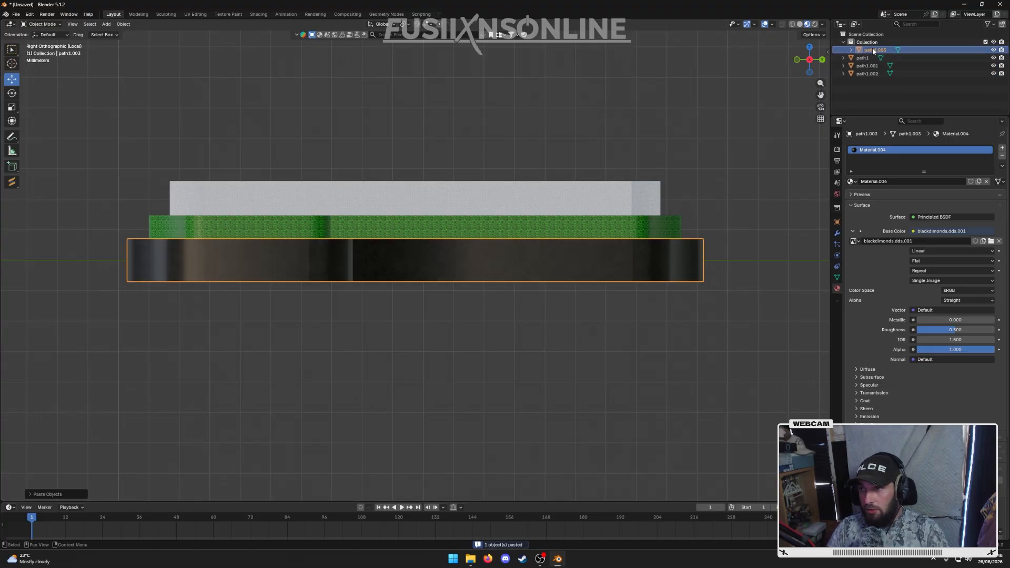
mouse_move(877, 52)
left_mouse_down()
mouse_move(875, 98)
mouse_move(874, 54)
left_mouse_up()
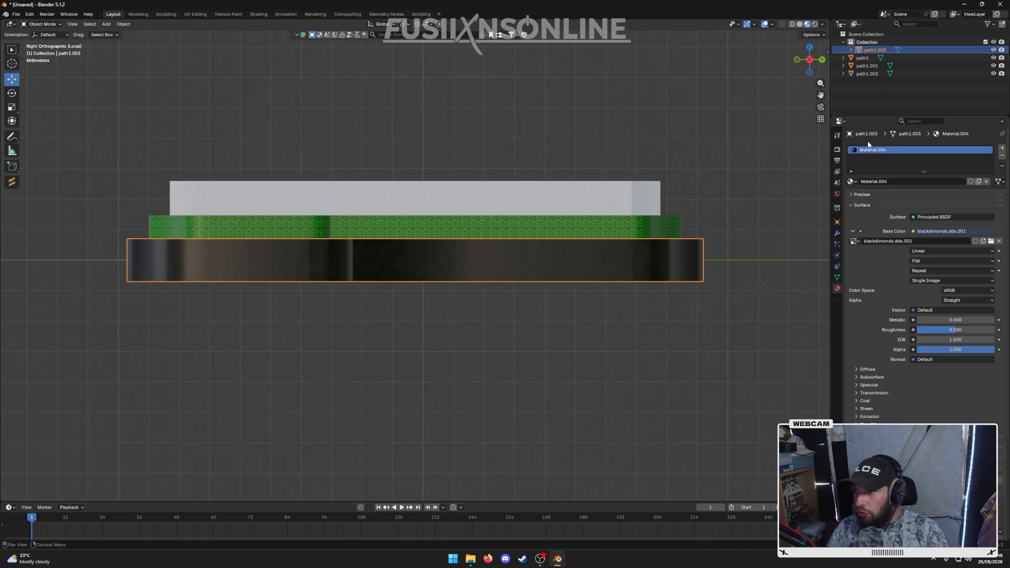
left_click(1001, 156)
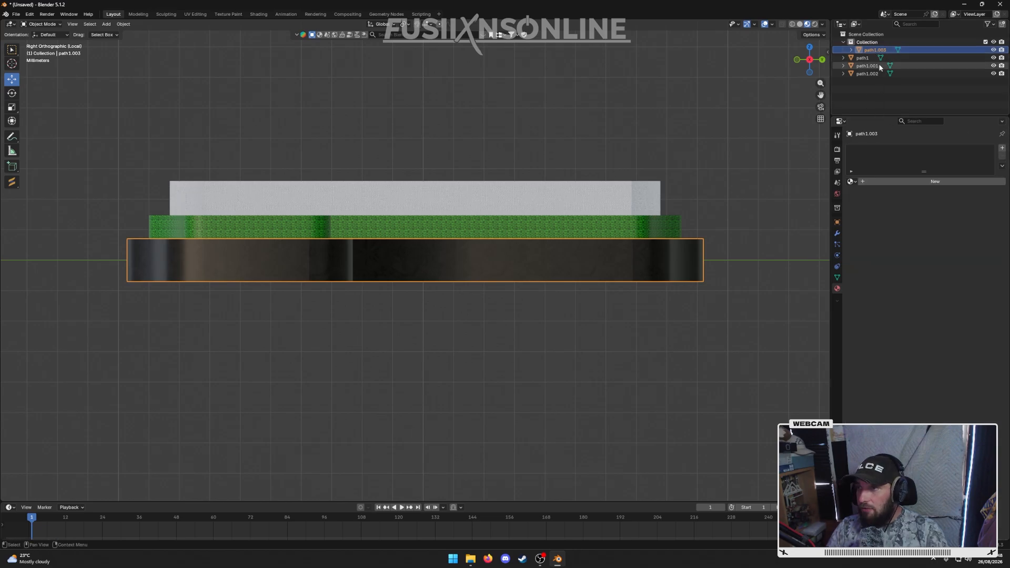
- Convert the copied layer to a curve and hide path1, path1.001 and path1.002, using Solid shading
right_click(630, 244)
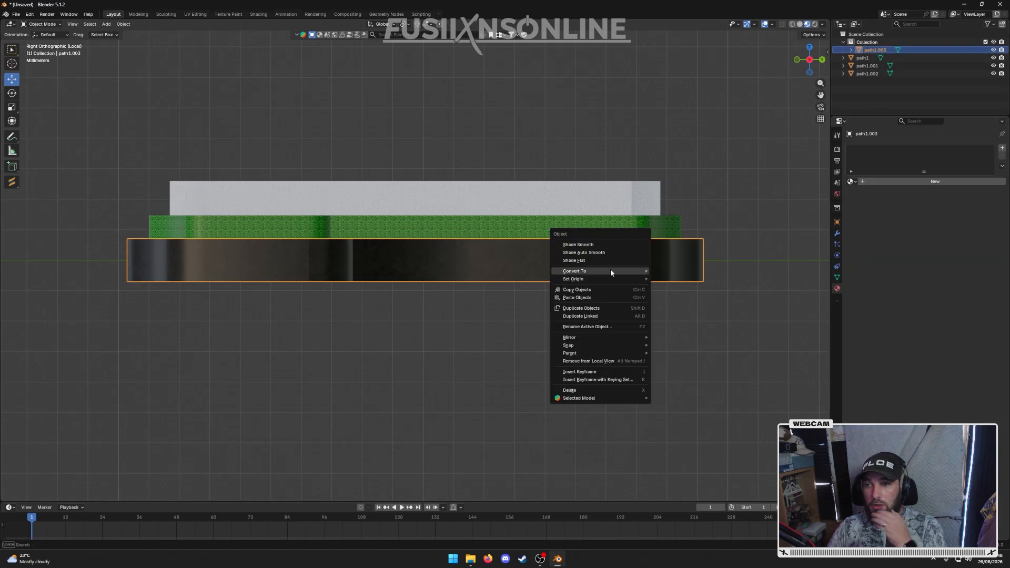
mouse_move(610, 270)
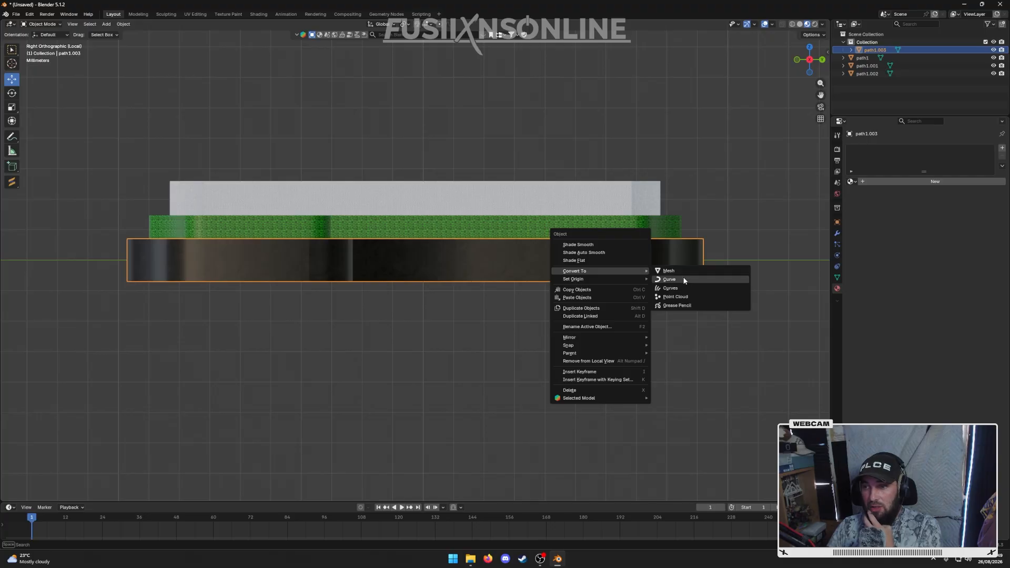
left_click(673, 279)
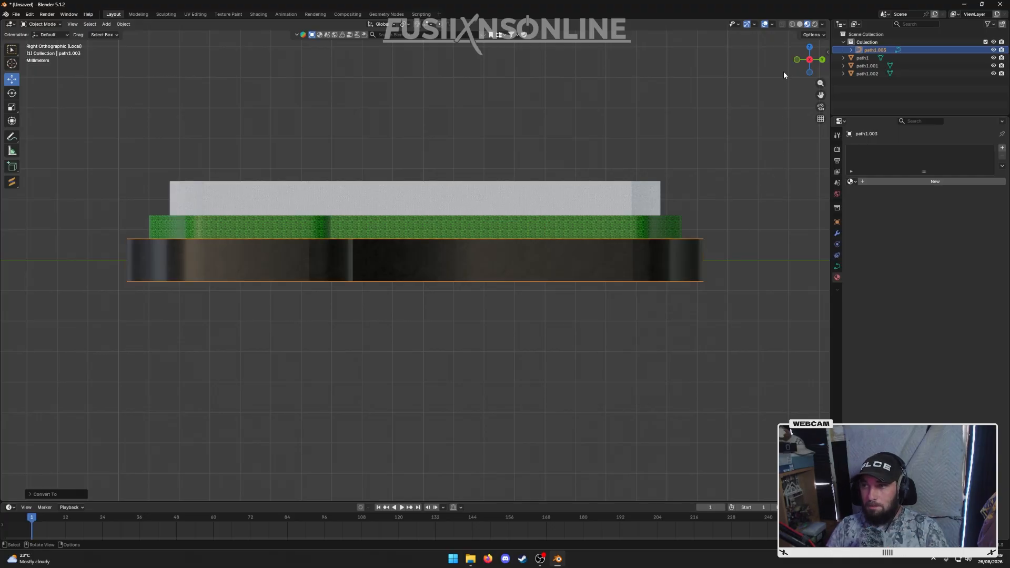
left_click(799, 24)
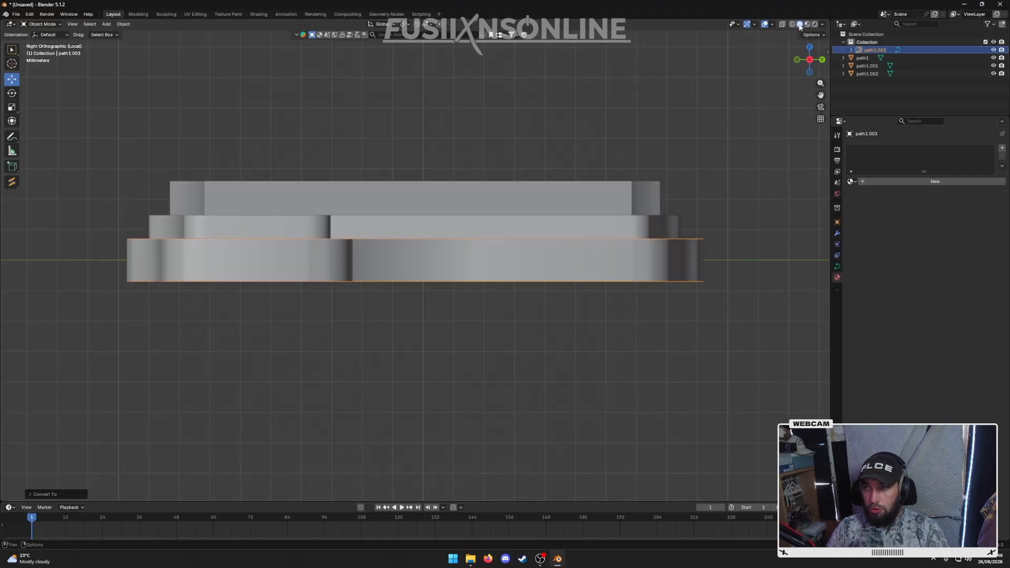
left_click_drag(993, 58, 993, 73)
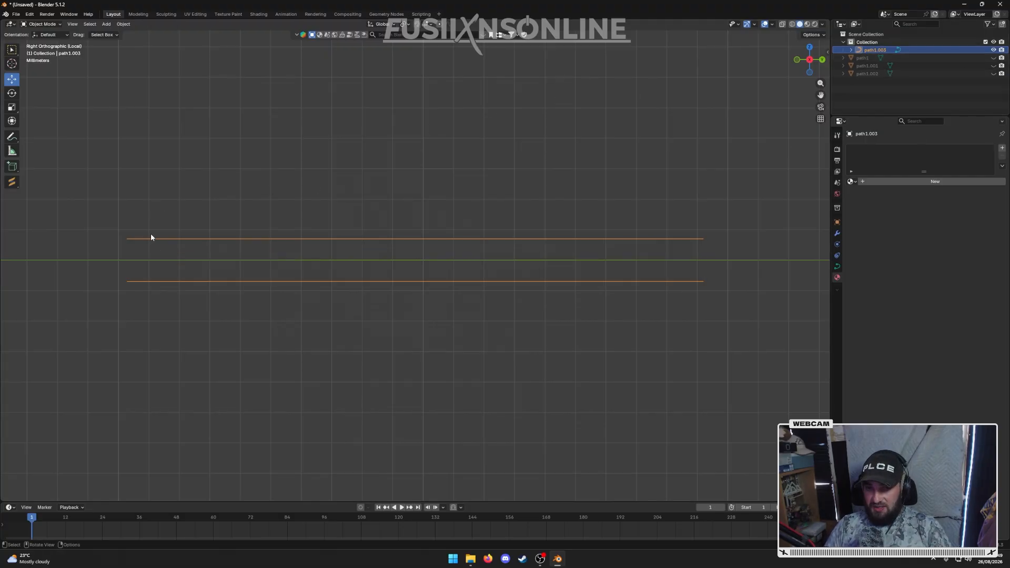
- With X-ray enabled, delete all vertices of the curve's upper outline in Edit Mode, keeping only the lower one
left_click(137, 296)
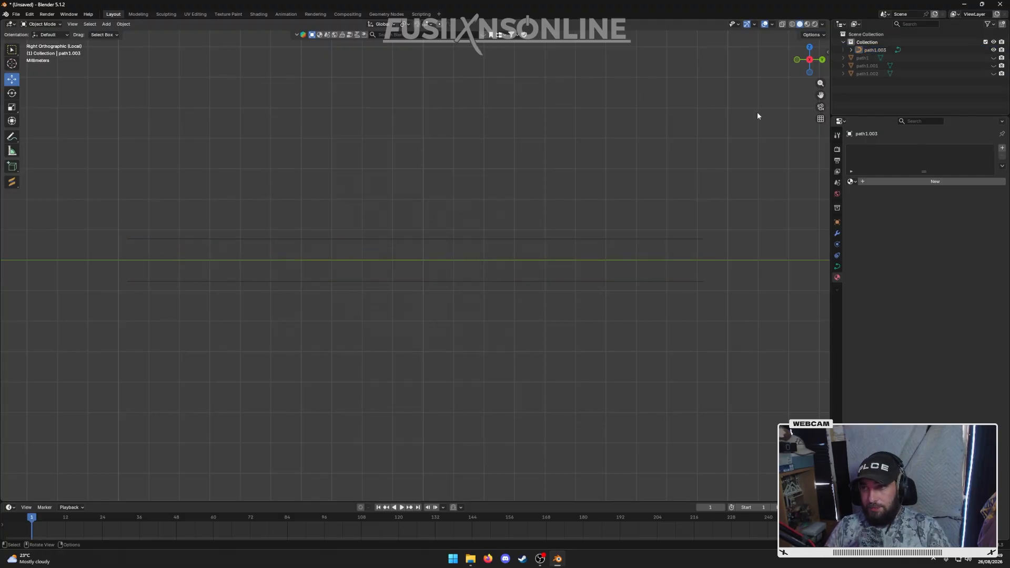
left_click(677, 240)
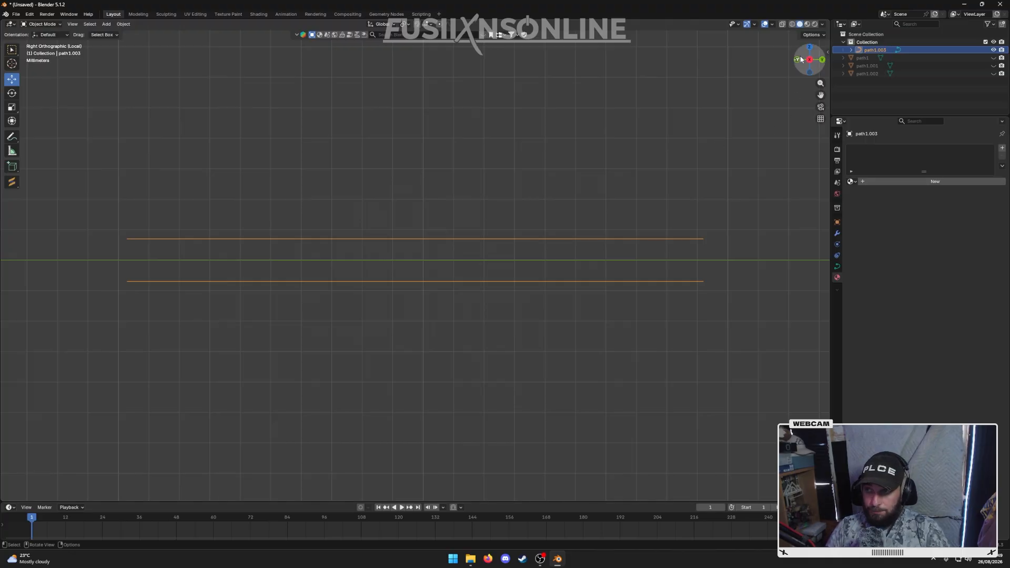
left_click(782, 25)
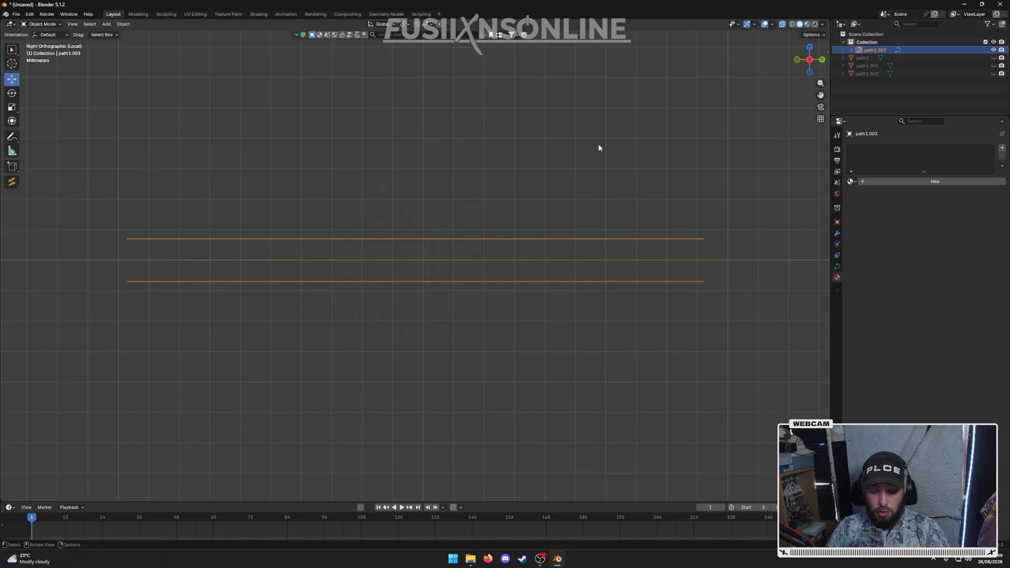
key("Tab")
left_click(221, 158)
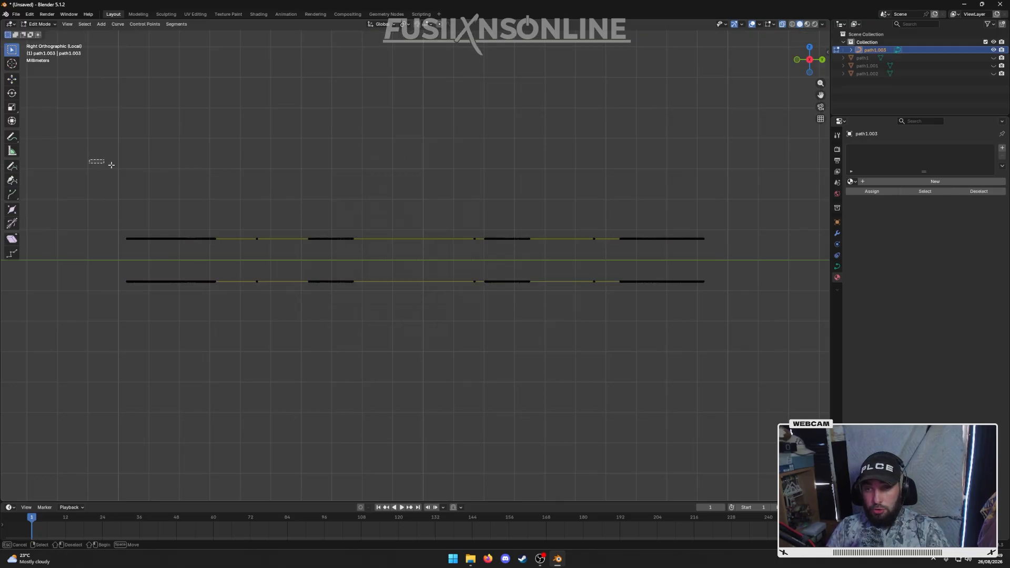
left_click_drag(95, 162, 746, 261)
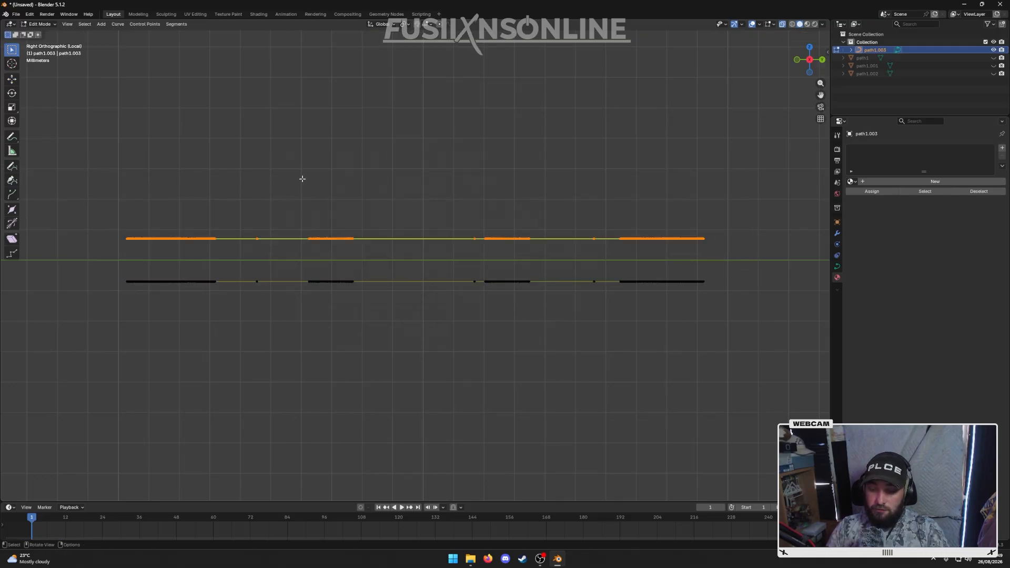
key("x")
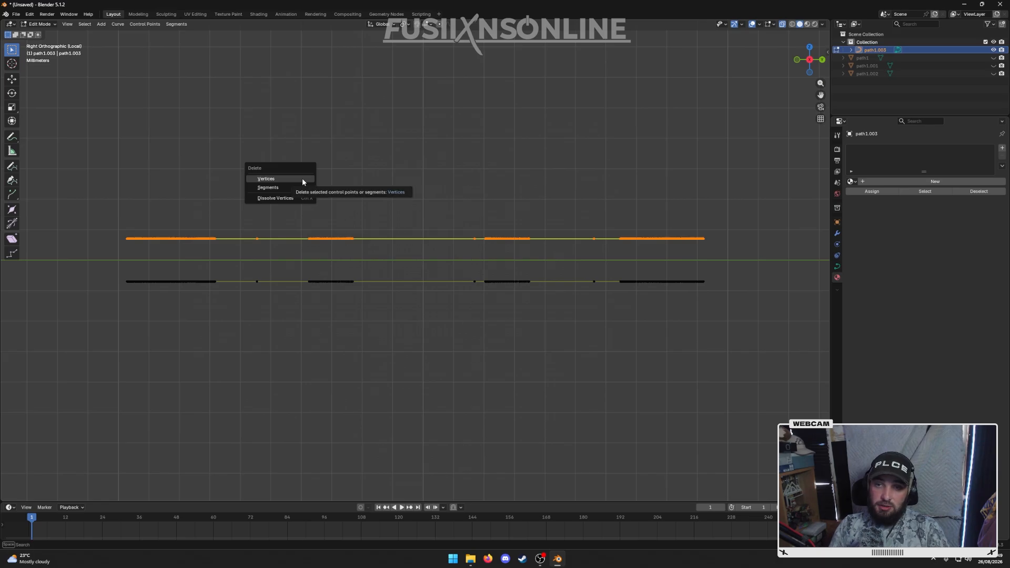
left_click(301, 178)
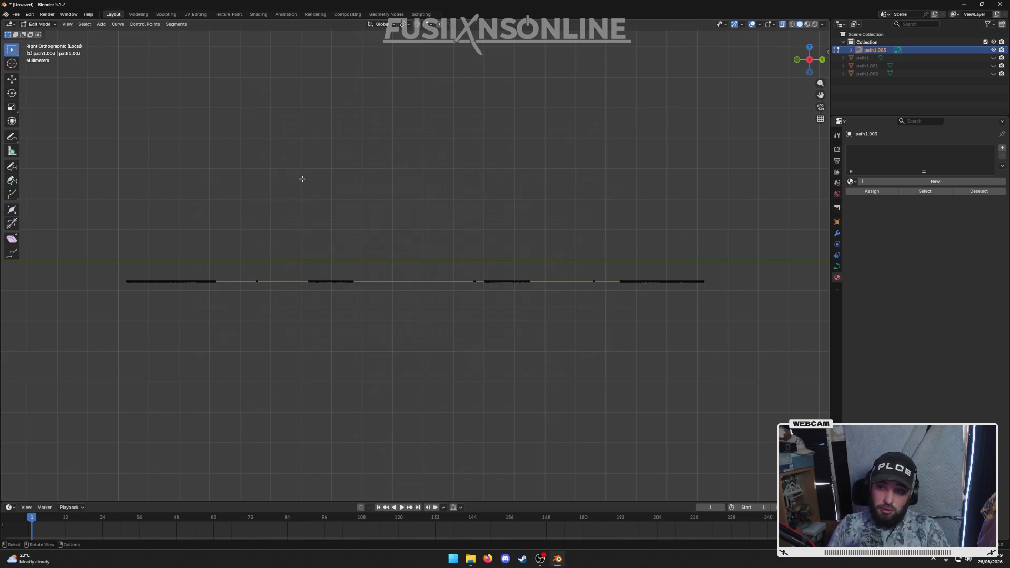
key("Tab")
- Look at the remaining outline in perspective and open the curve's geometry and bevel settings
middle_click_drag(302, 178, 428, 213)
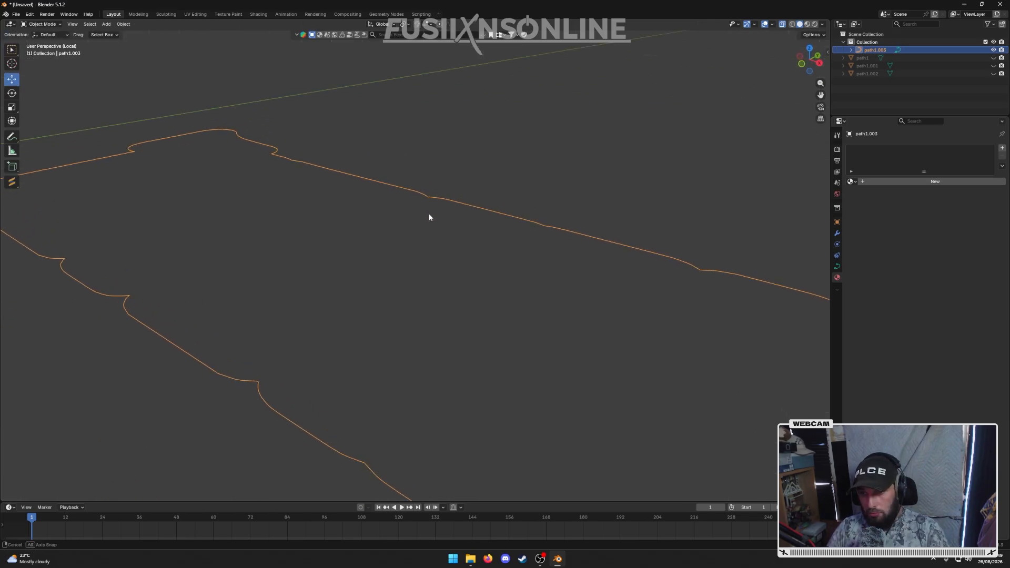
scroll(430, 214, "down", 3)
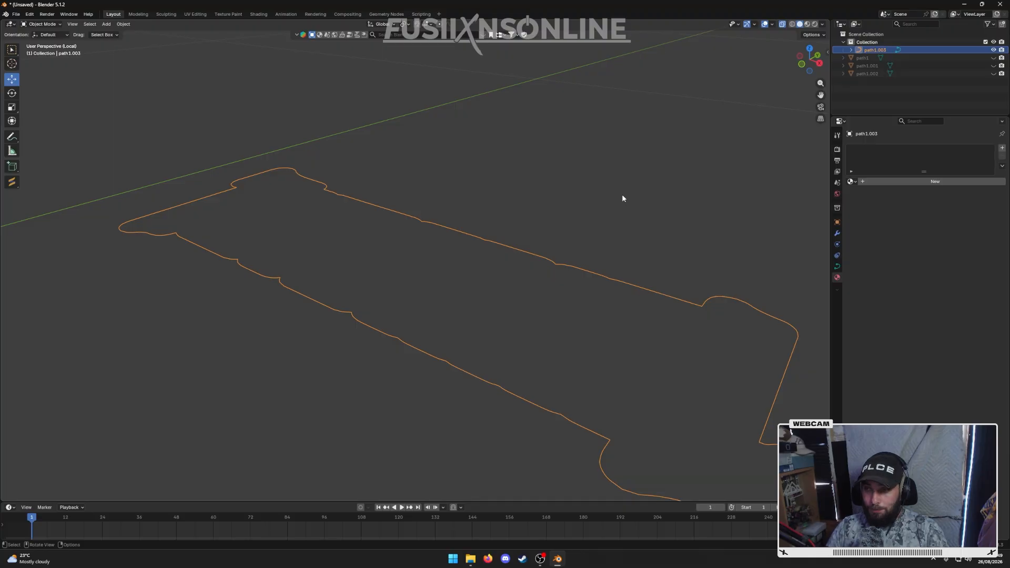
left_click(837, 266)
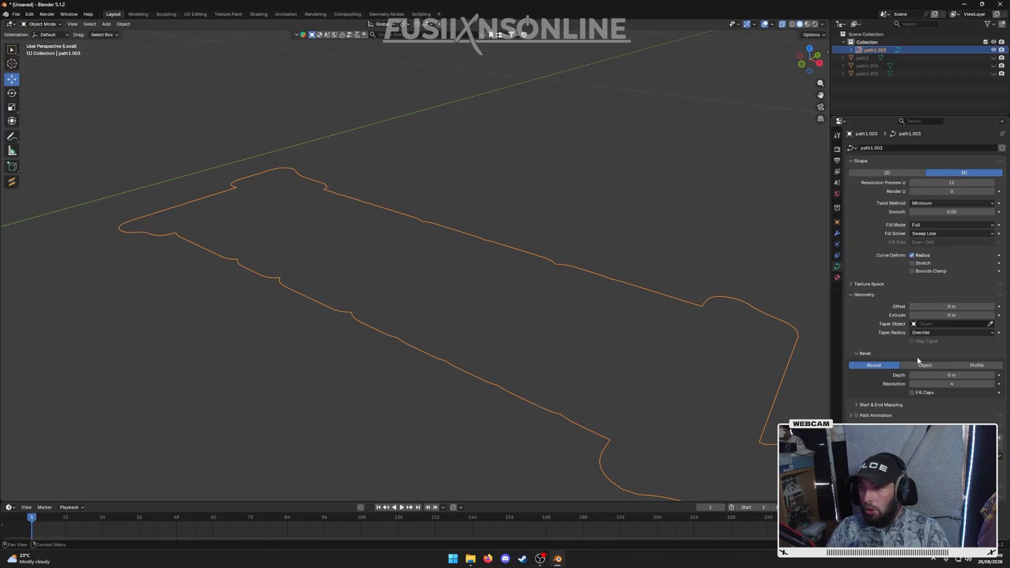
left_click_drag(940, 314, 966, 307)
key("ctrl+z")
key("ctrl+z")
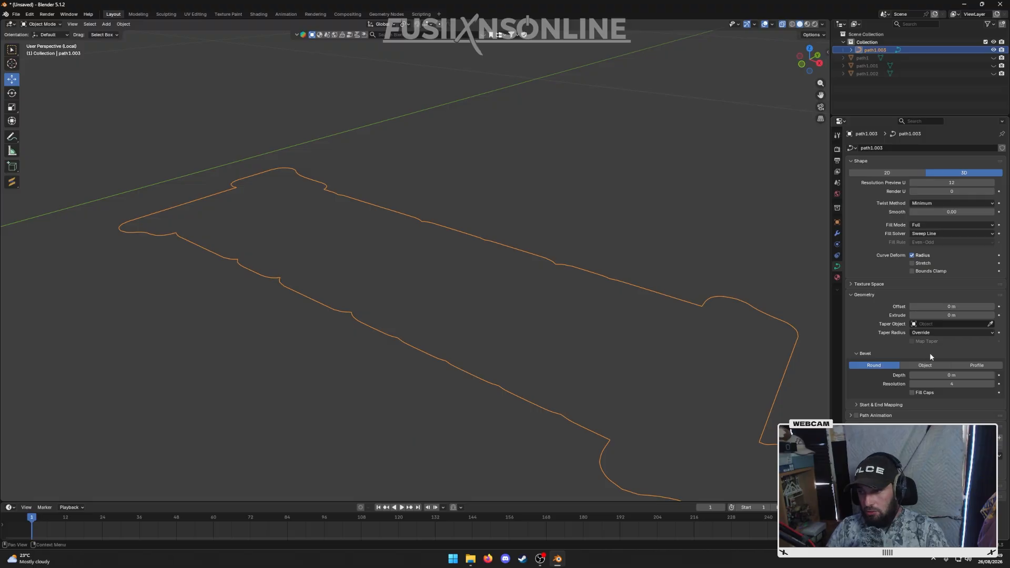
- Set the outline curve's round bevel depth to 0.002 m, turn off X-ray and inspect the resulting tube
left_click_drag(951, 375, 955, 375)
left_click(642, 215)
middle_click_drag(584, 256, 538, 232)
left_click(780, 25)
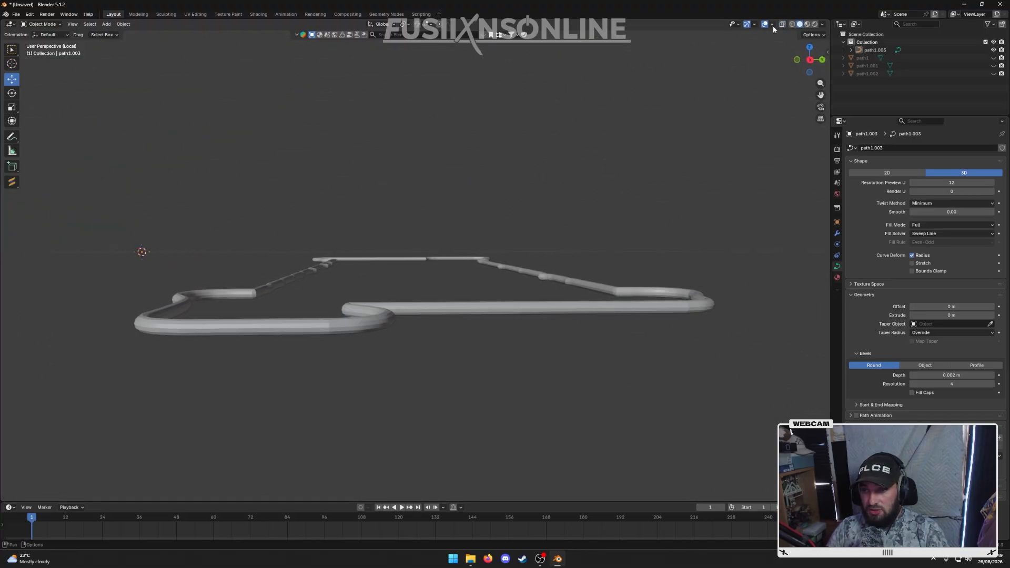
mouse_move(405, 220)
middle_mouse_down()
mouse_move(441, 239)
mouse_move(405, 248)
mouse_move(400, 224)
middle_mouse_up()
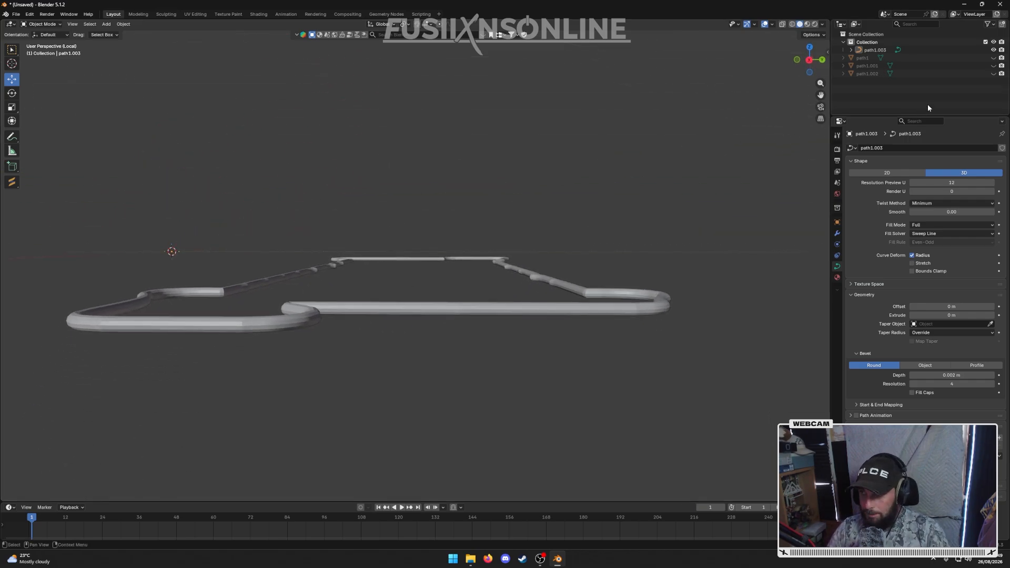
- Unhide the path1.002 base layer and convert the path1.003 tube outline to a mesh
left_click(992, 74)
middle_click_drag(491, 140, 512, 170)
middle_click_drag(492, 304, 463, 297)
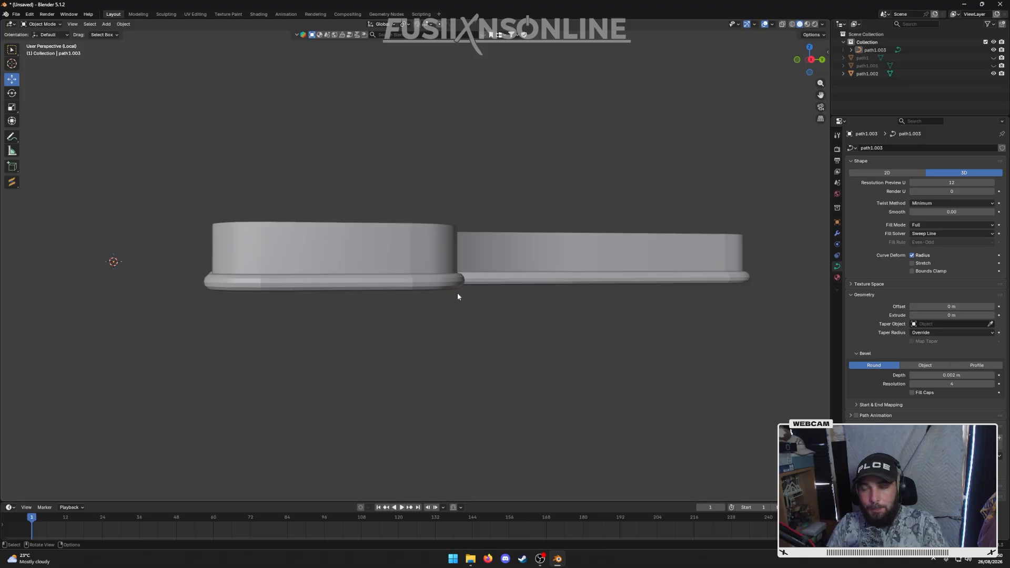
left_click(534, 278)
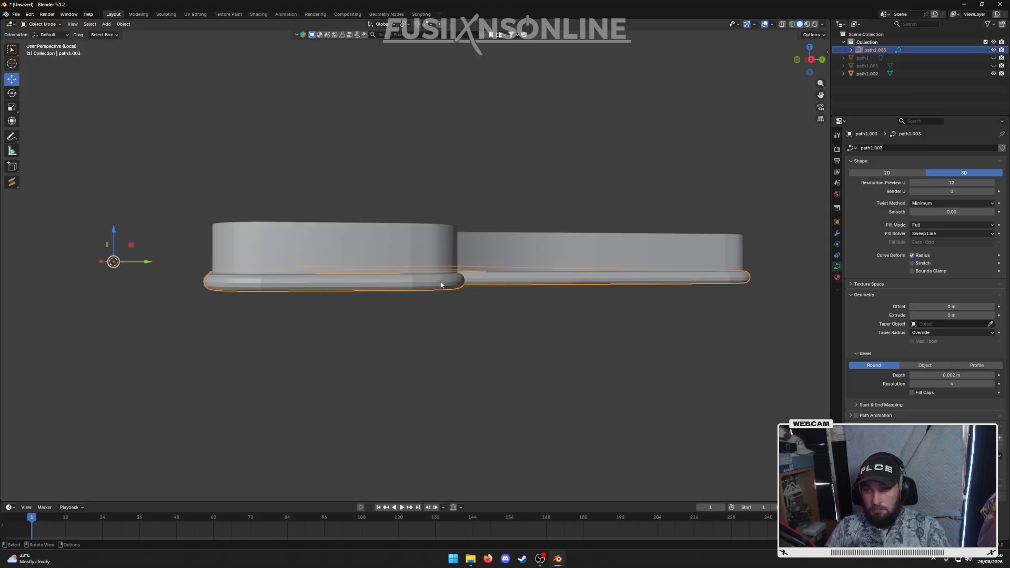
right_click(332, 279)
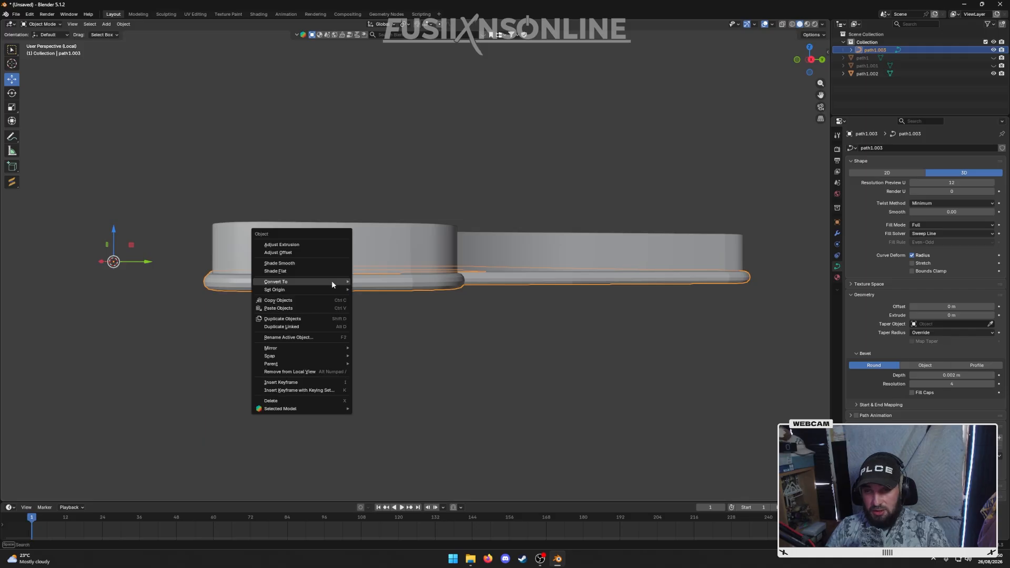
mouse_move(332, 282)
left_click(368, 281)
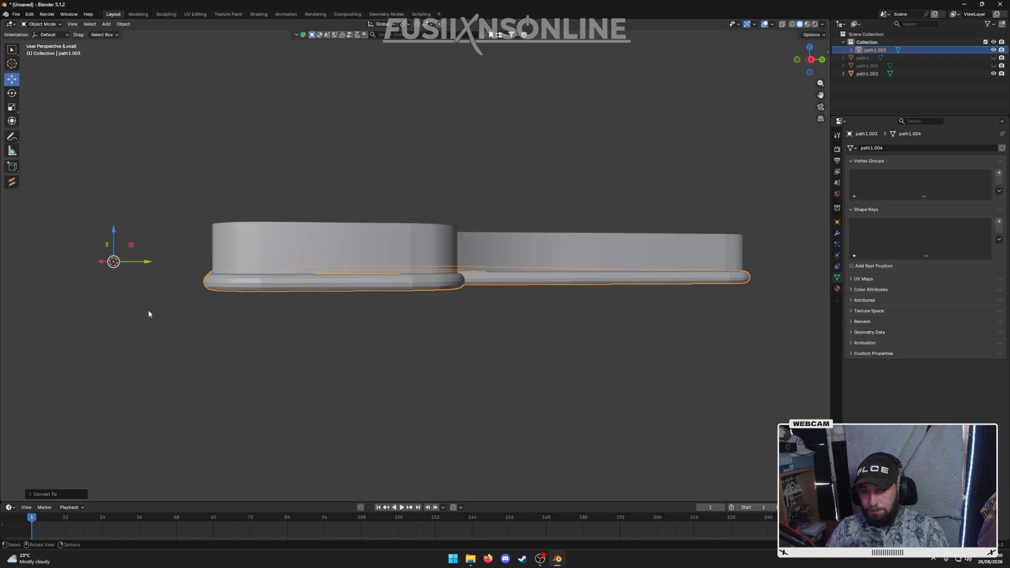
- Apply Shade Auto Smooth to the tube outline with a 60° angle
right_click(276, 288)
mouse_move(277, 288)
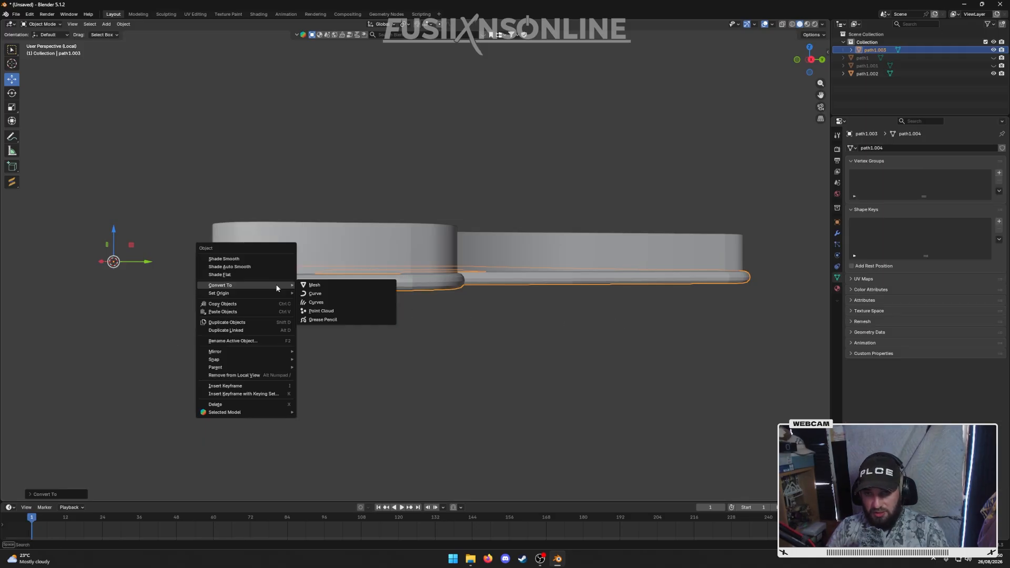
left_click(257, 267)
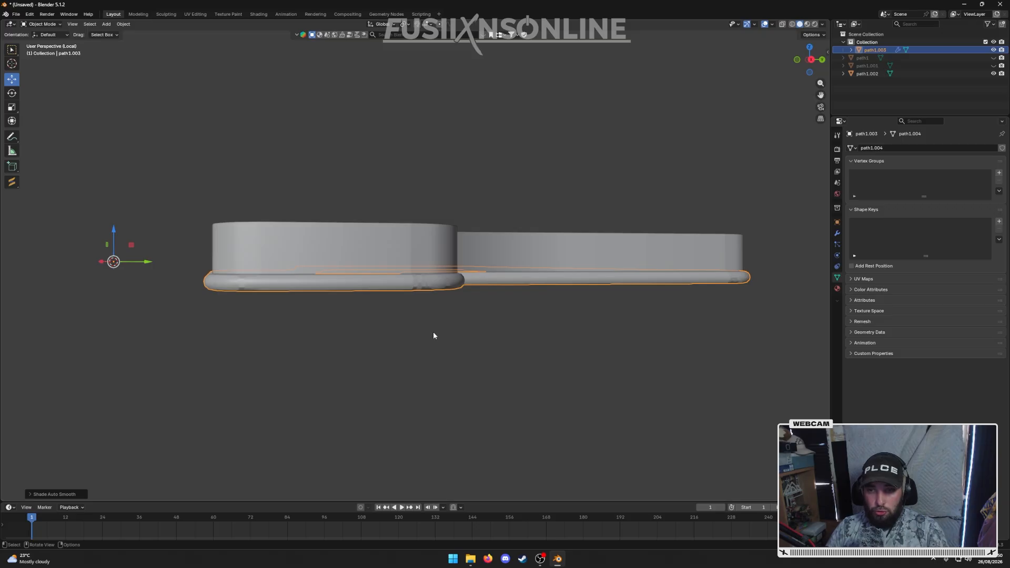
left_click(77, 494)
left_click(119, 490)
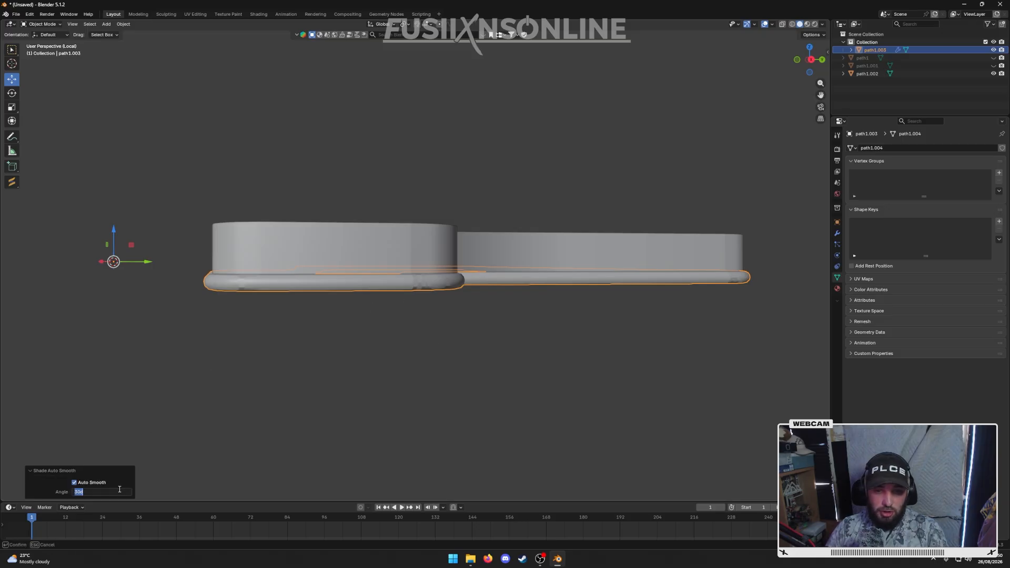
key("Return")
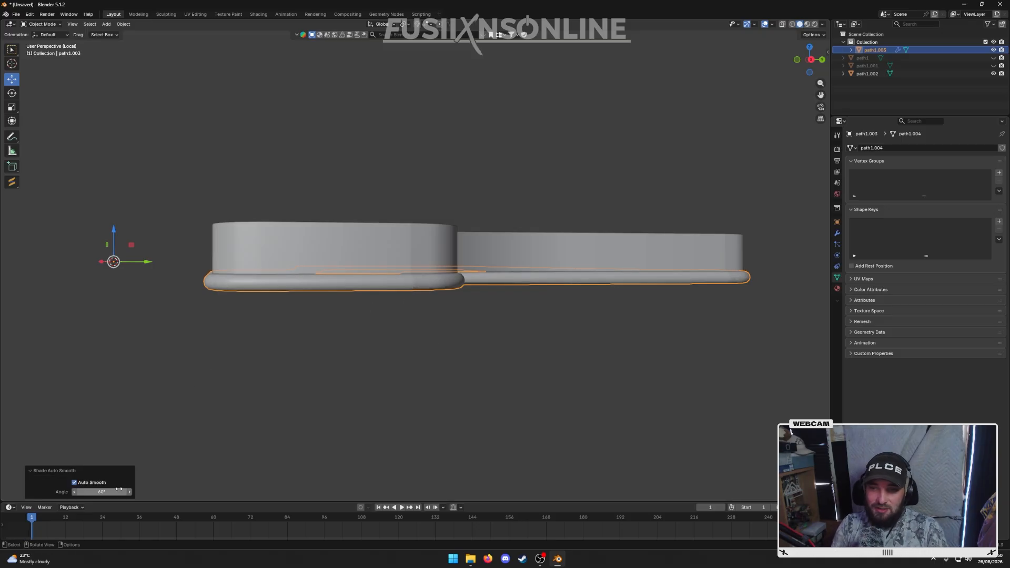
- Apply the tube outline's Smooth by Angle modifier and deselect the object
right_click(366, 378)
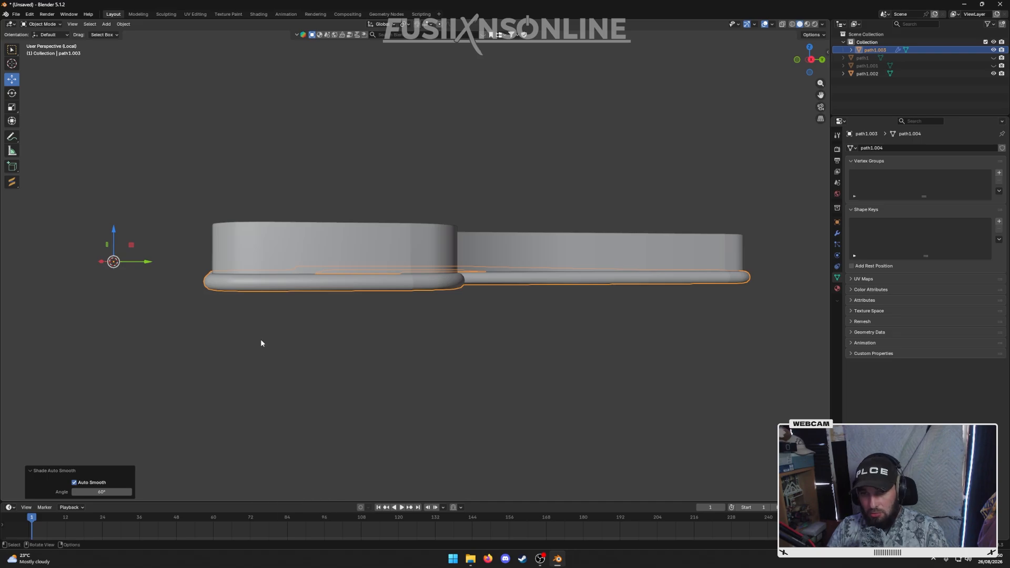
middle_click_drag(260, 343, 286, 381)
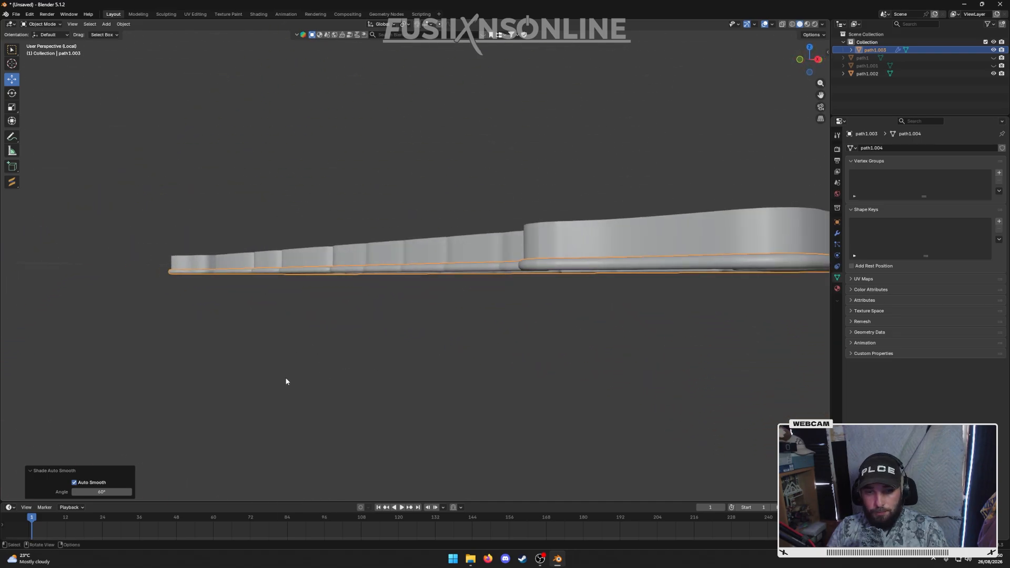
left_click(837, 236)
left_click(965, 164)
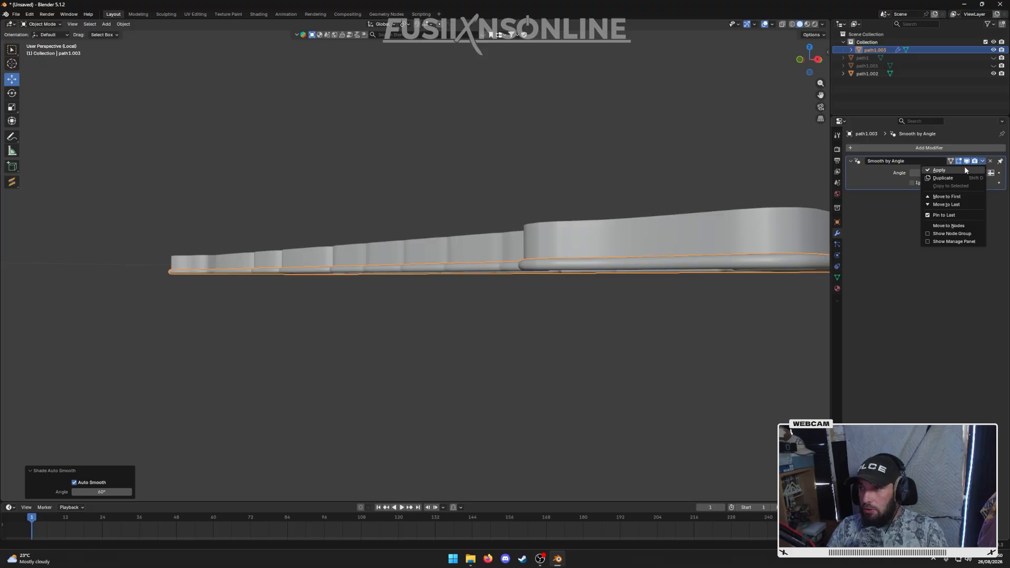
left_click(960, 168)
left_click(578, 354)
- Examine how the tube outline sits against the base layer from below and in the right side view
middle_click_drag(577, 354, 575, 332)
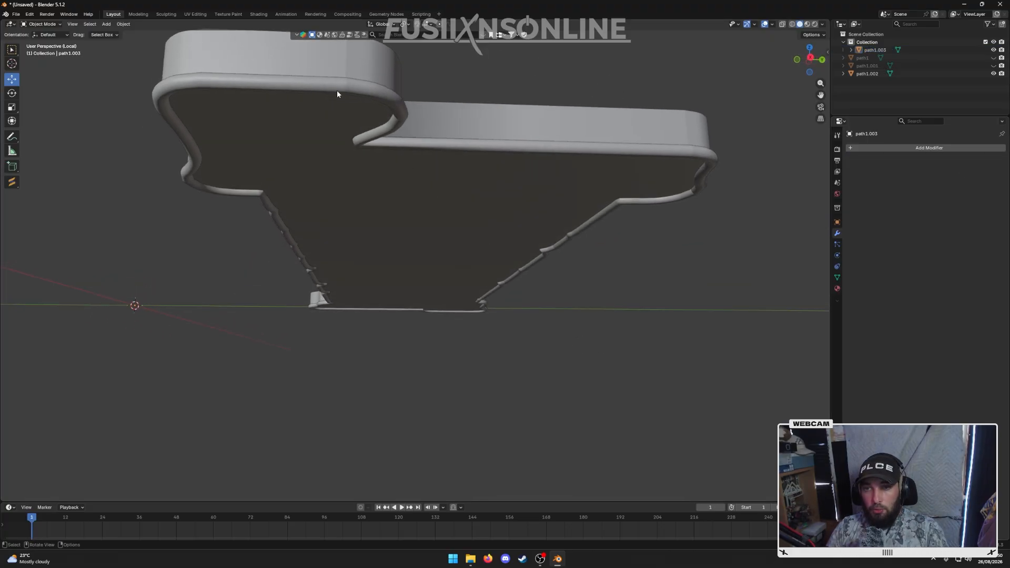
left_click(810, 58)
scroll(489, 277, "up", 5)
scroll(490, 277, "up", 5)
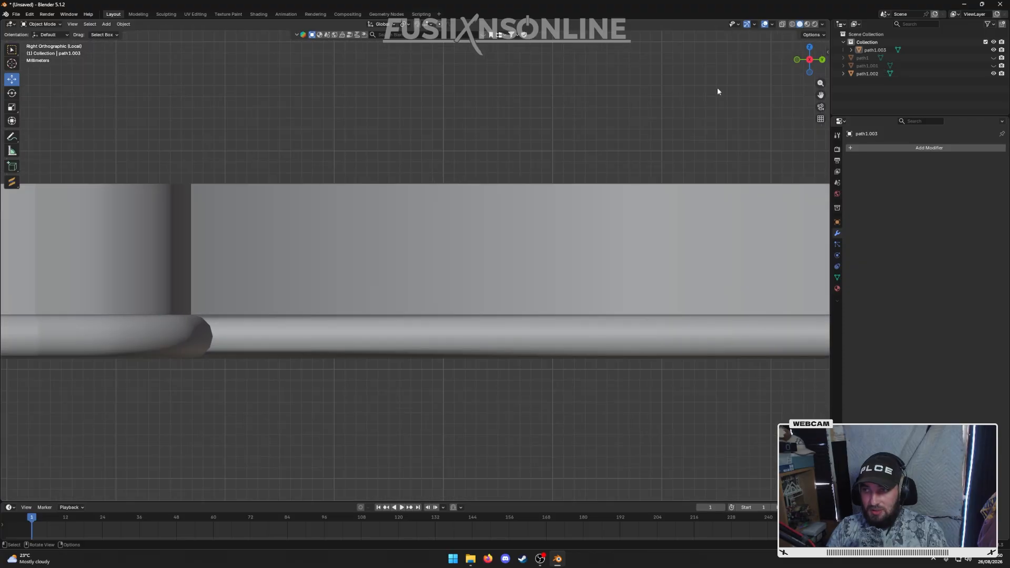
mouse_move(553, 222)
middle_mouse_down()
mouse_move(556, 214)
mouse_move(537, 211)
middle_mouse_up()
scroll(538, 211, "down", 3)
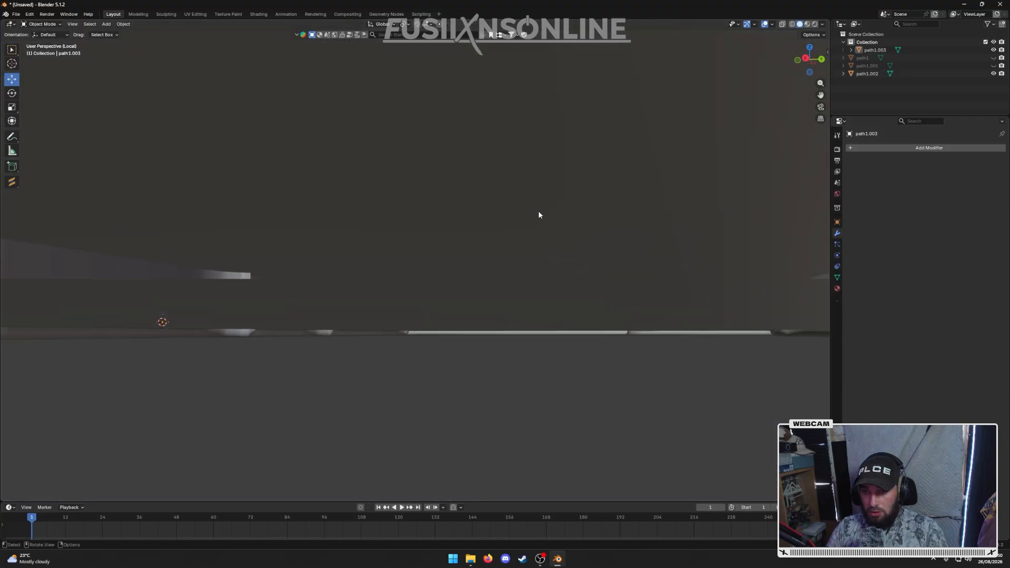
scroll(538, 211, "down", 2)
left_click(688, 201)
mouse_move(623, 223)
middle_mouse_down()
mouse_move(610, 230)
mouse_move(626, 228)
middle_mouse_up()
left_click(467, 252)
- Unhide the path1.001 and path1 layers above the base
scroll(463, 252, "down", 4)
middle_click_drag(434, 252, 486, 315)
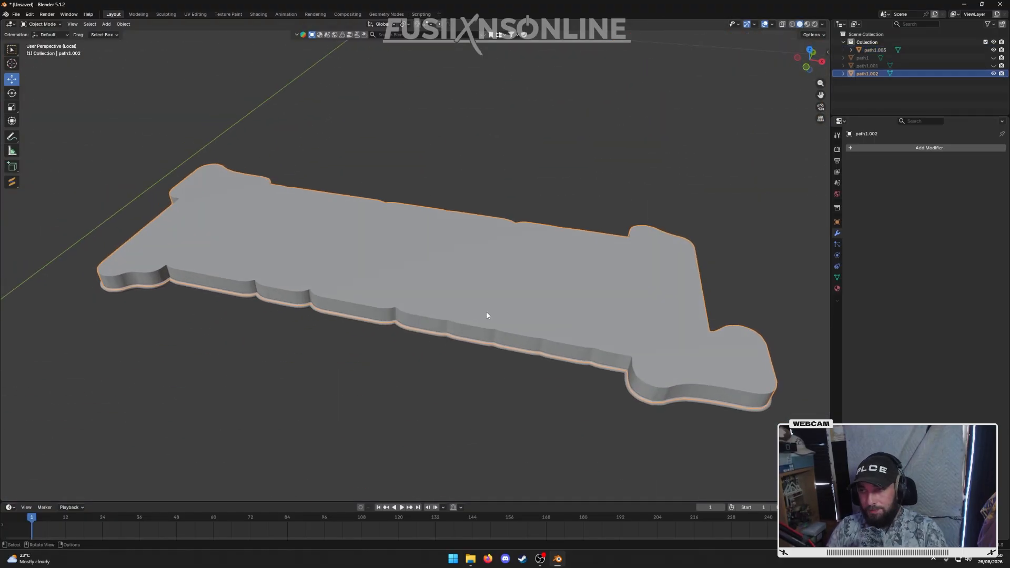
left_click(993, 65)
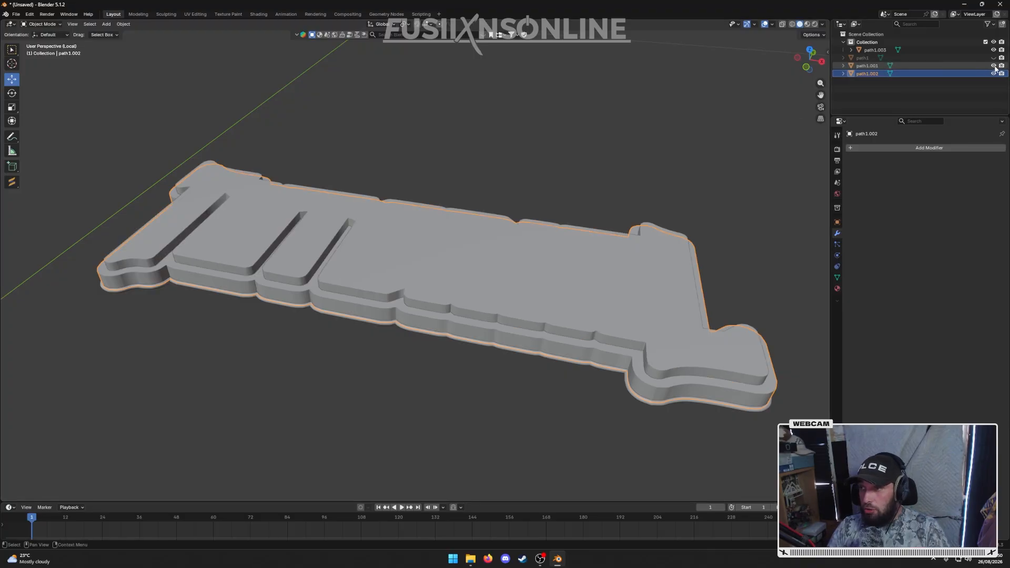
left_click(994, 58)
- Rename the path1.003 tube outline to "bottom edge"
left_click(873, 50)
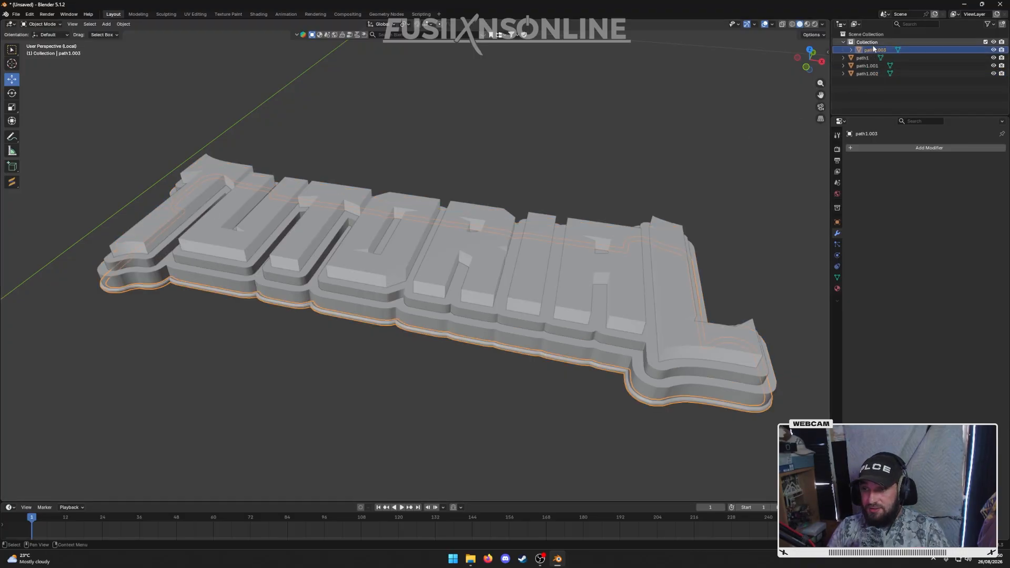
double_click(877, 51)
type("back")
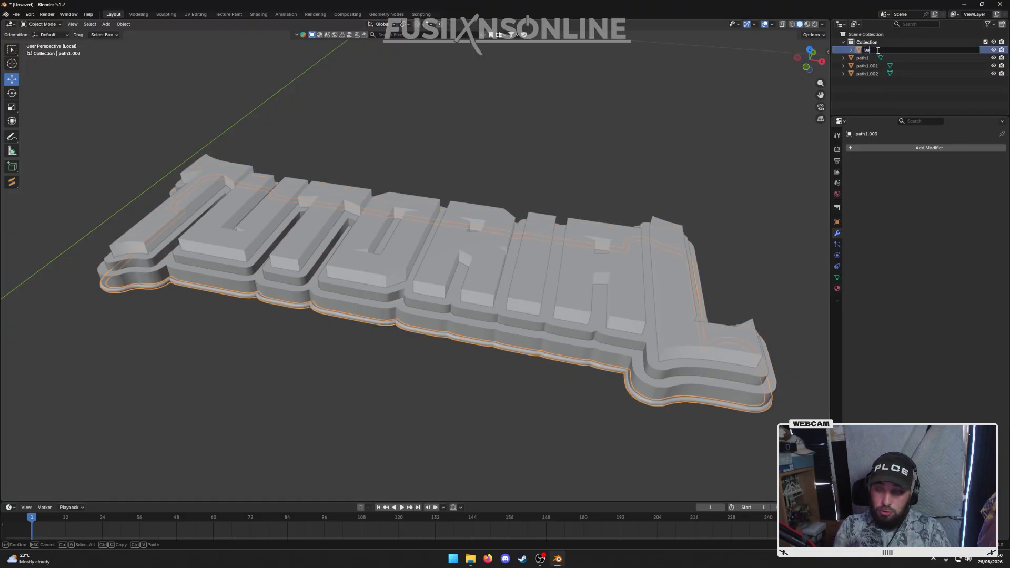
key("BackSpace")
key("BackSpace")
key("BackSpace")
type("oytom")
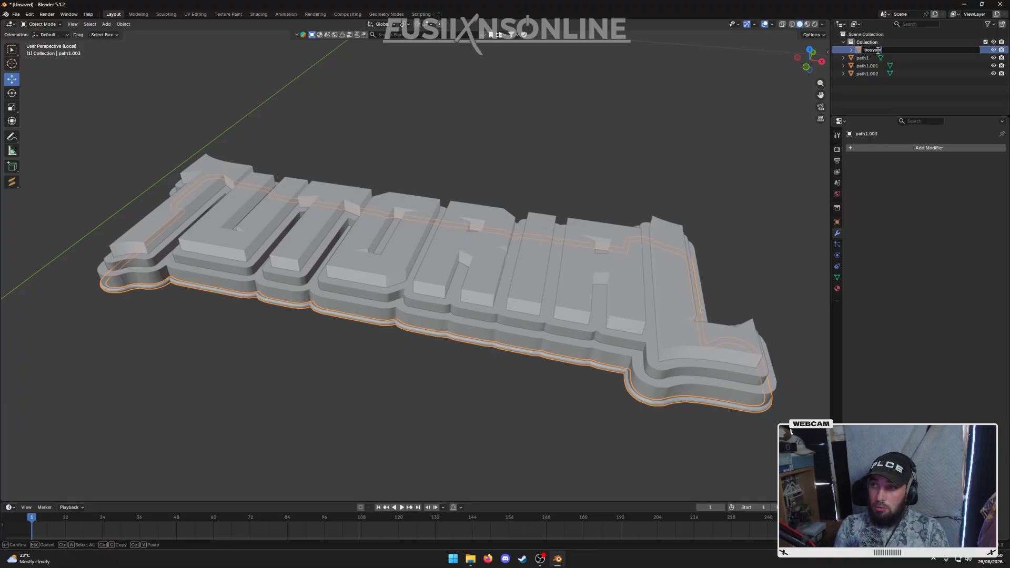
key("BackSpace")
key("BackSpace")
key("BackSpace")
key("BackSpace")
type("ttom e")
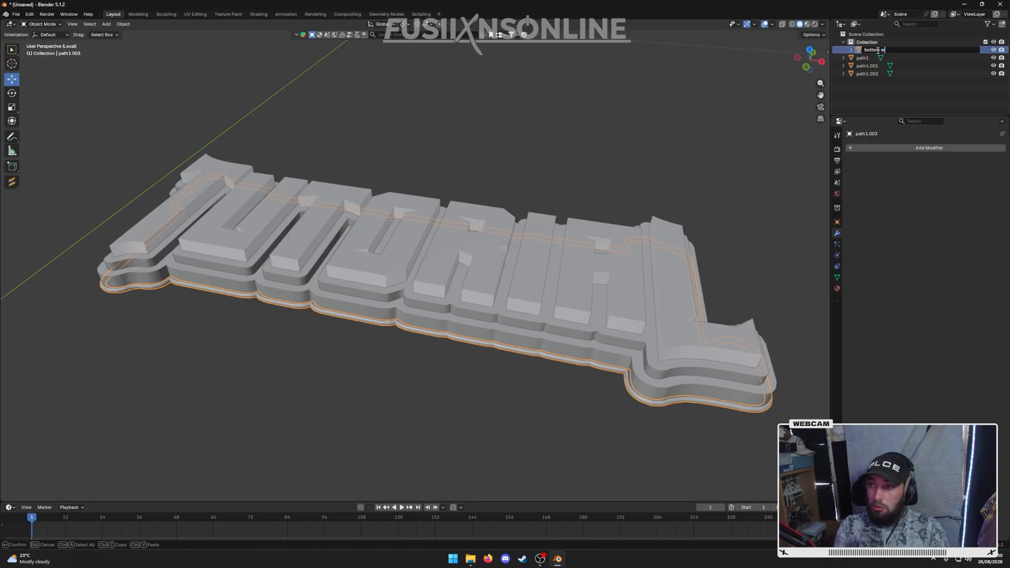
type("dge")
key("Return")
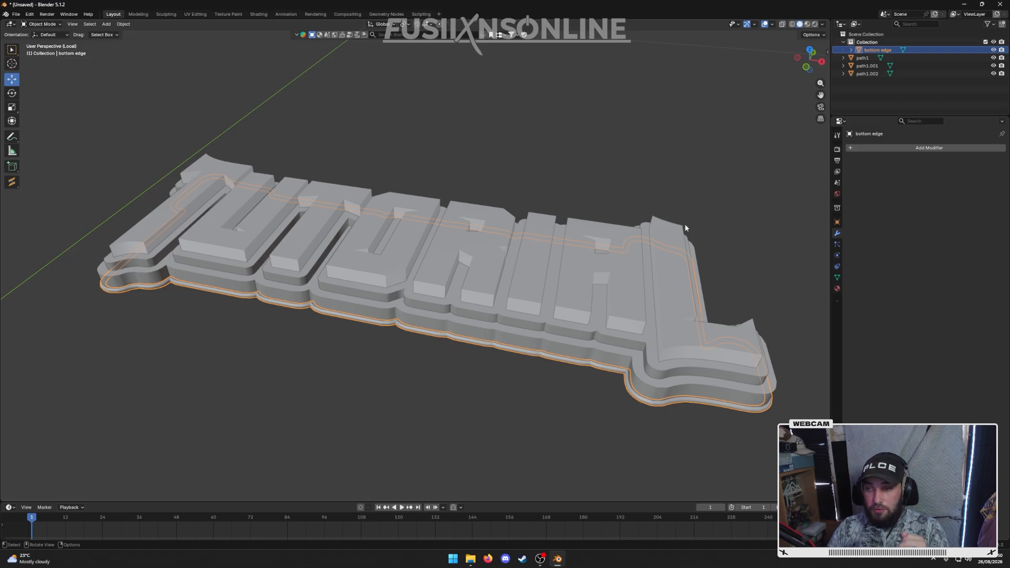
- Move bottom edge directly into the Scene Collection, add a new material to it and display the model in Material Preview
left_click(837, 288)
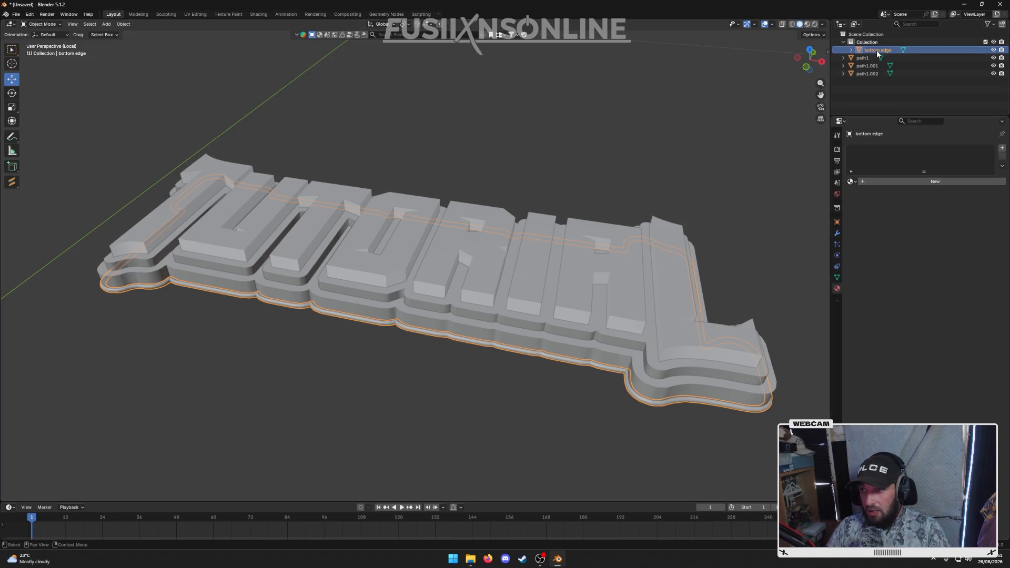
left_click_drag(876, 52, 878, 34)
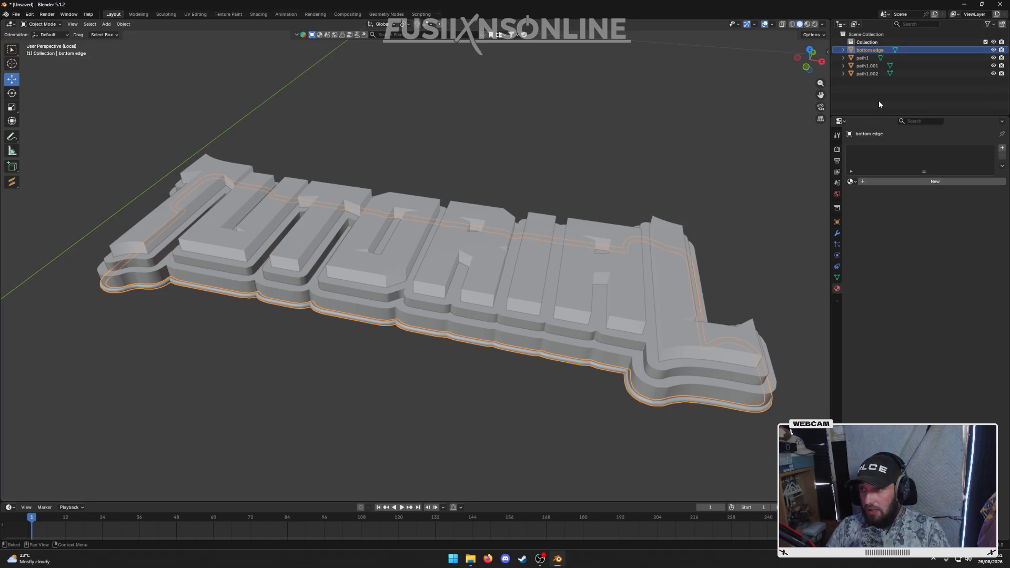
left_click(902, 181)
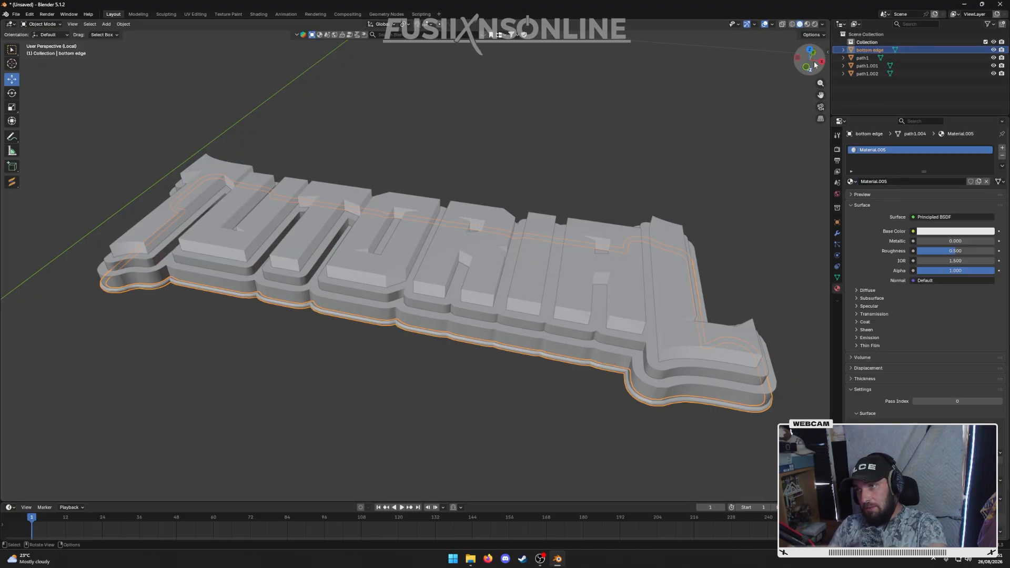
left_click(807, 24)
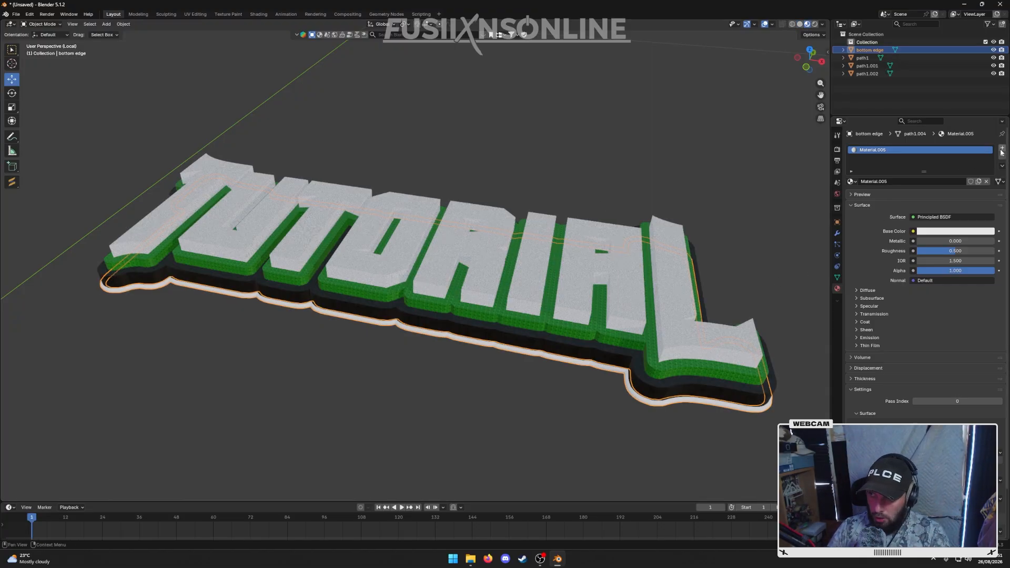
- Assign the Green.dds image texture from the Texture folder as bottom edge's base color and inspect the green outline
left_click(913, 231)
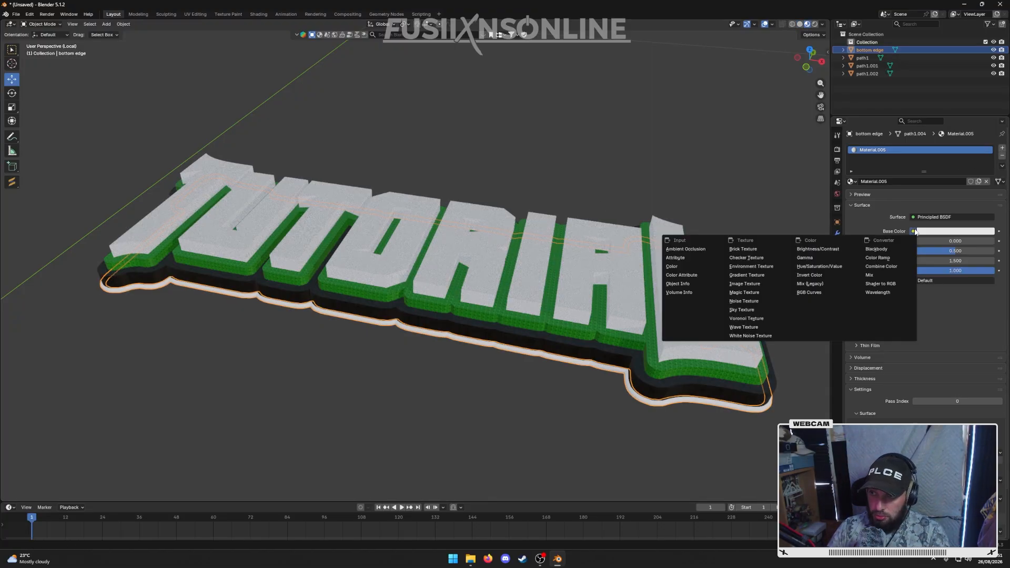
left_click(747, 283)
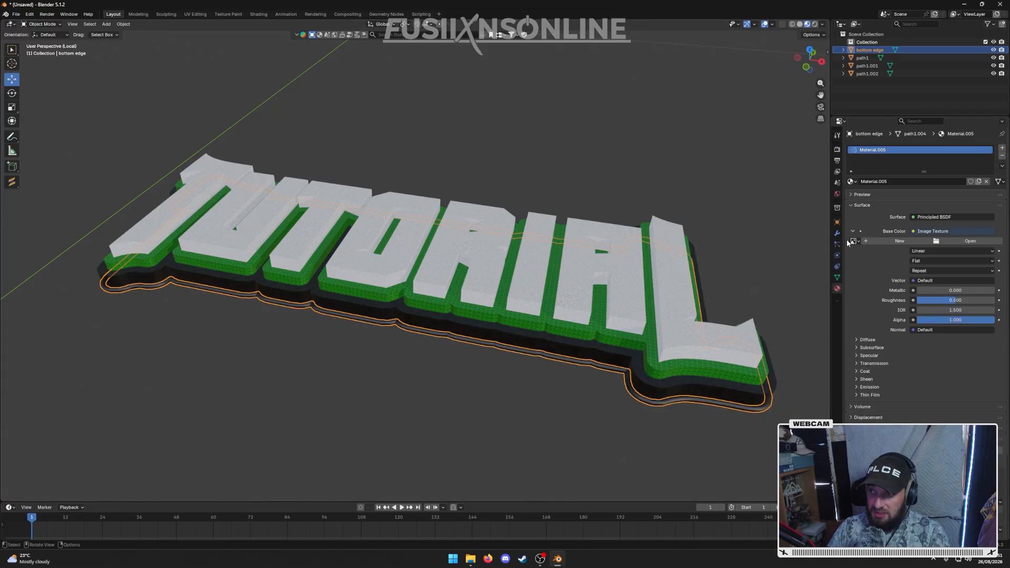
left_click(953, 241)
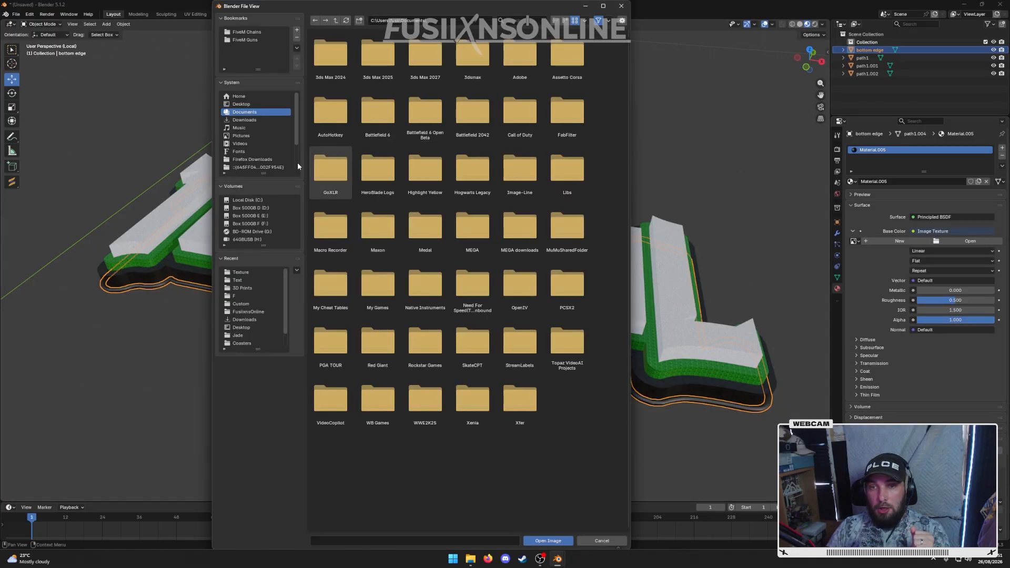
left_click(256, 272)
left_click(331, 124)
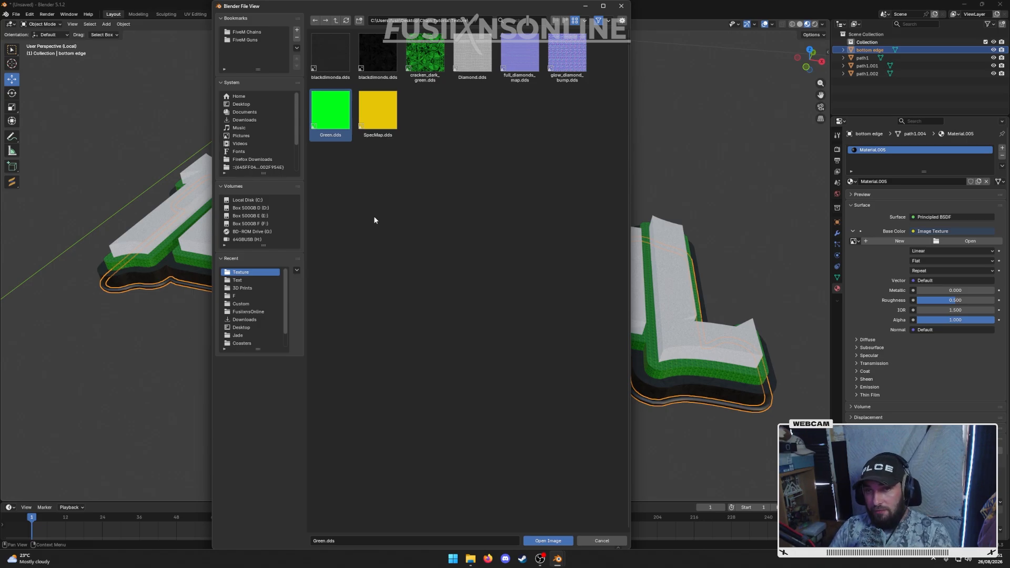
left_click(548, 540)
left_click(581, 466)
middle_click_drag(581, 466, 552, 414)
scroll(516, 257, "up", 2)
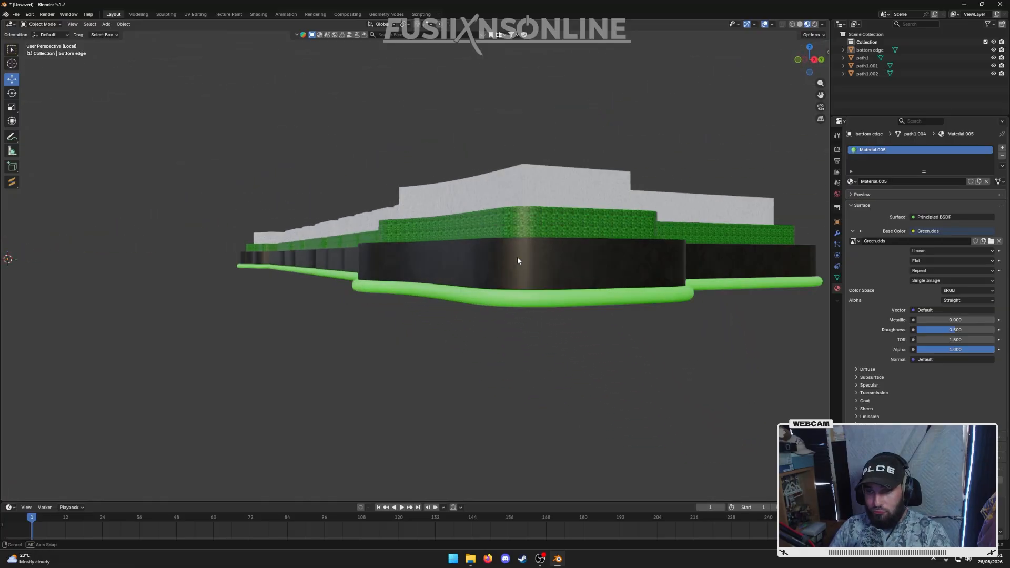
middle_click_drag(517, 260, 563, 221)
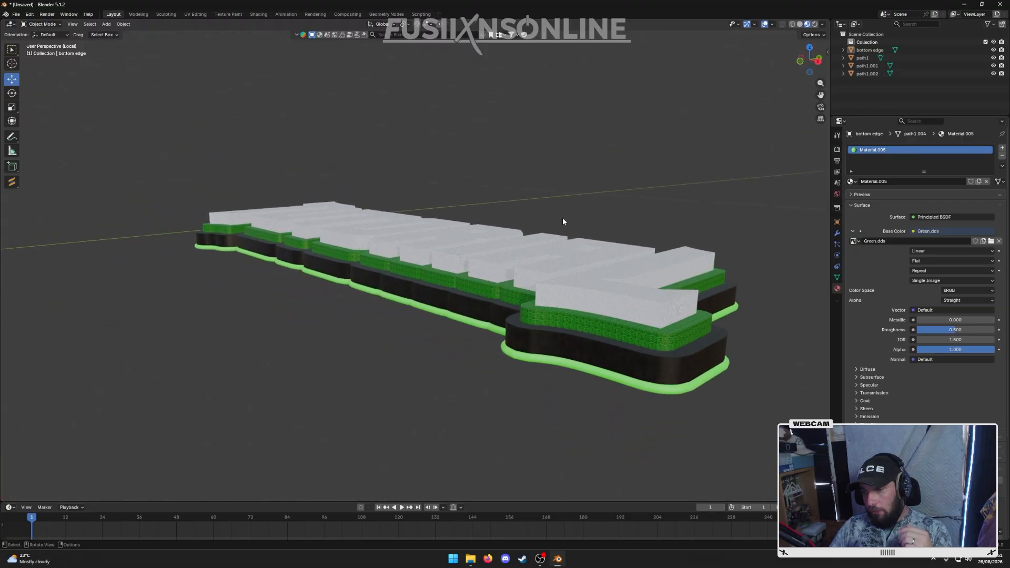